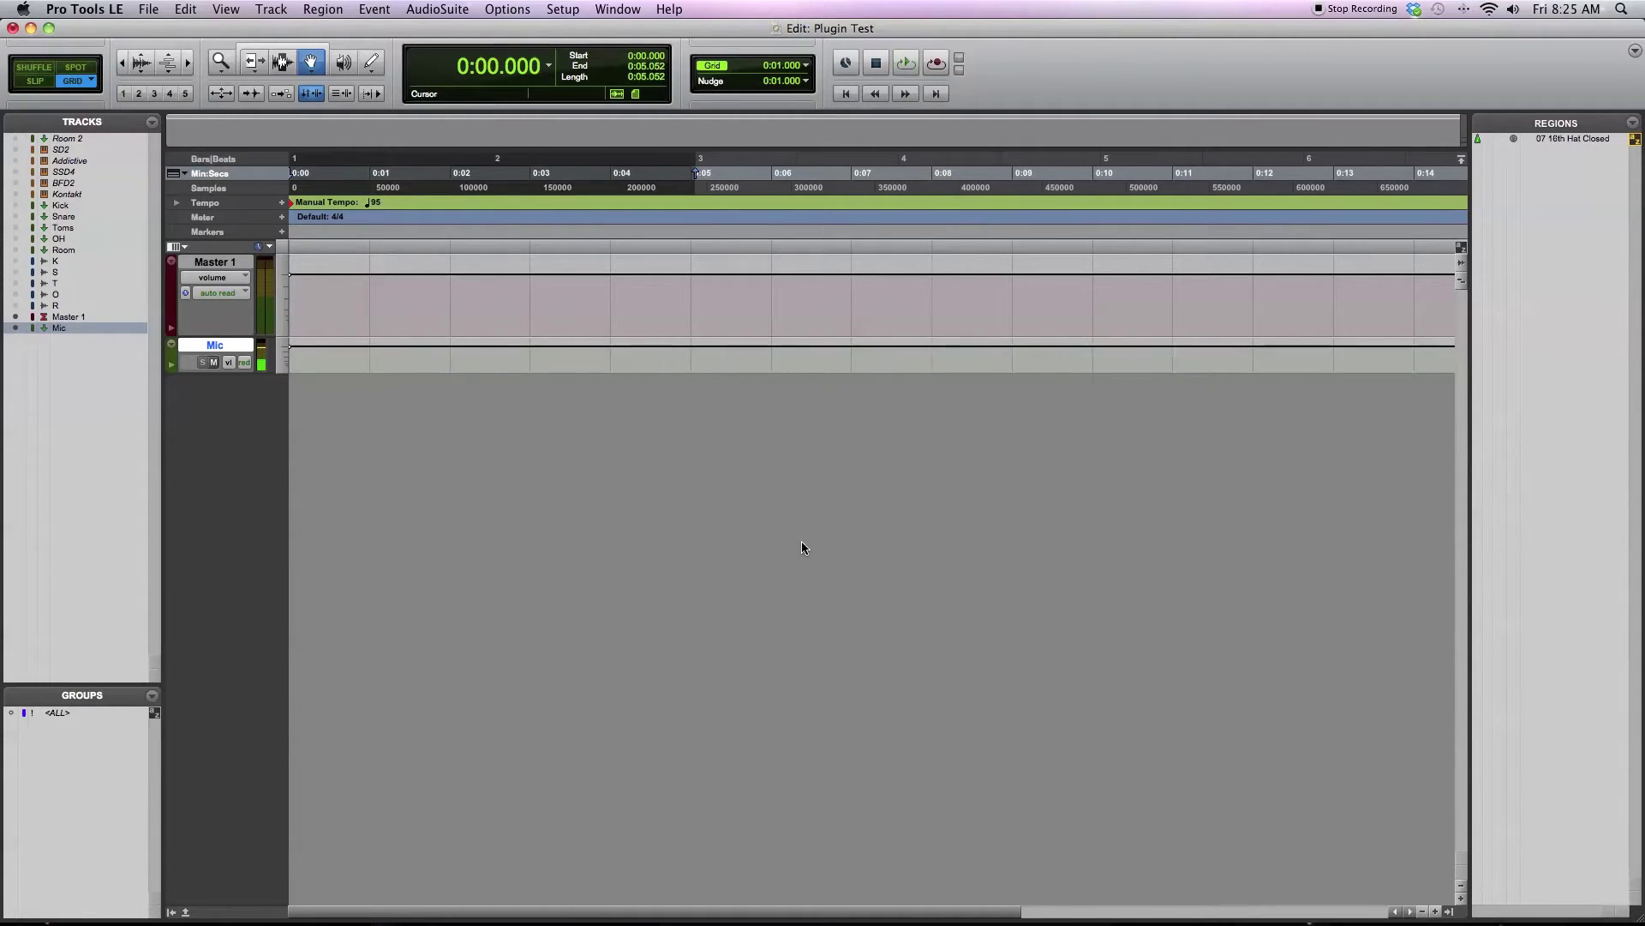
Step: Create one new stereo instrument track
{"action": "left_click", "coordinate": [273, 9]}
{"action": "left_click", "coordinate": [283, 30]}
{"action": "left_click", "coordinate": [737, 329]}
{"action": "left_click", "coordinate": [754, 343]}
{"action": "left_click", "coordinate": [827, 333]}
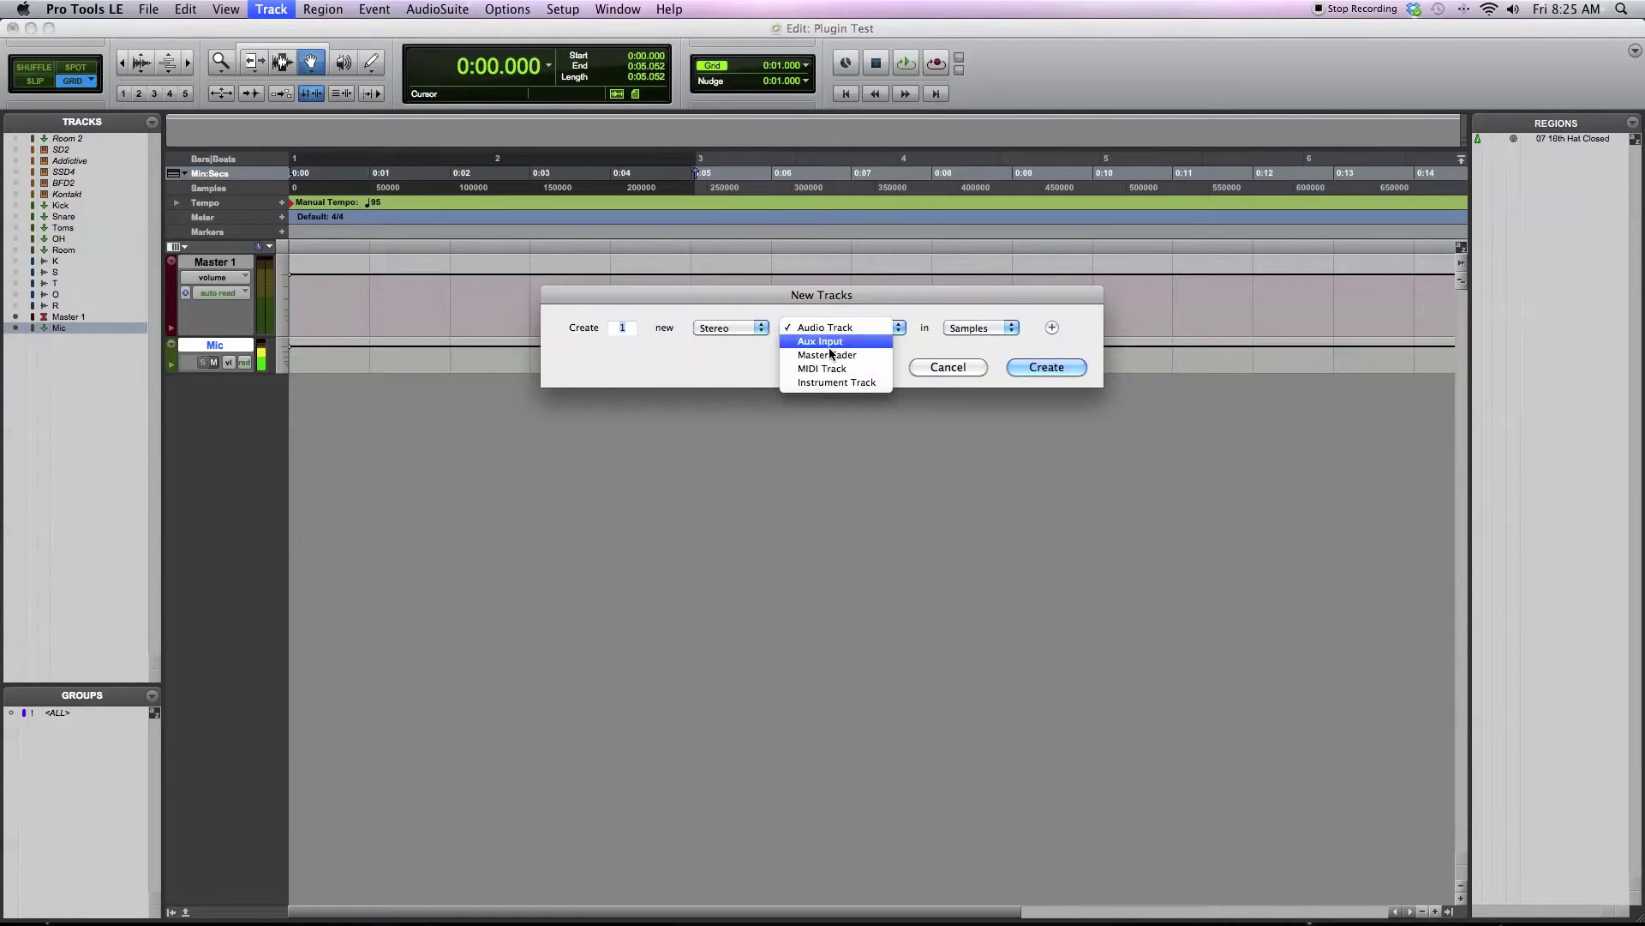
{"action": "left_click", "coordinate": [841, 388]}
{"action": "left_click", "coordinate": [1075, 375]}
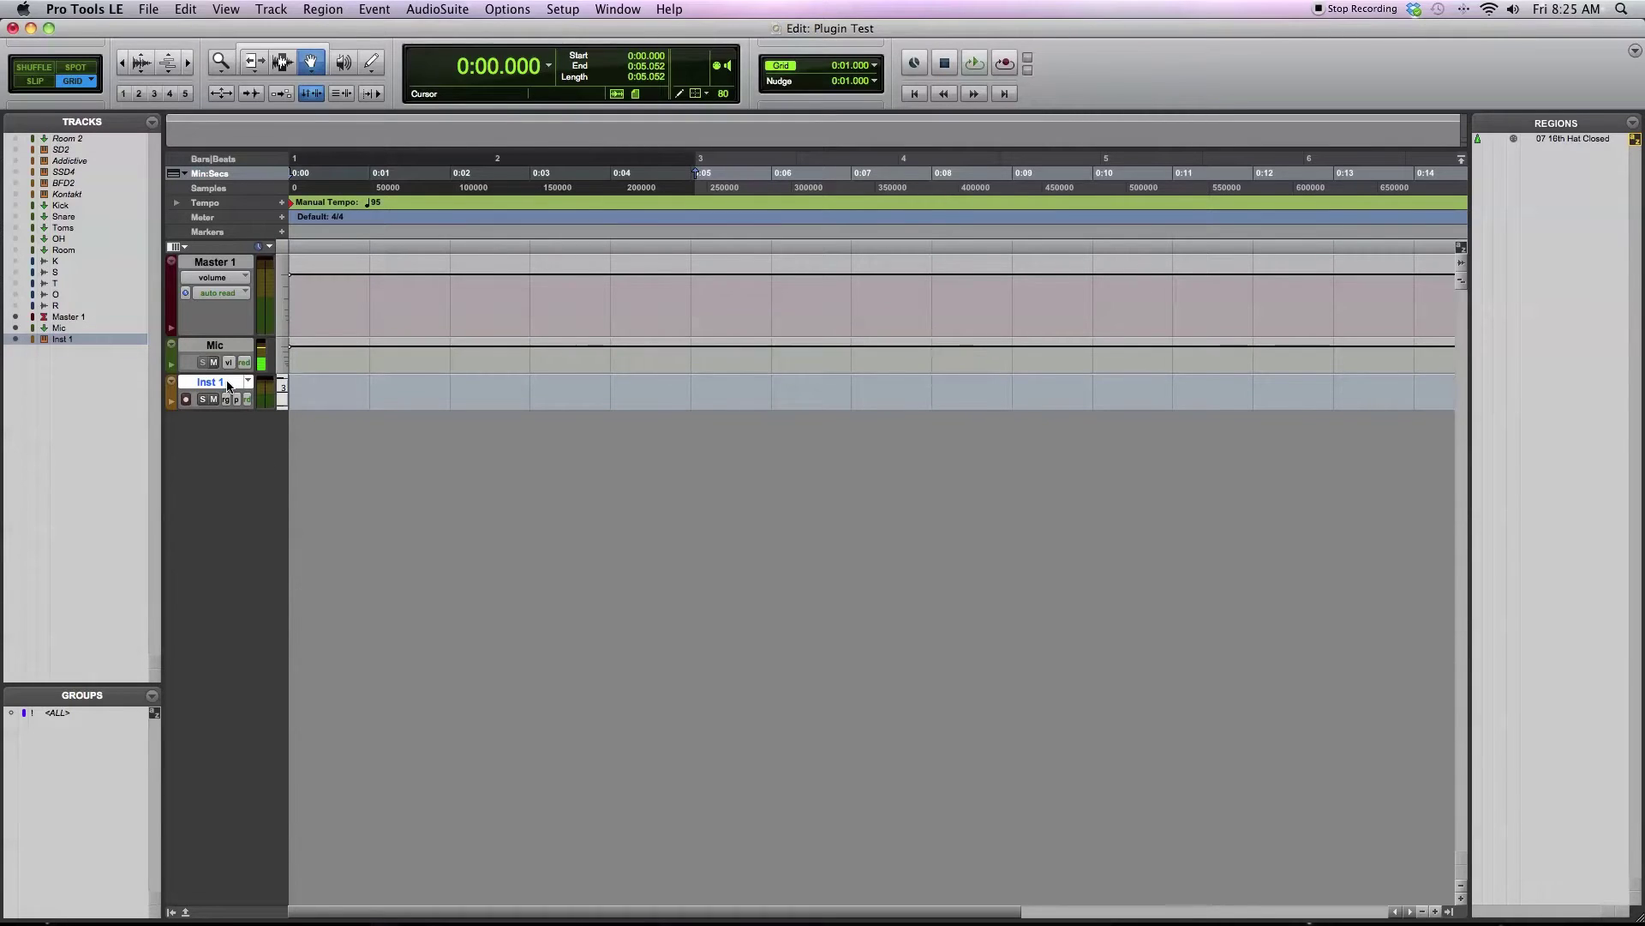
Step: Rename the new instrument track to EZD
{"action": "double_click", "coordinate": [227, 385]}
{"action": "type", "text": "EZD"}
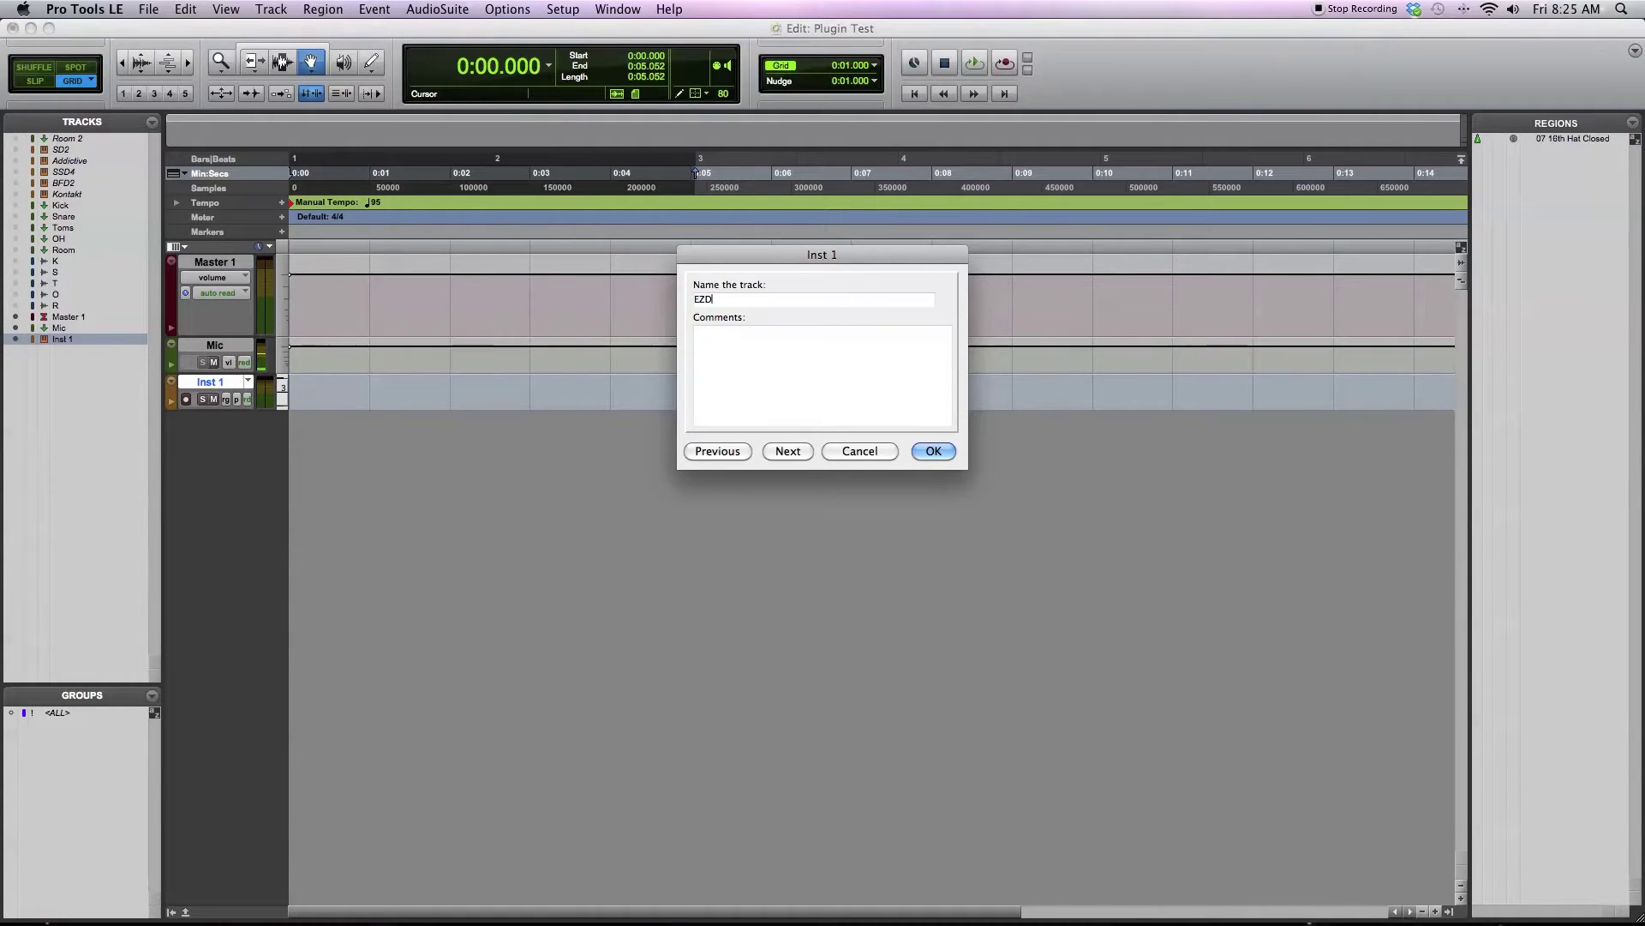
{"action": "key", "text": "Return"}
Step: Bring up the Mix window and position it over the Edit window so all its channel strips are accessible
{"action": "key", "text": "super+equal"}
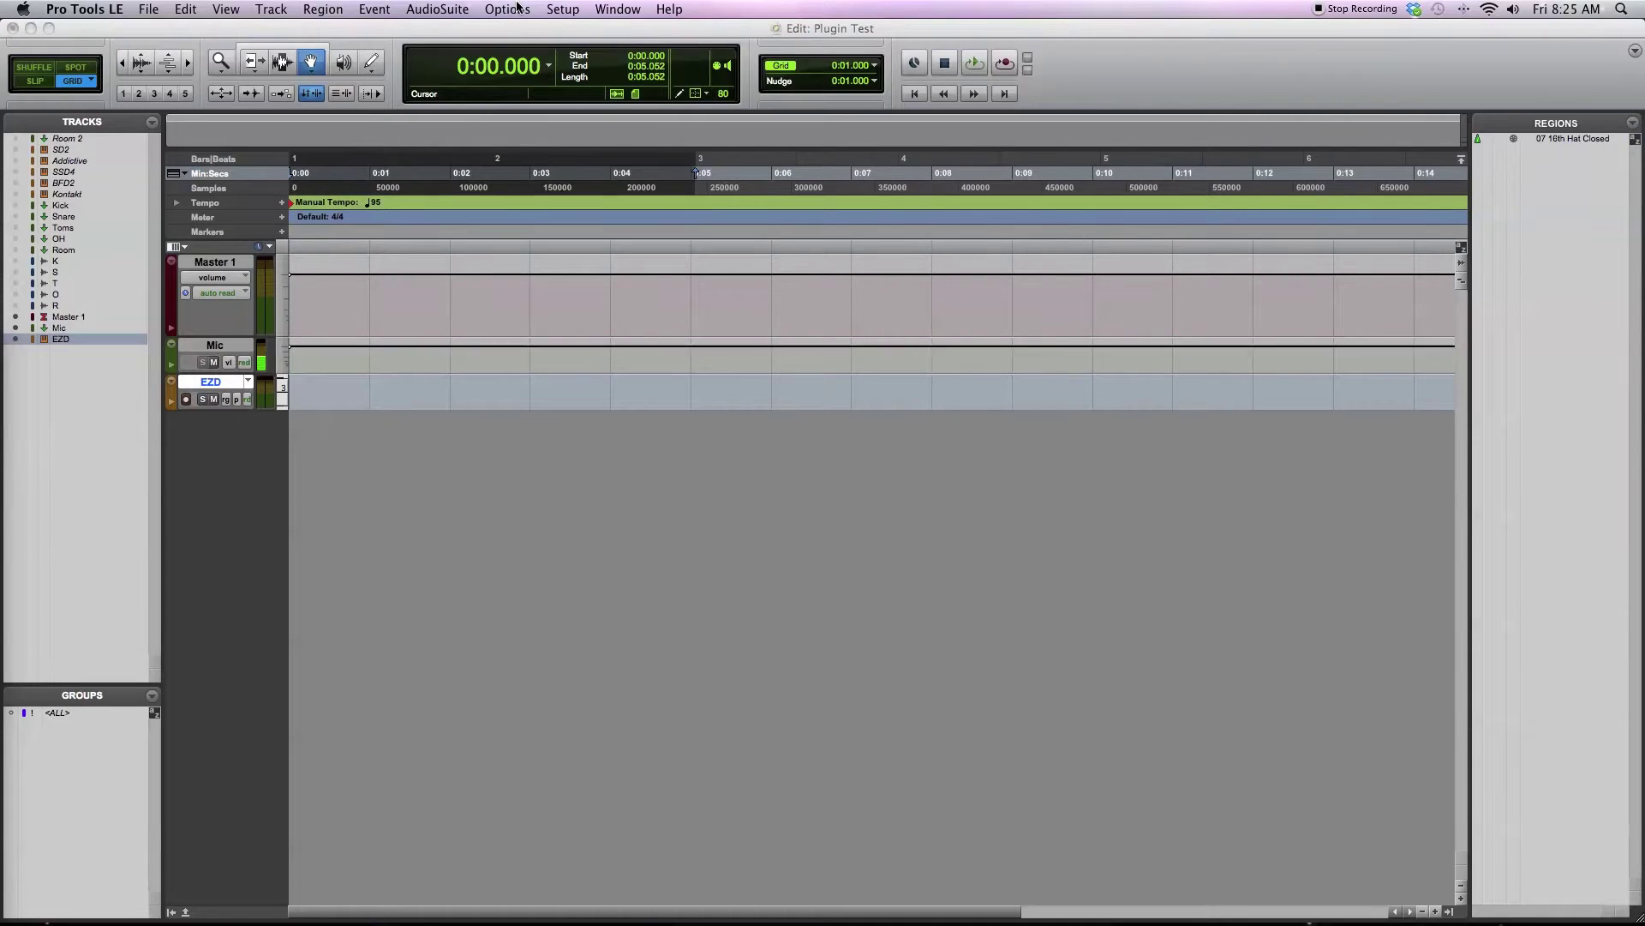
{"action": "left_click", "coordinate": [608, 11]}
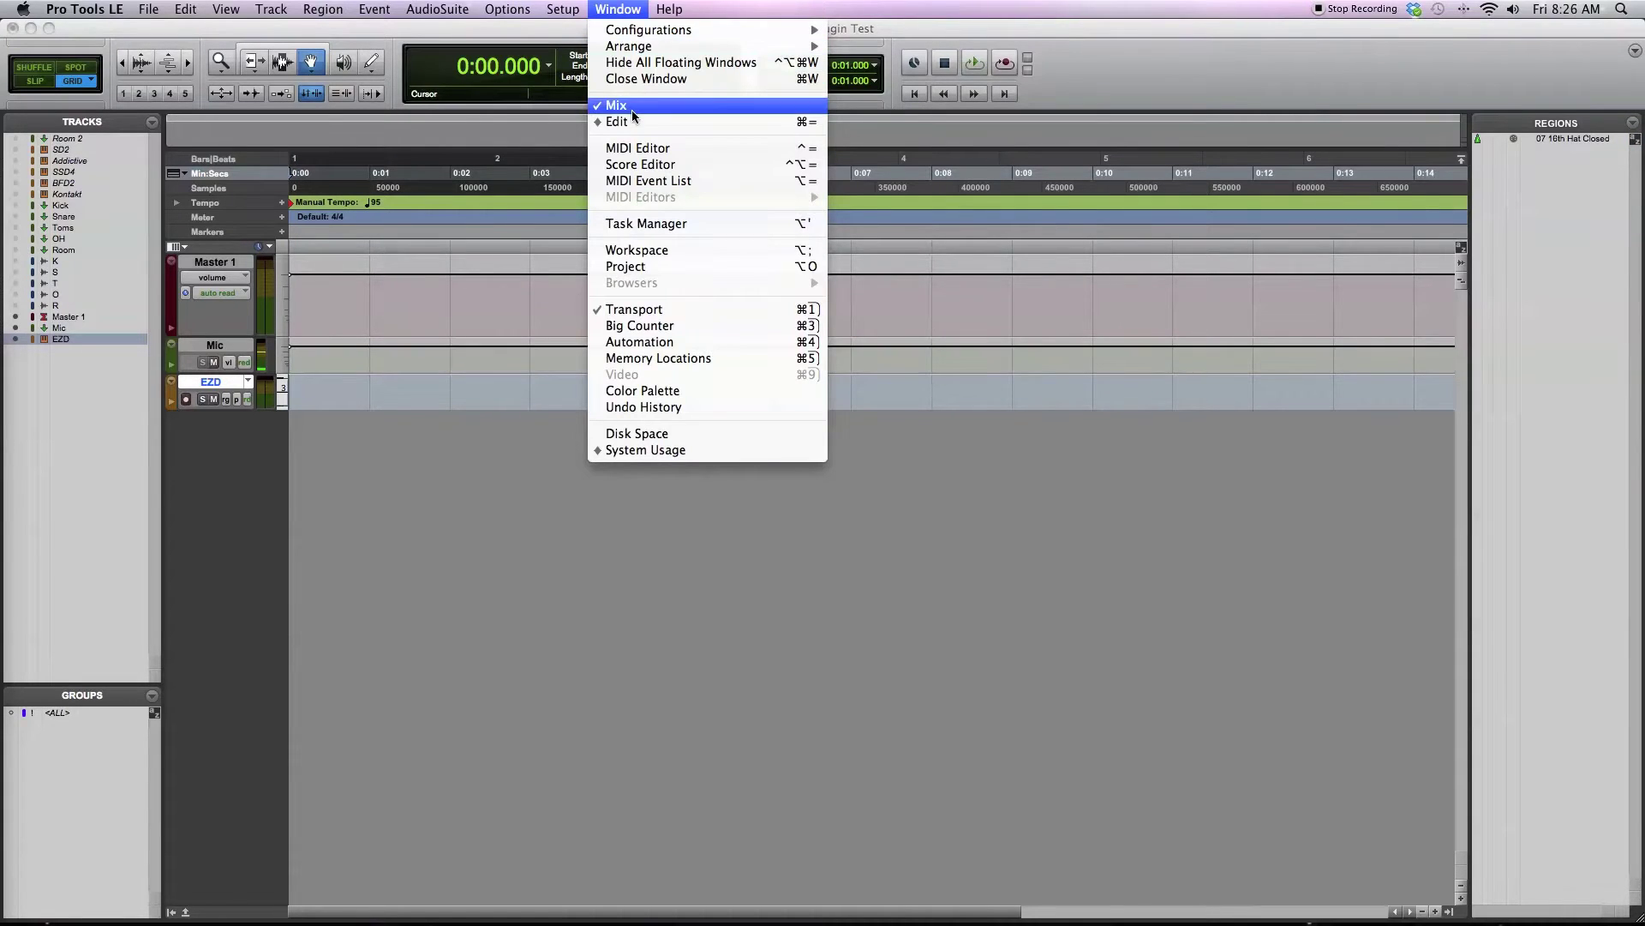
{"action": "key", "text": "Escape"}
{"action": "left_click_drag", "start_coordinate": [0, 462], "coordinate": [799, 69]}
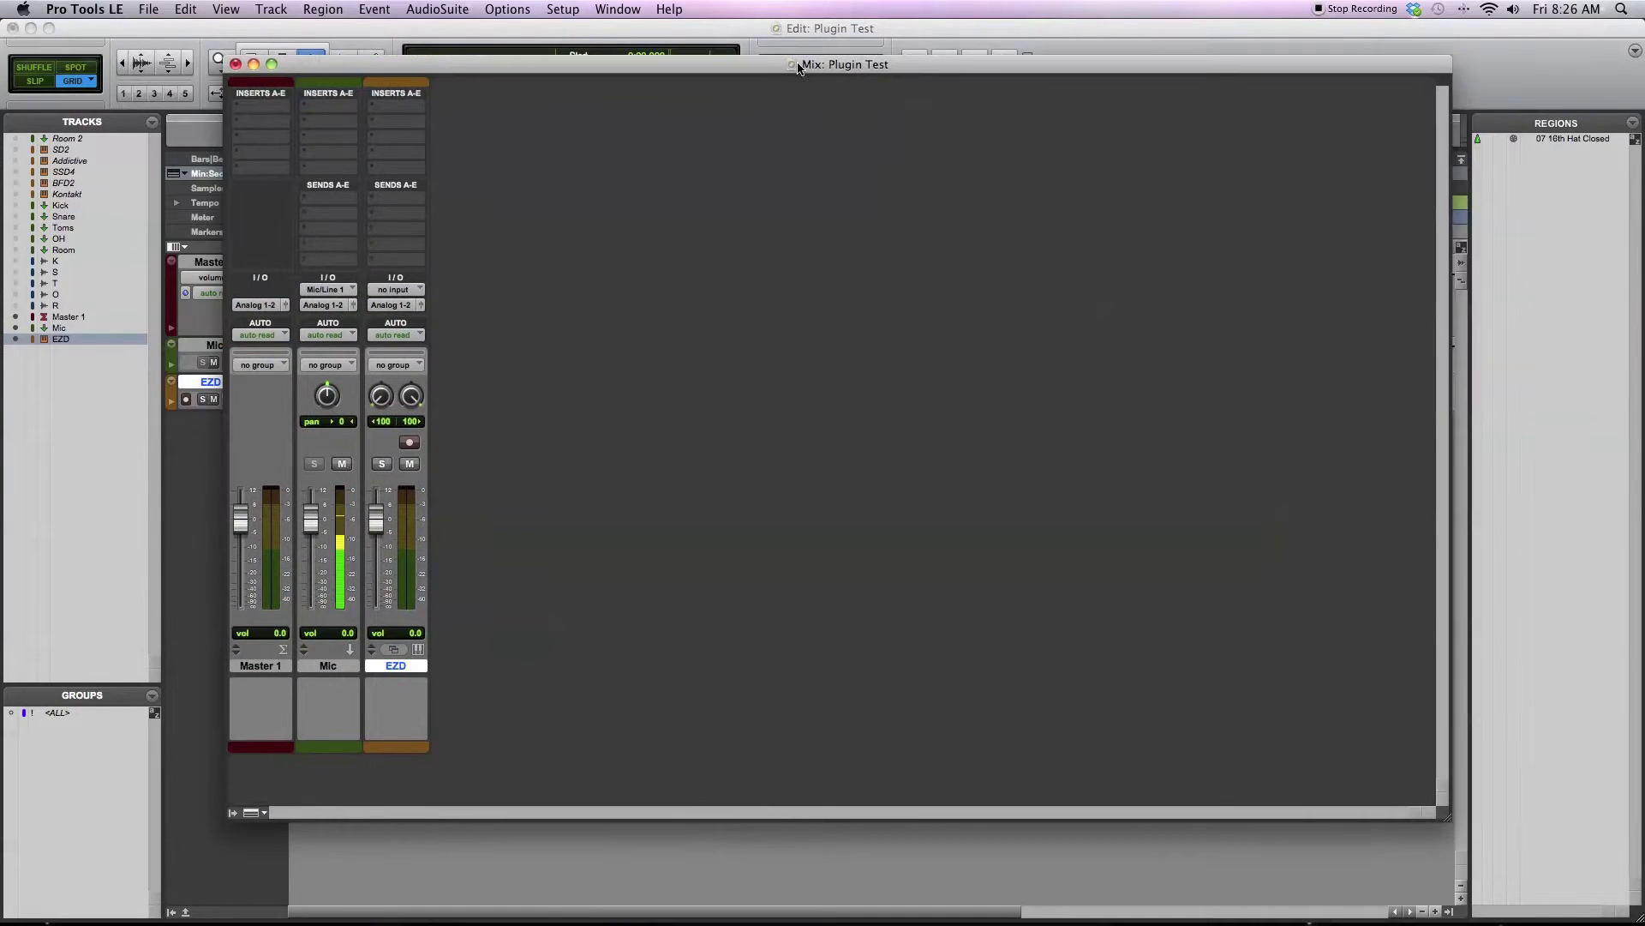
Step: Insert the multichannel instrument plug-in EZdrummer (stereo) in the EZD track's first insert slot and move its window clear of the channel strips
{"action": "left_click", "coordinate": [383, 108]}
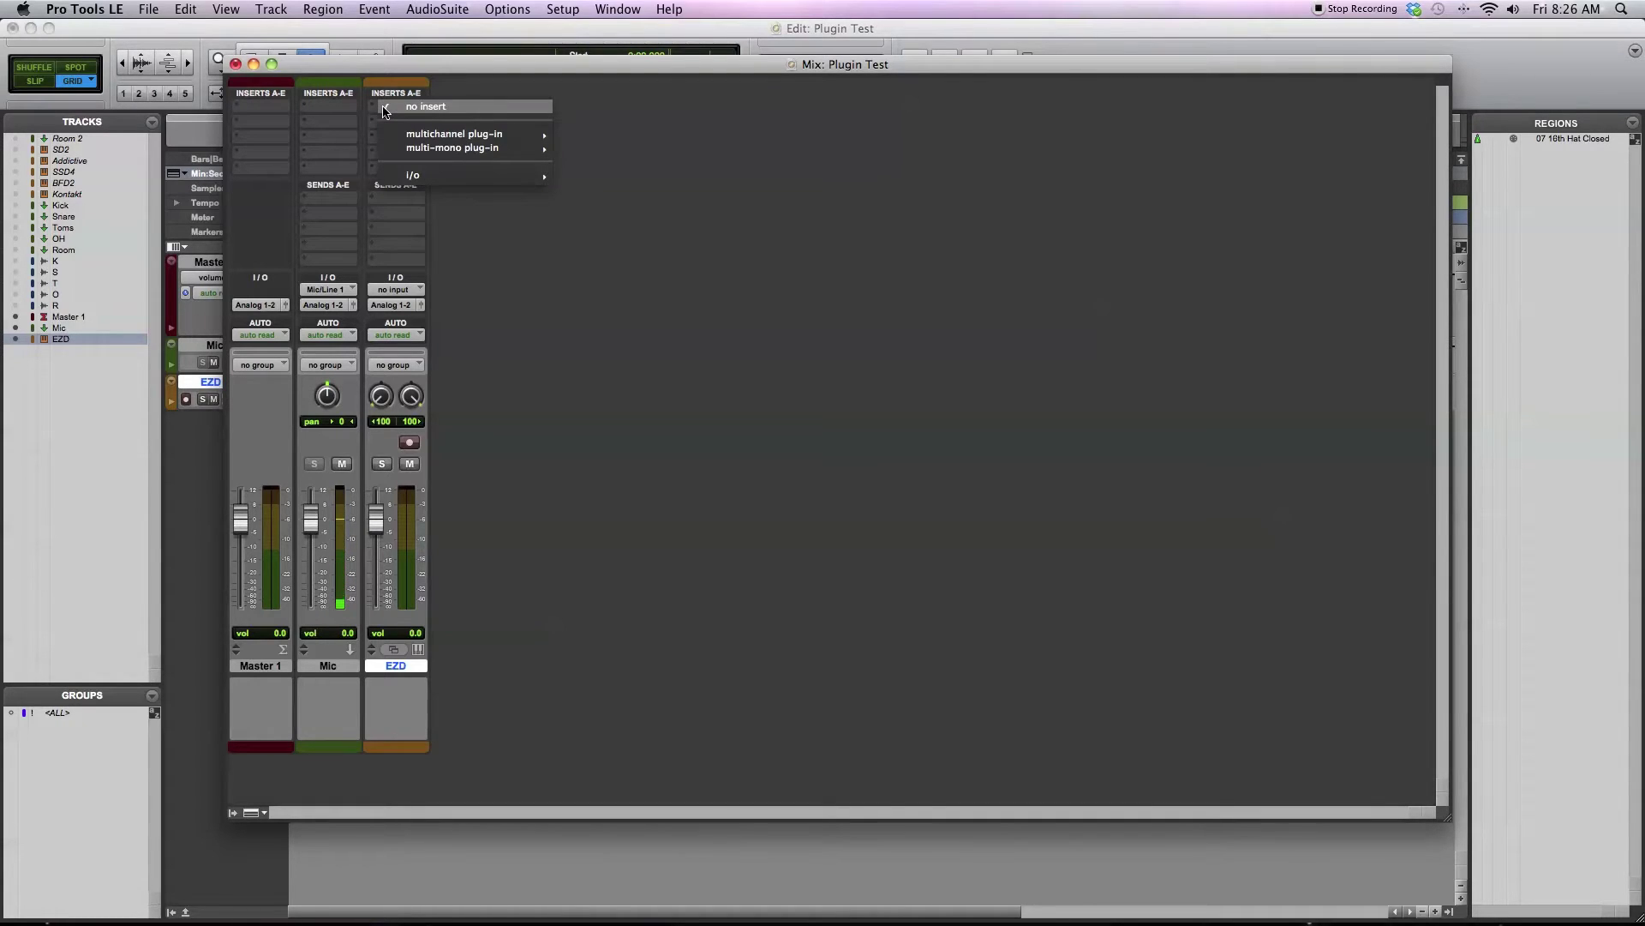
{"action": "mouse_move", "coordinate": [431, 134]}
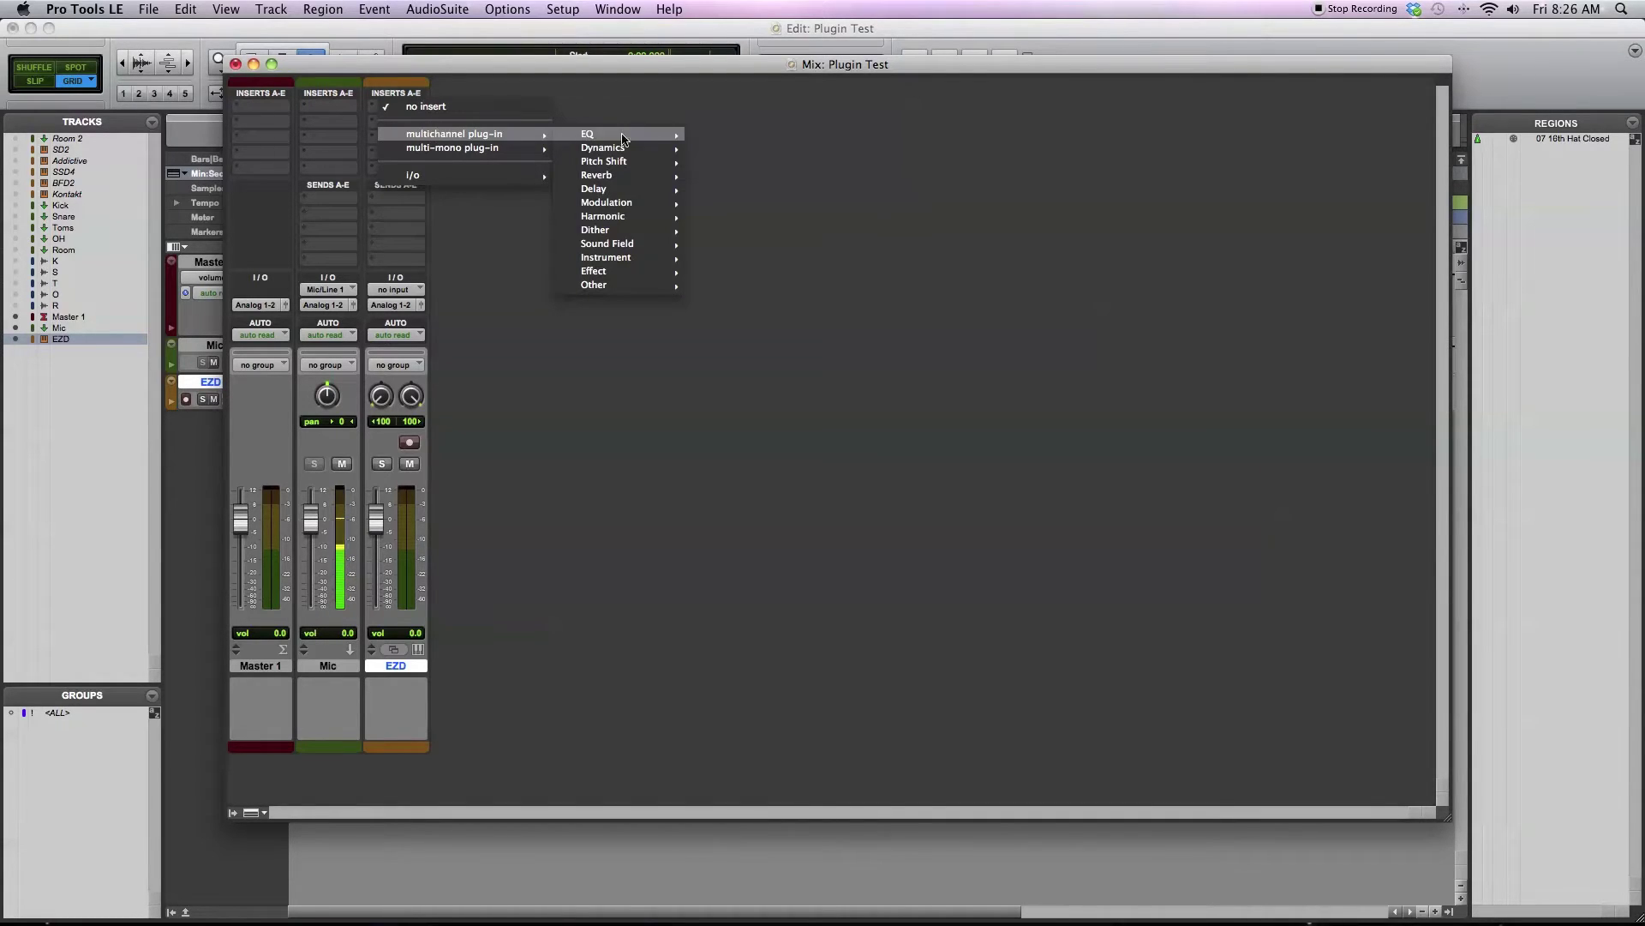
{"action": "mouse_move", "coordinate": [652, 258]}
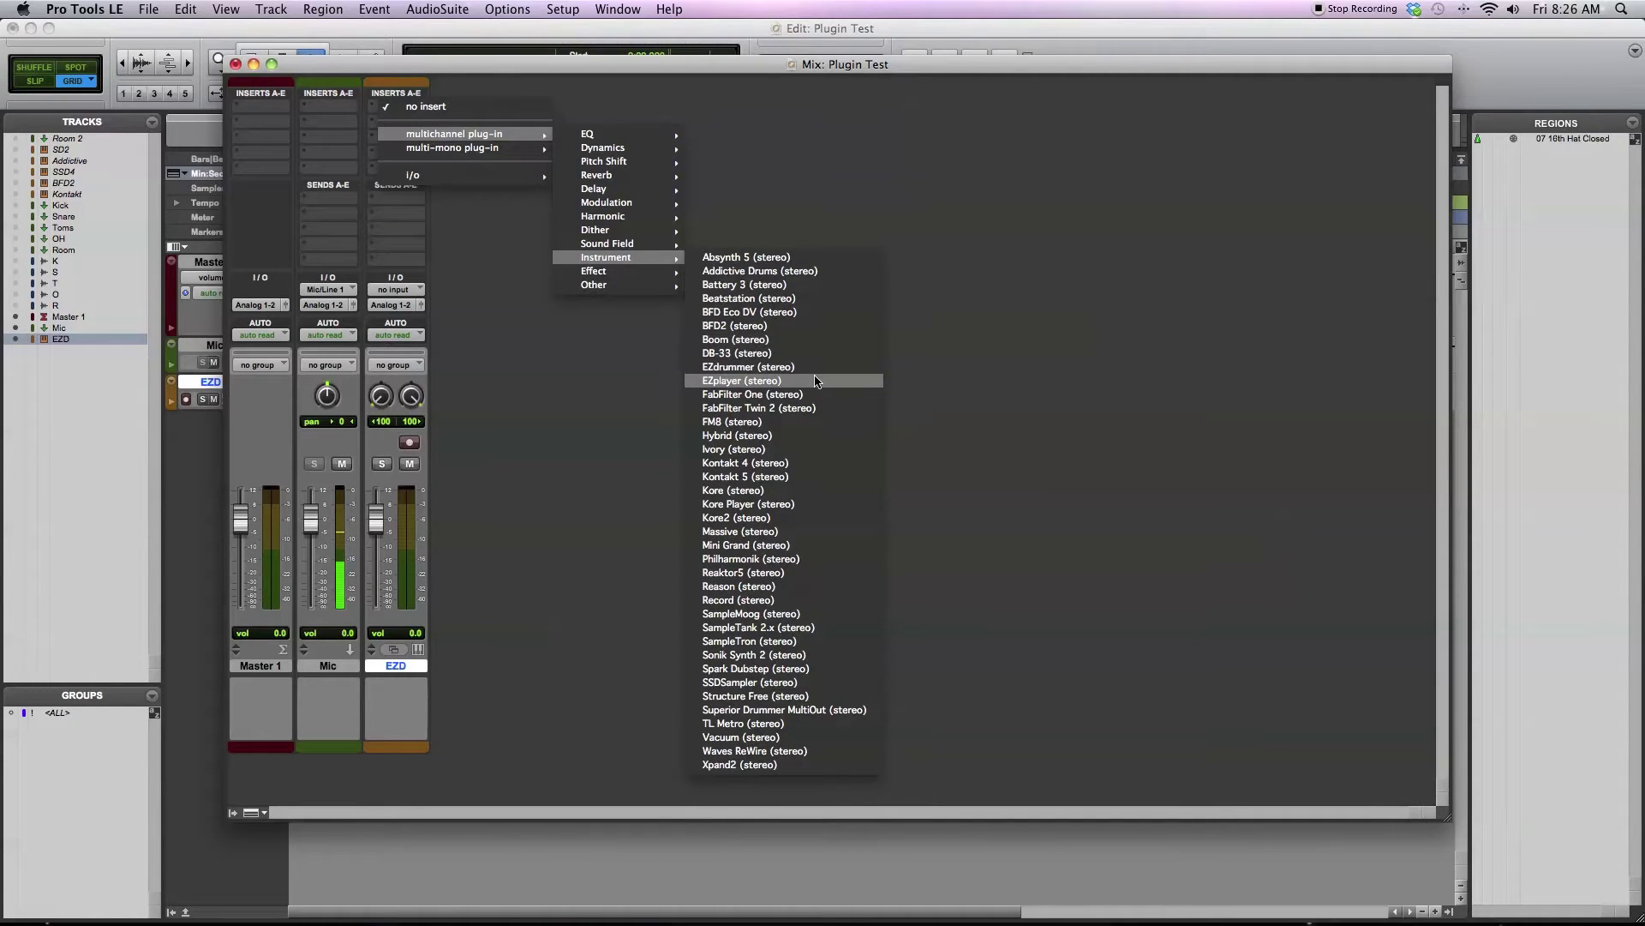
{"action": "left_click", "coordinate": [811, 367]}
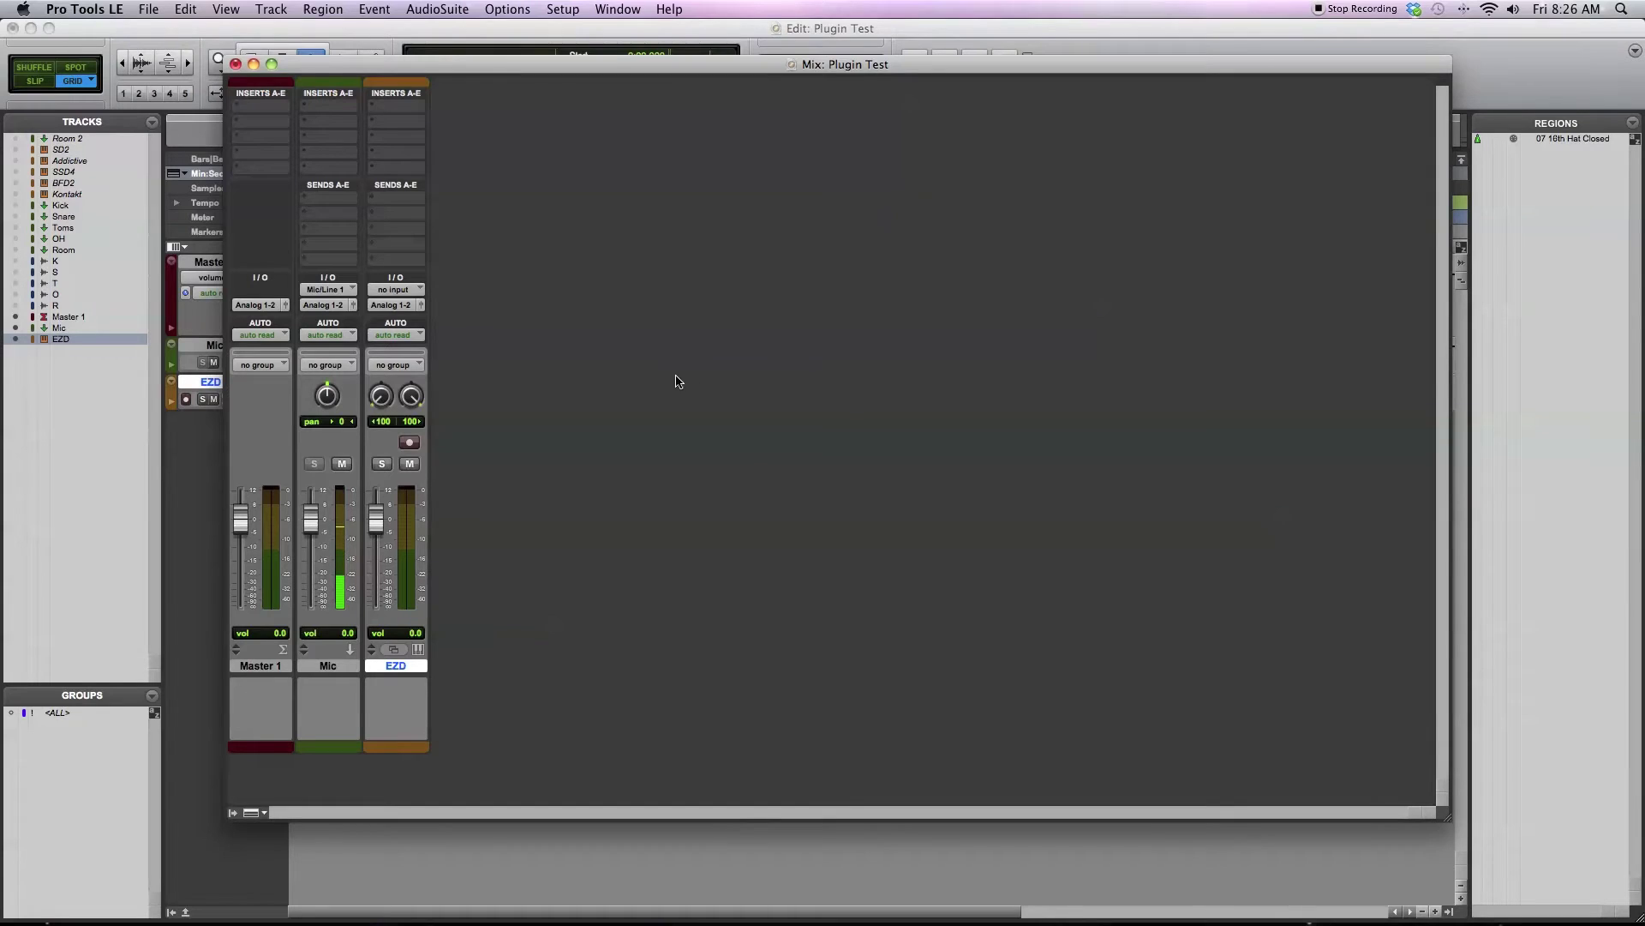
{"action": "left_click_drag", "start_coordinate": [667, 27], "coordinate": [859, 168]}
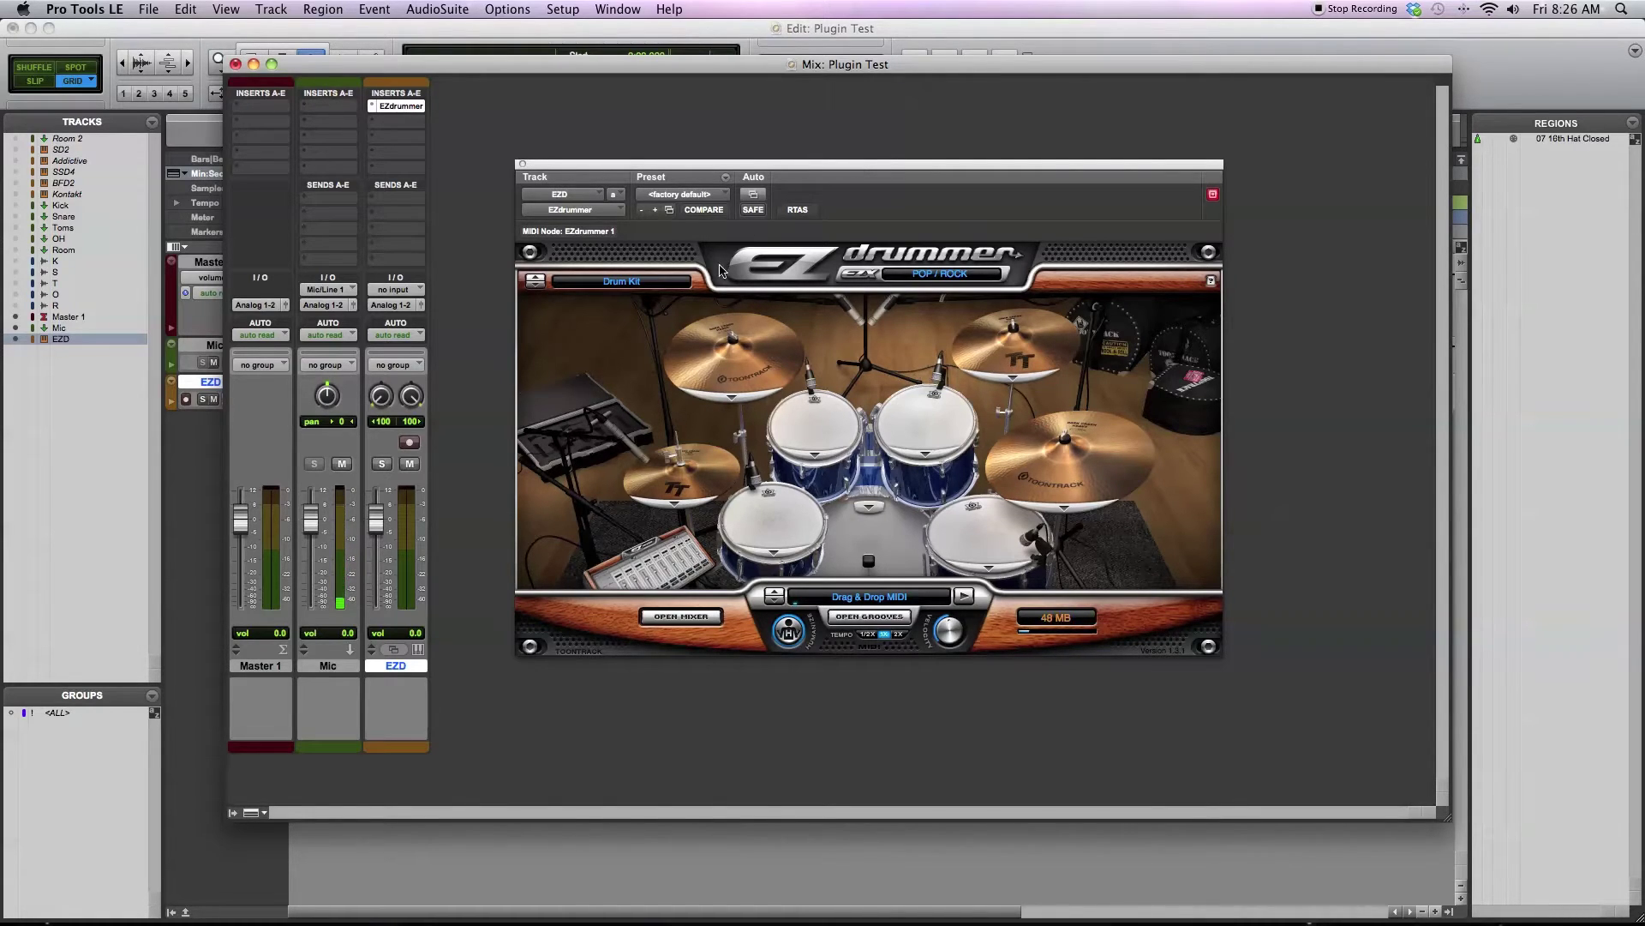
Step: Load and play the EZD Pop/Rock groove from 4/4 Straight Pop/Rock, Groove 07, variation 06. Hats 8th Hard Closed
{"action": "left_click", "coordinate": [667, 619]}
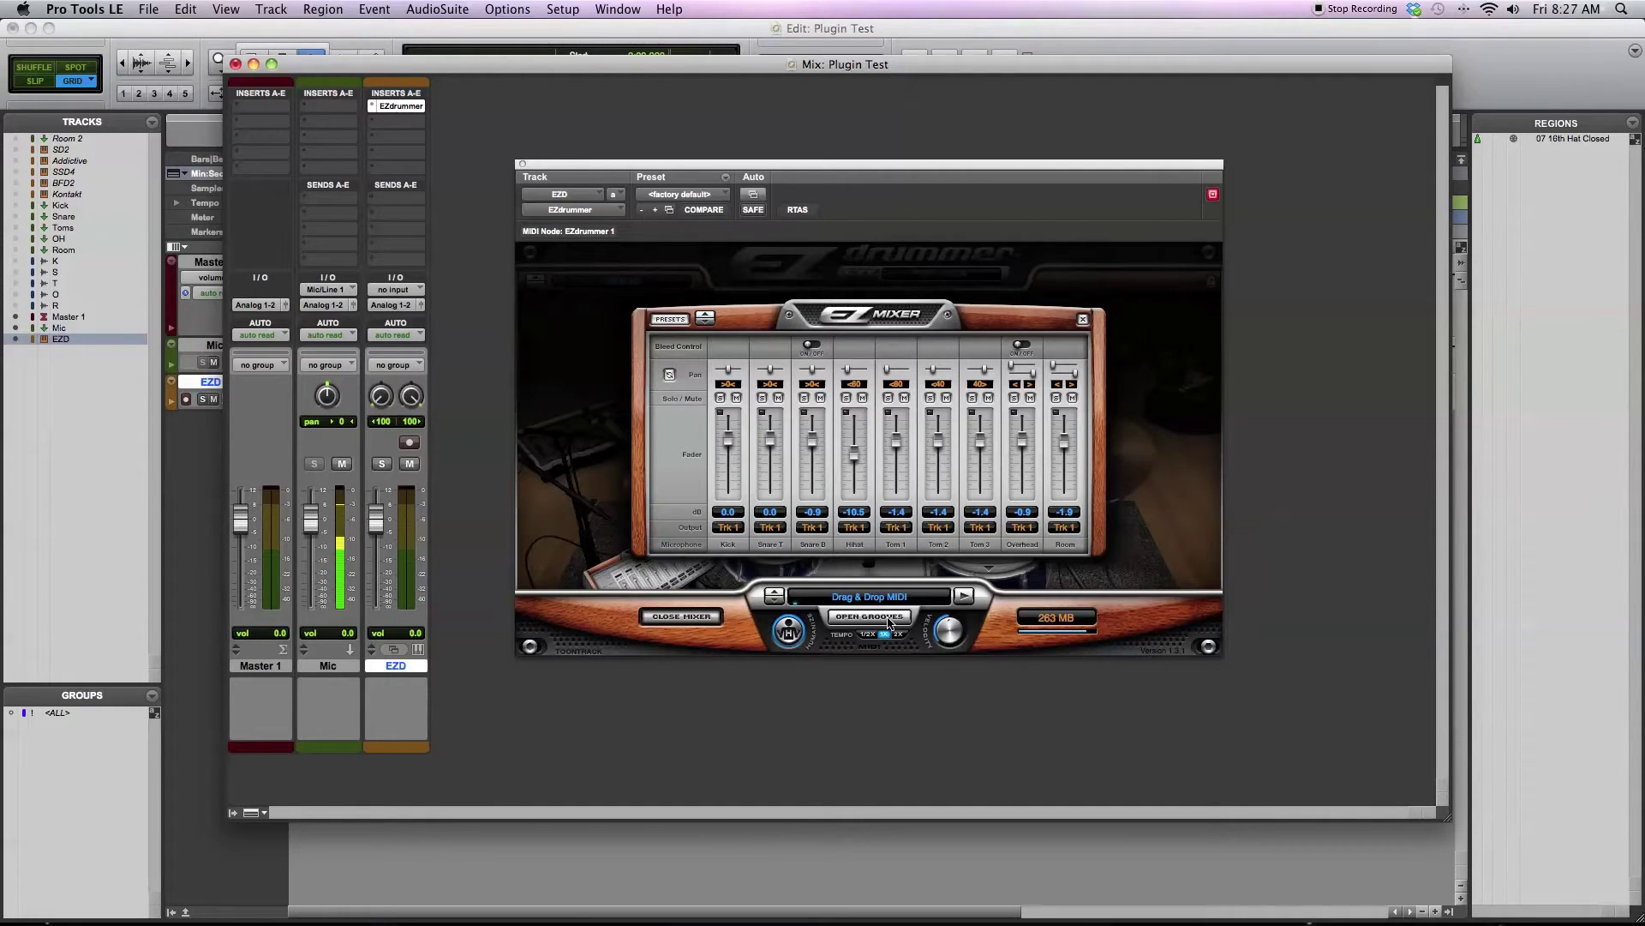
{"action": "left_click", "coordinate": [888, 621]}
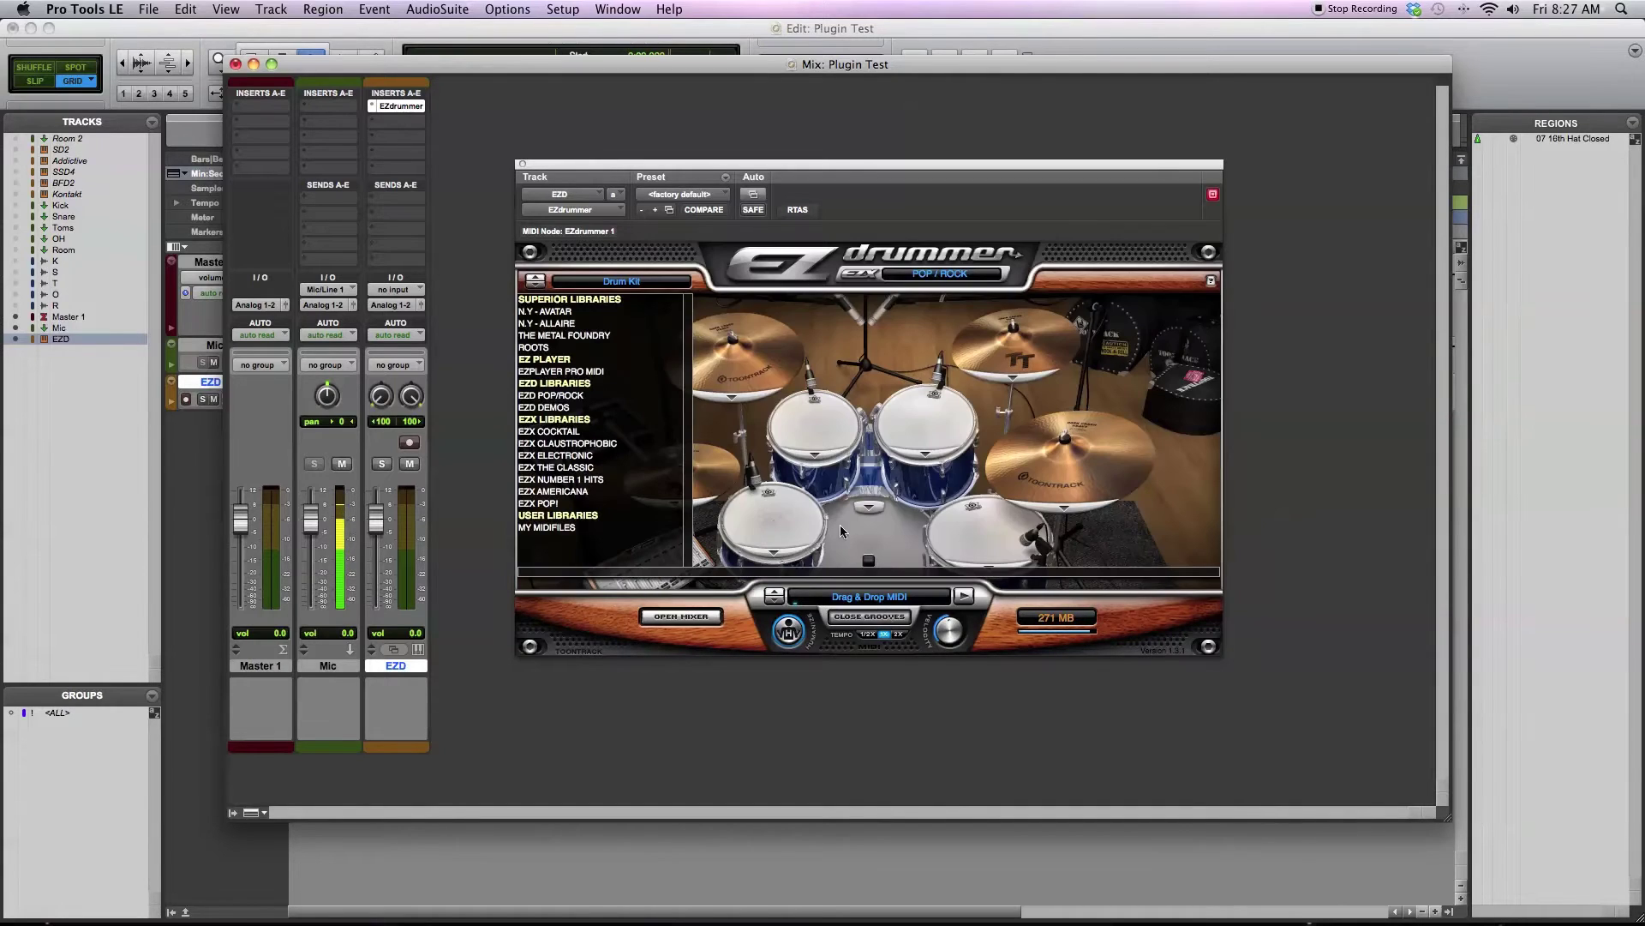
{"action": "left_click", "coordinate": [587, 396]}
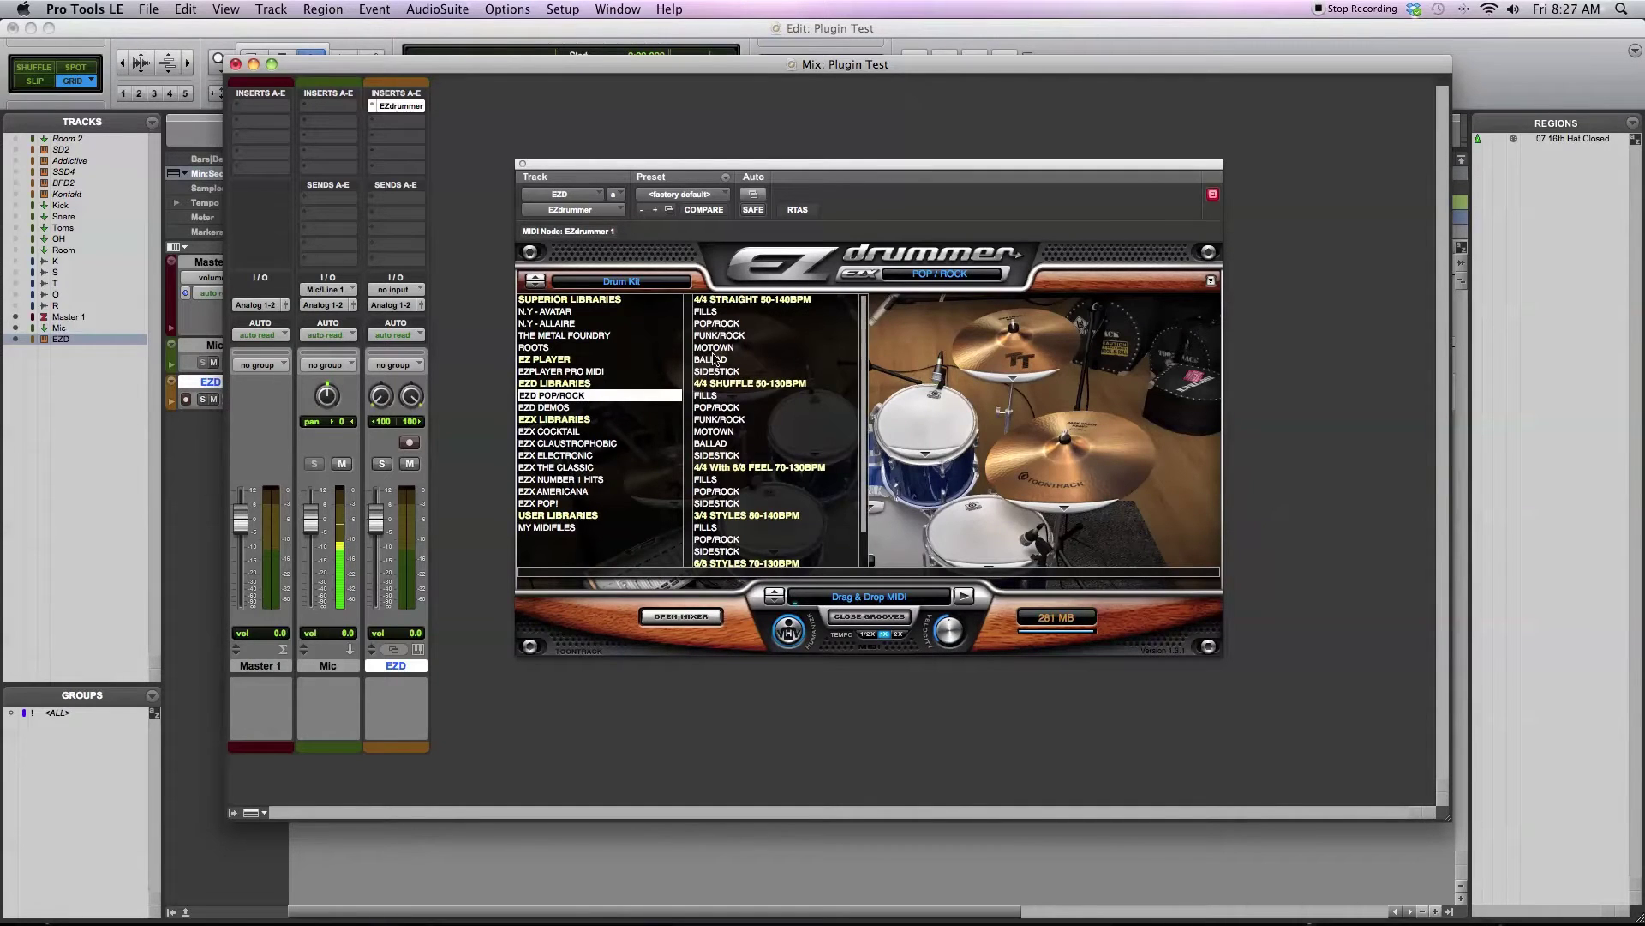
{"action": "left_click", "coordinate": [721, 324]}
{"action": "left_click", "coordinate": [913, 385]}
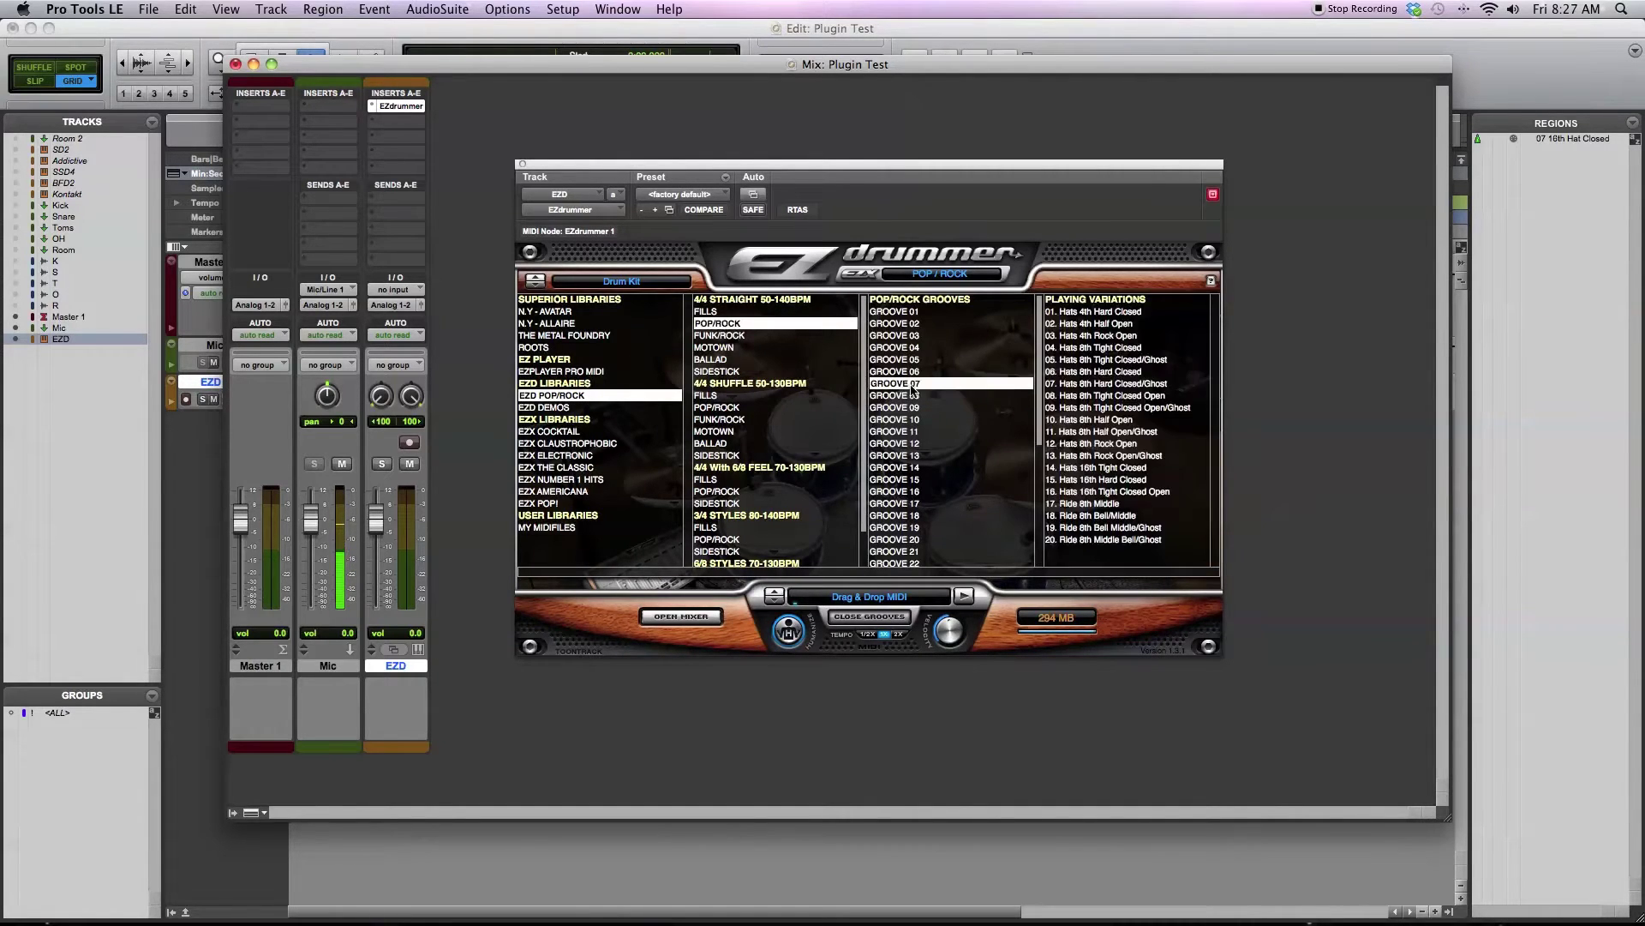
{"action": "left_click", "coordinate": [1110, 371]}
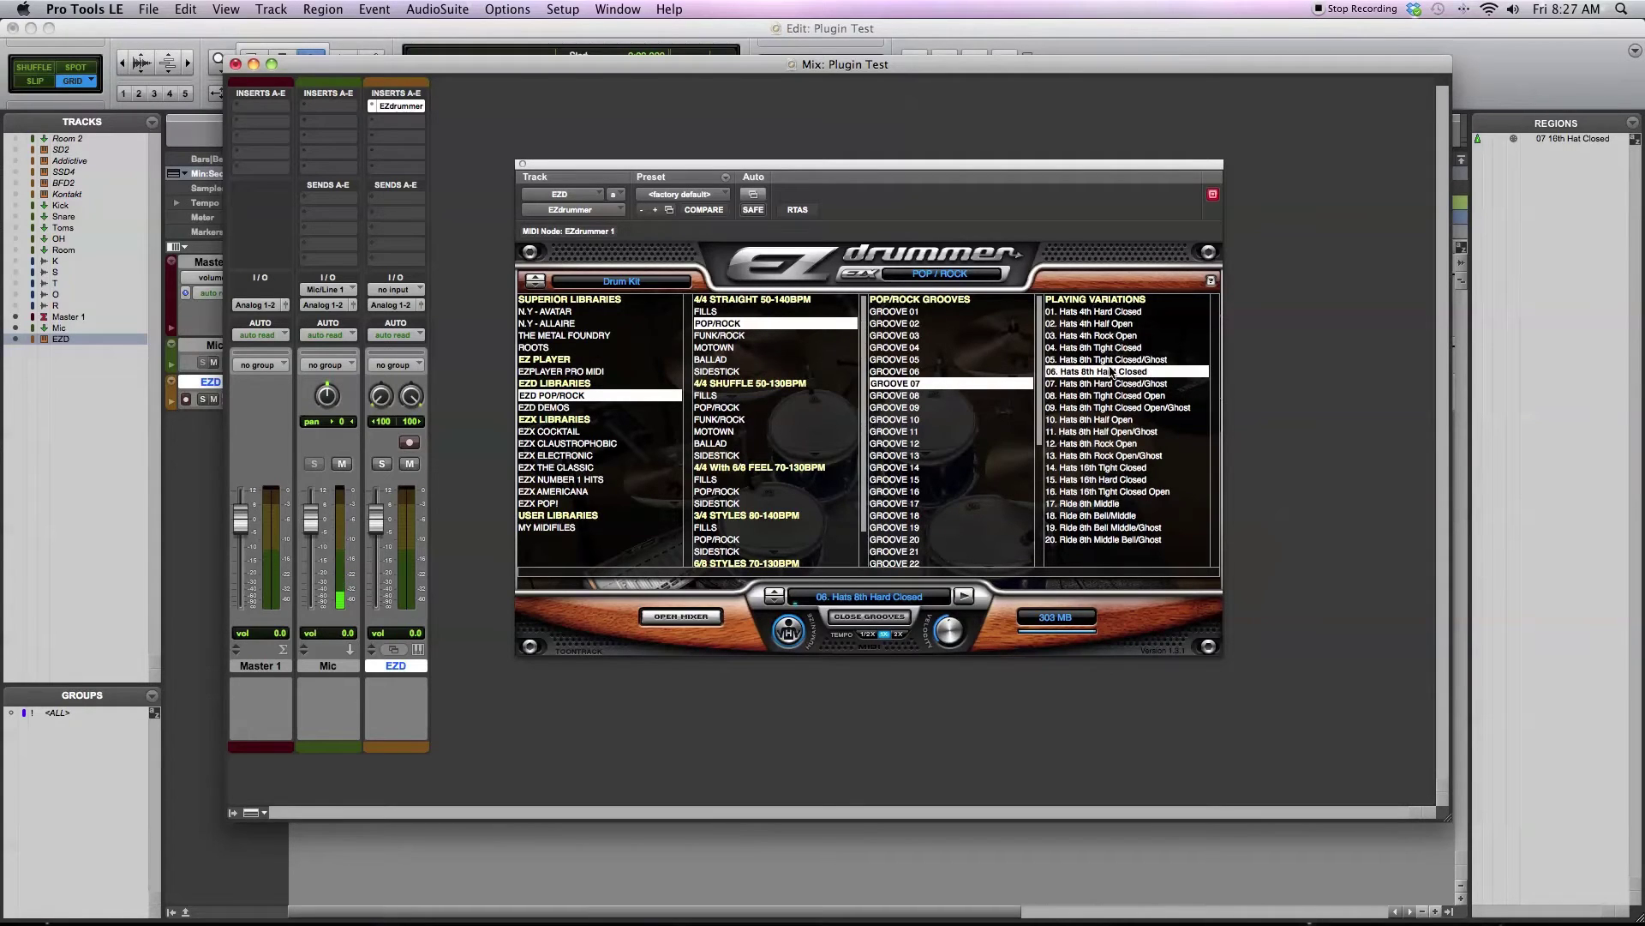
{"action": "left_click", "coordinate": [964, 598]}
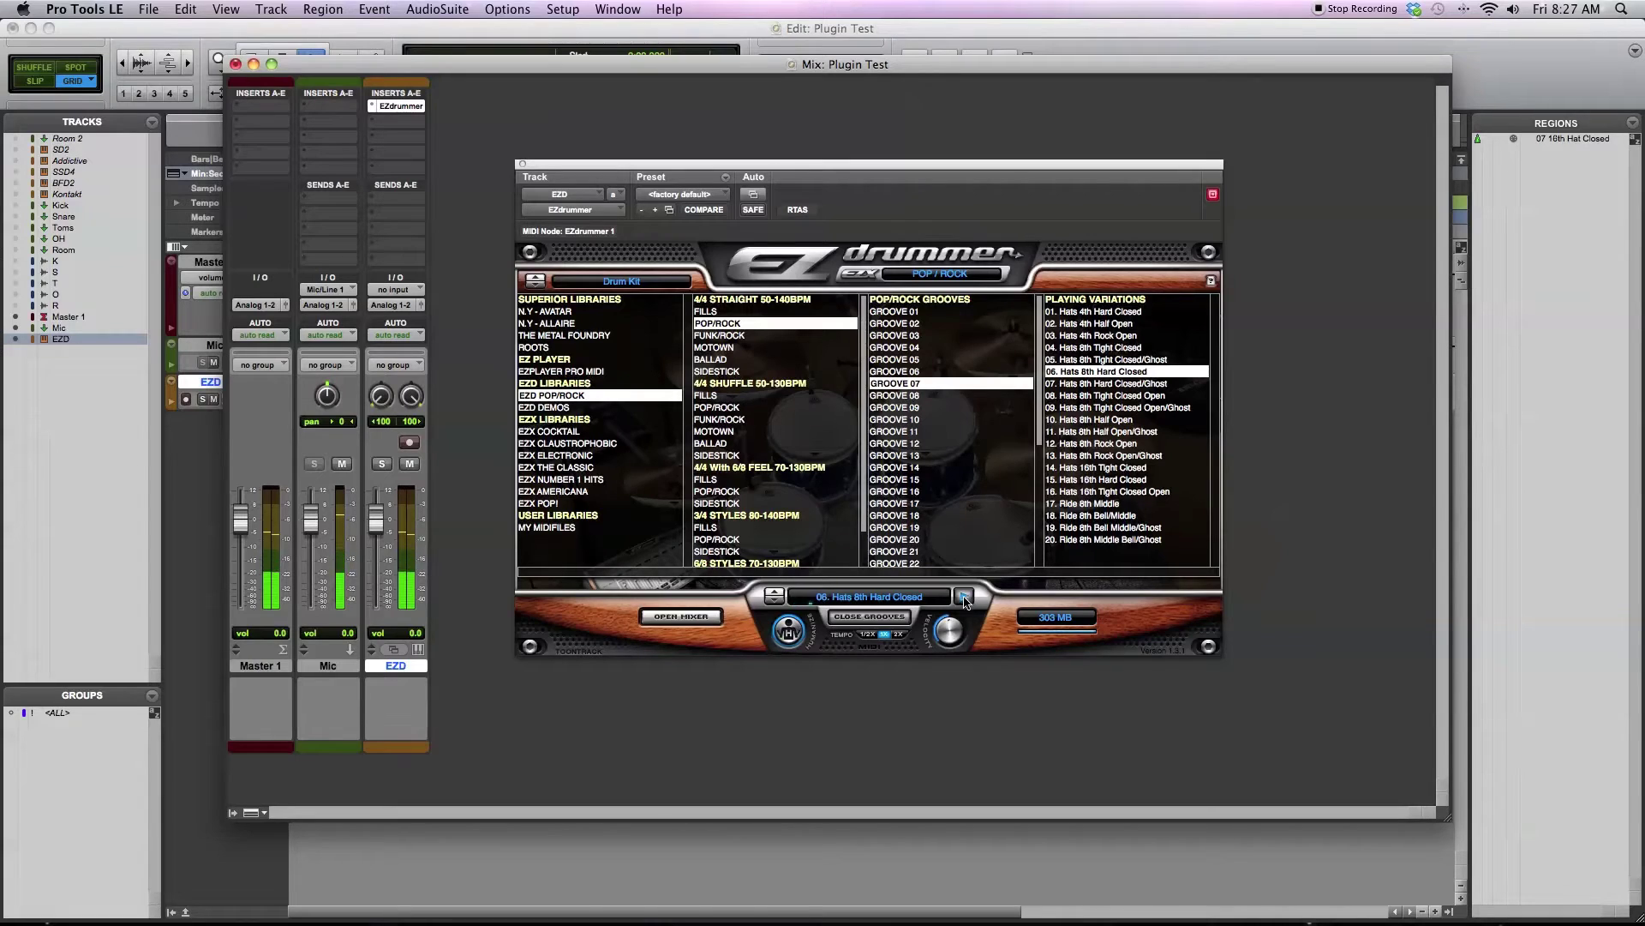
Step: Audition the kick, top snare, overhead and room channels by soloing each in EZdrummer's mixer, and stop the groove playback
{"action": "left_click", "coordinate": [681, 616]}
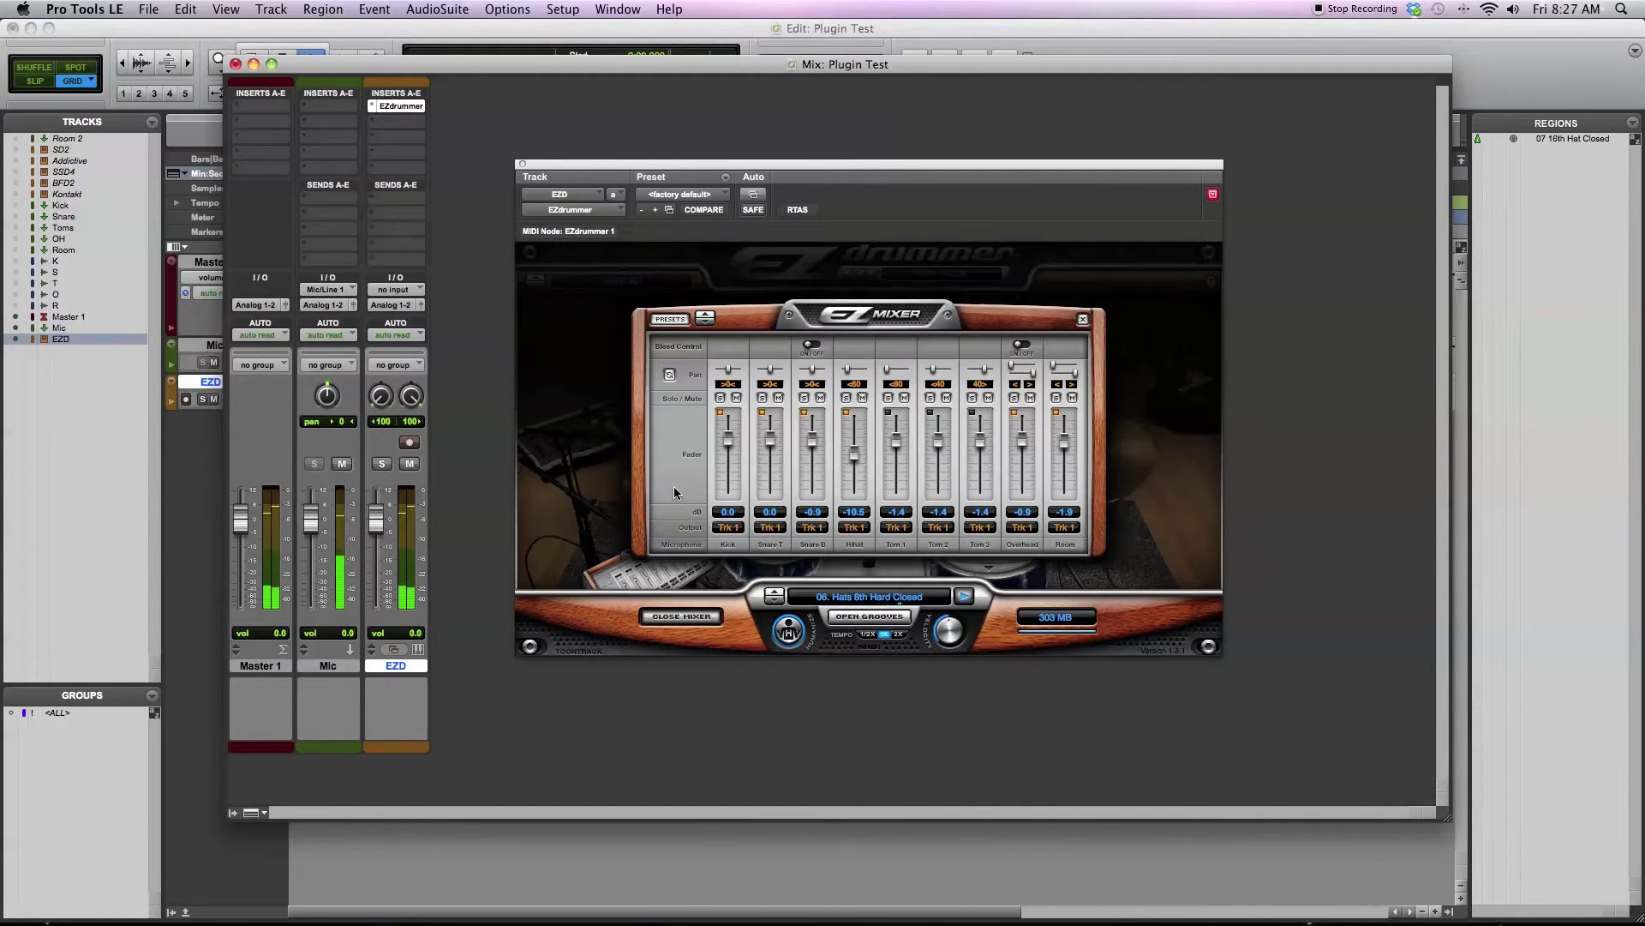
{"action": "left_click", "coordinate": [720, 399]}
{"action": "left_click", "coordinate": [720, 399]}
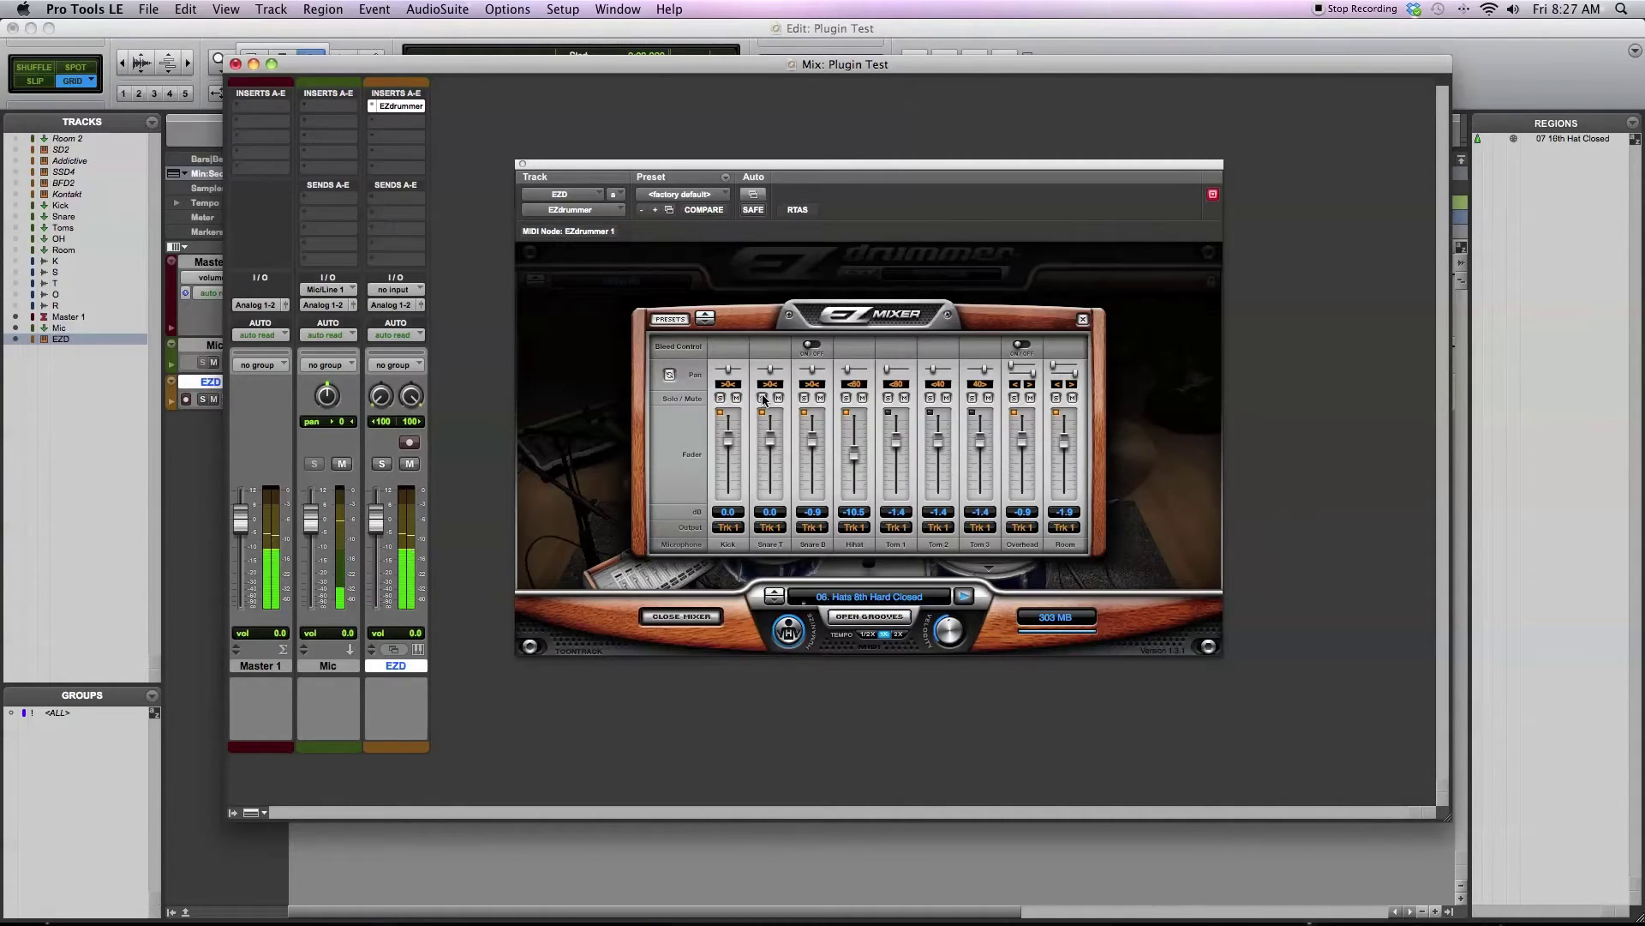
{"action": "left_click", "coordinate": [762, 398]}
{"action": "left_click", "coordinate": [1013, 398]}
{"action": "left_click", "coordinate": [762, 398]}
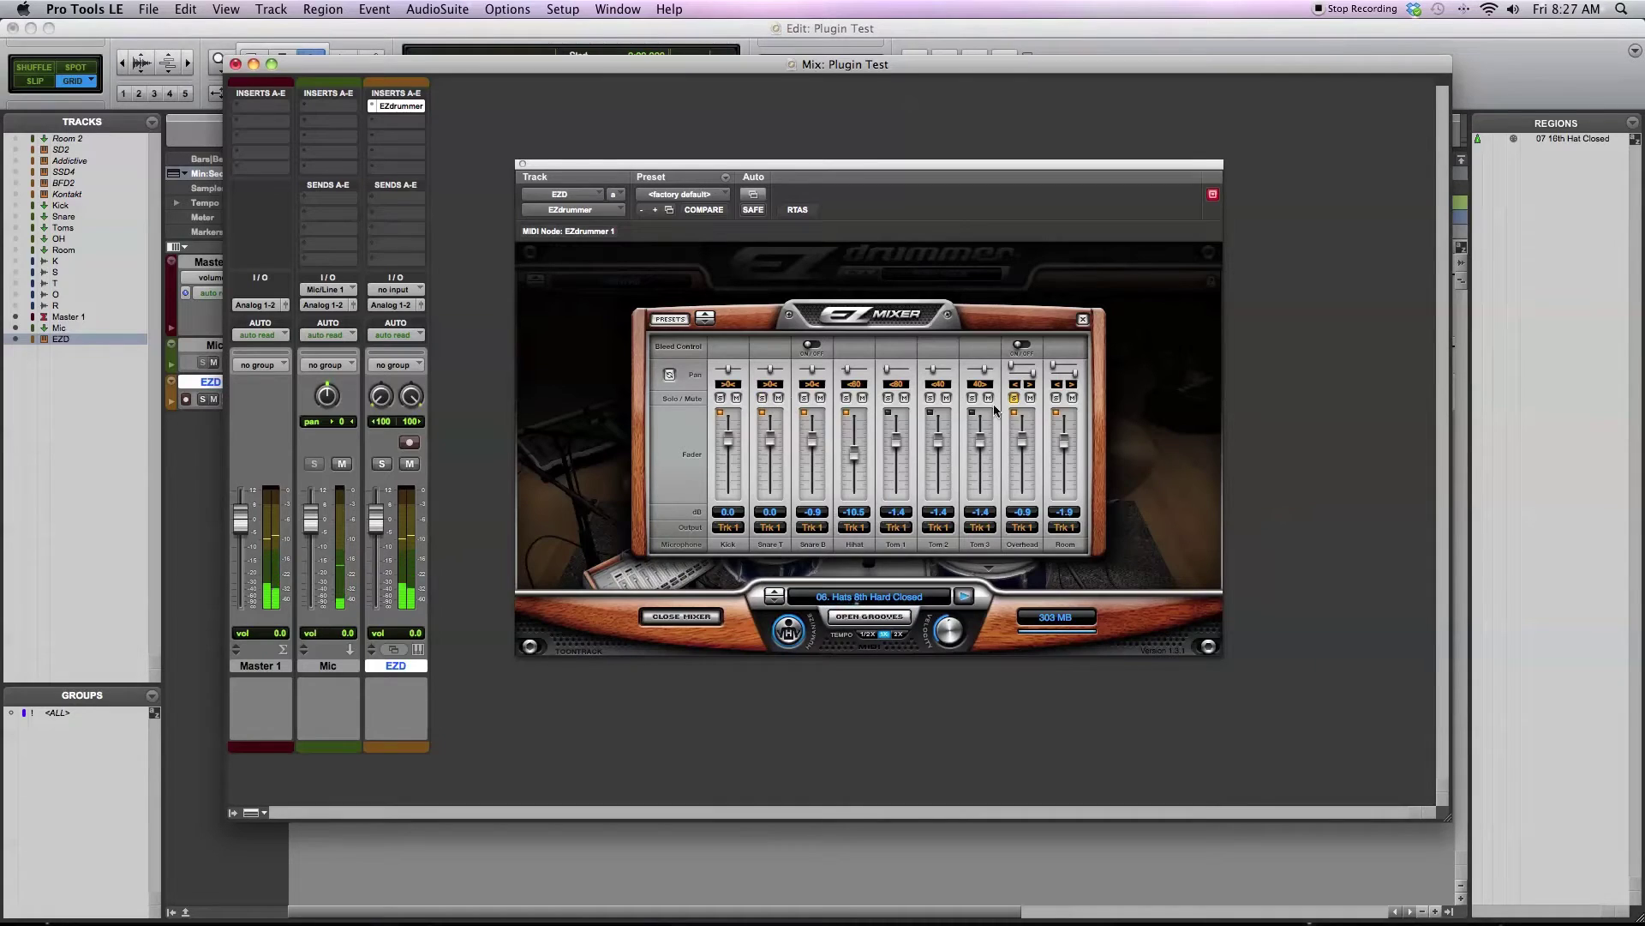
{"action": "left_click", "coordinate": [1056, 398]}
{"action": "left_click", "coordinate": [1014, 399]}
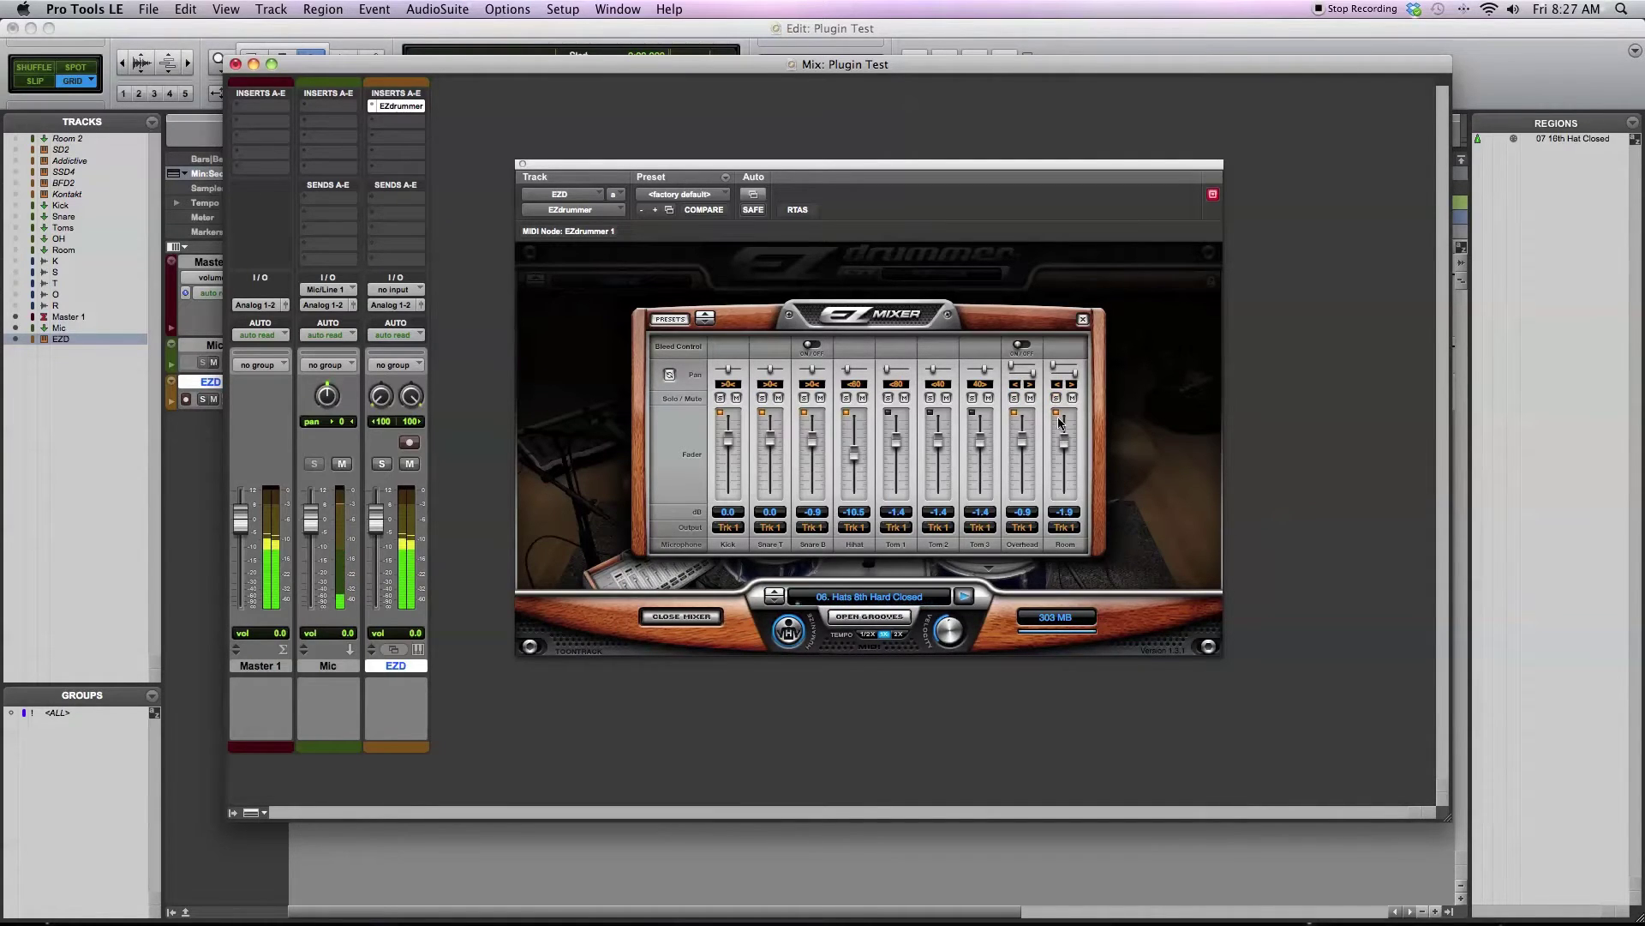
{"action": "left_click", "coordinate": [963, 596]}
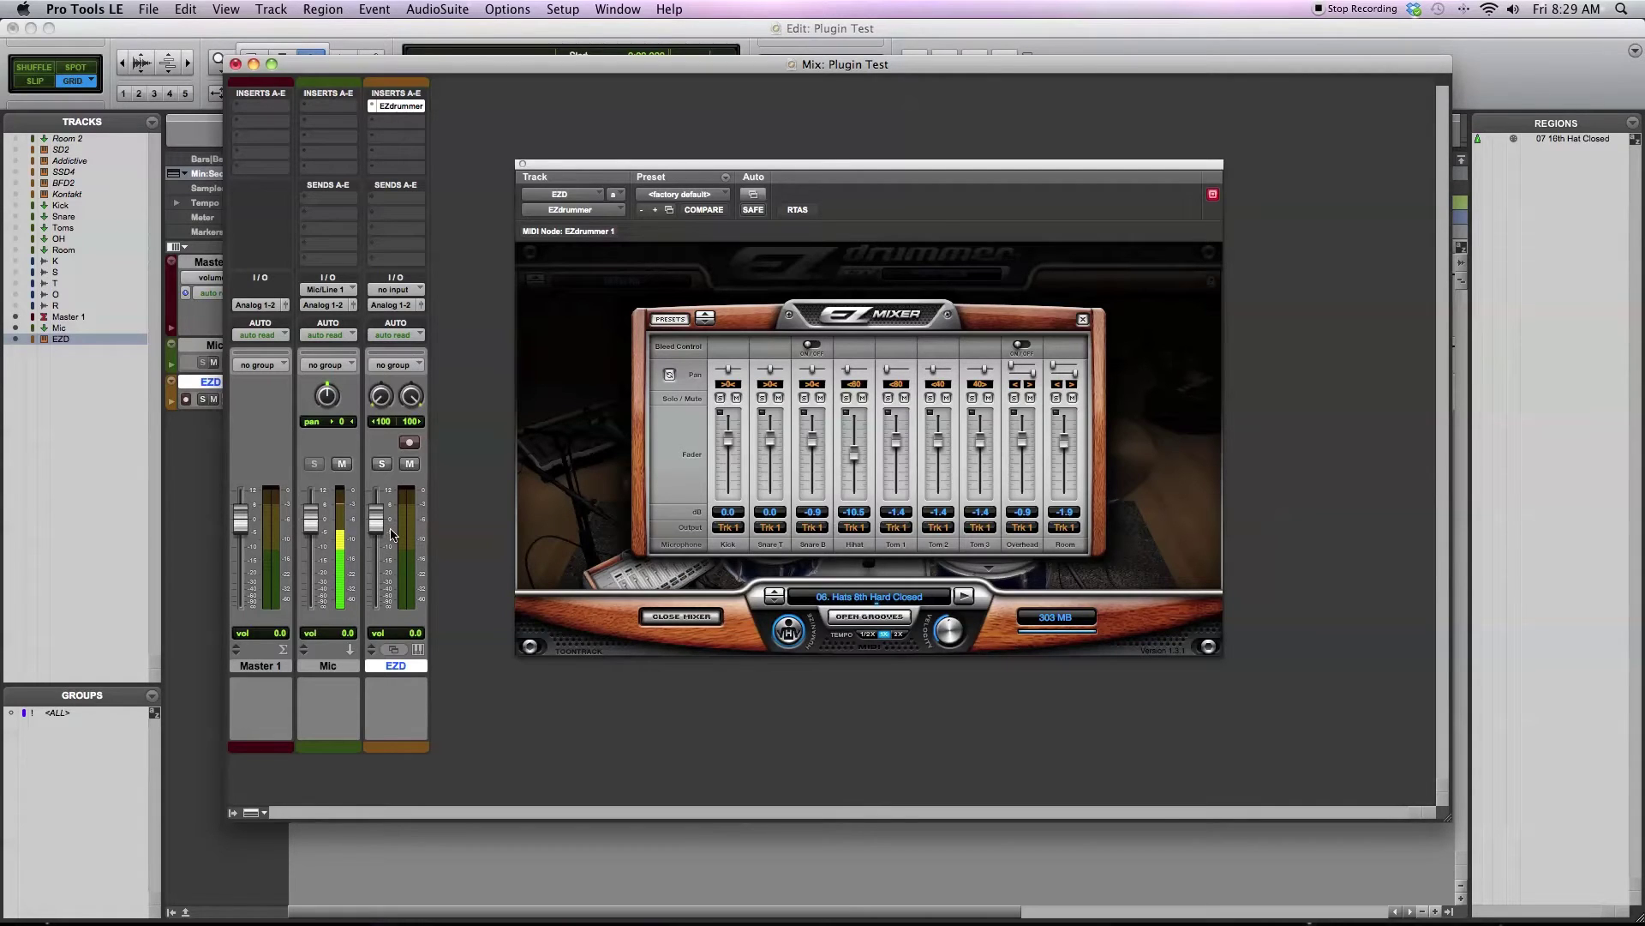
Step: Route EZdrummer's kick channel to output Trk 2 and both snare channels to Trk 3
{"action": "left_click", "coordinate": [738, 527]}
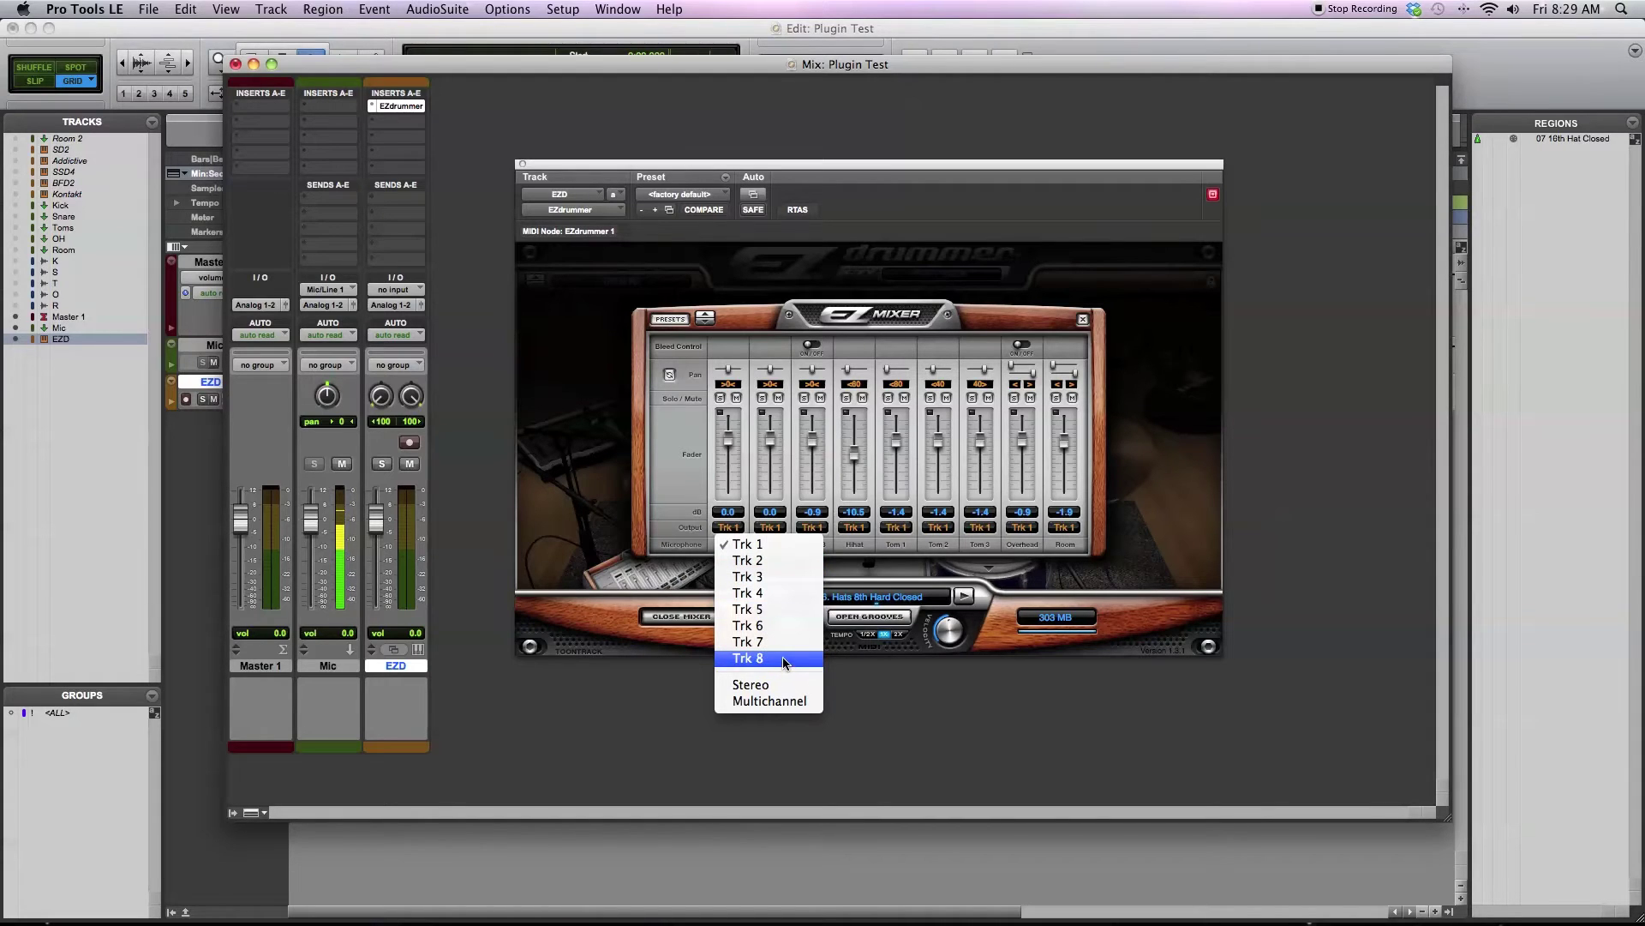
{"action": "left_click", "coordinate": [759, 562]}
{"action": "left_click", "coordinate": [771, 527]}
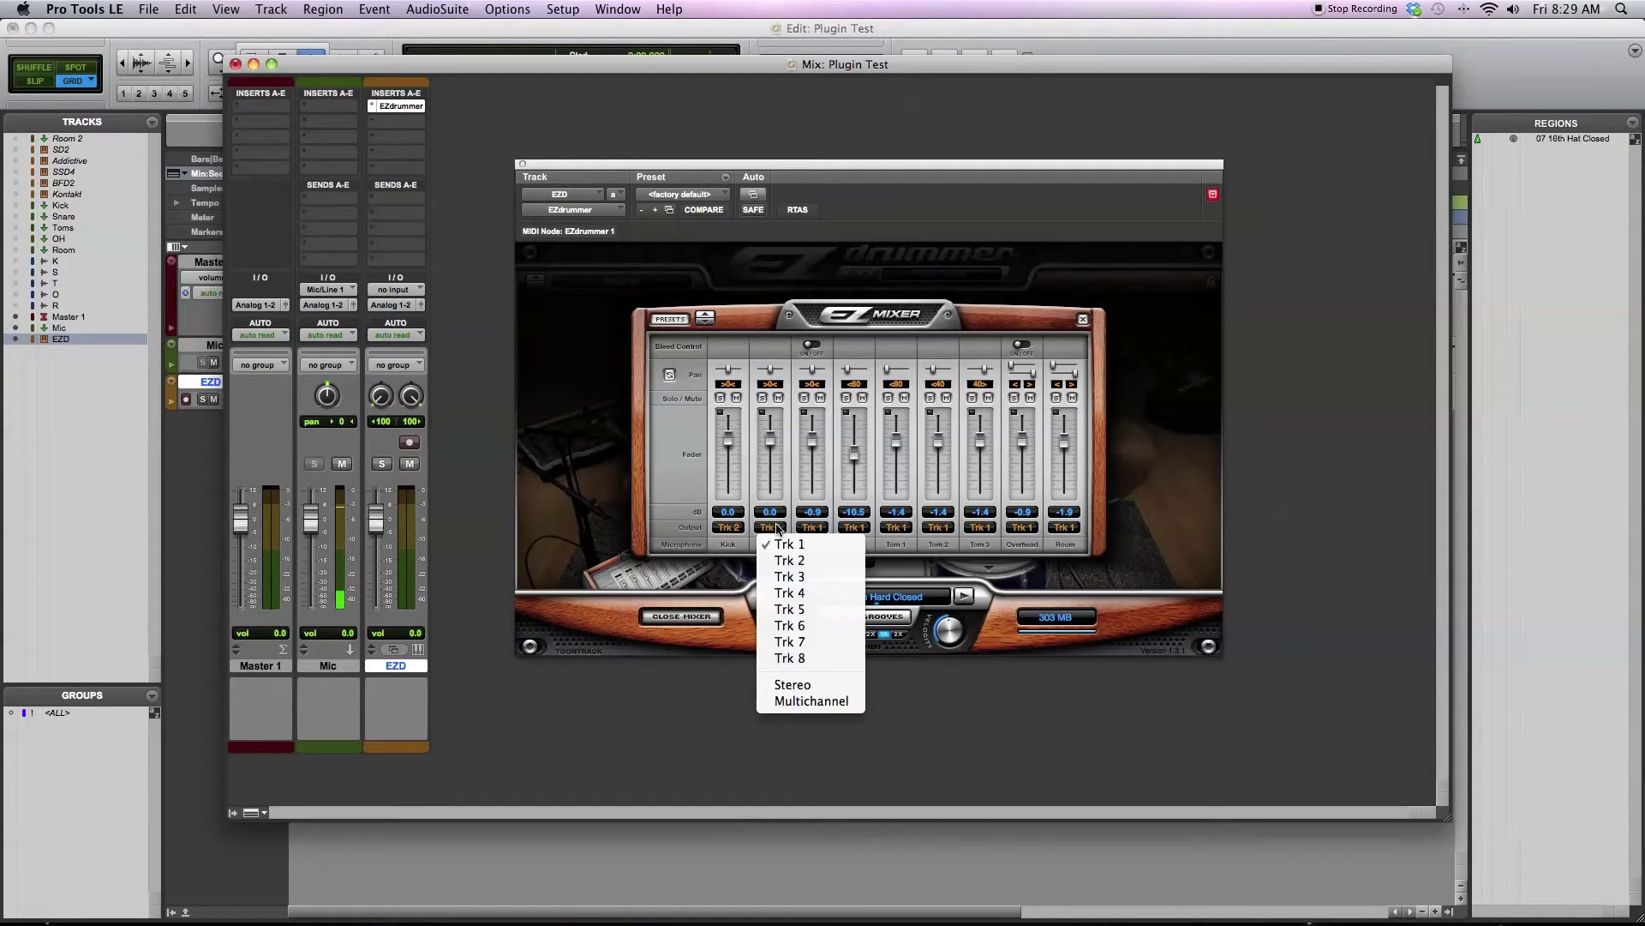
{"action": "left_click", "coordinate": [812, 577]}
{"action": "left_click", "coordinate": [812, 527]}
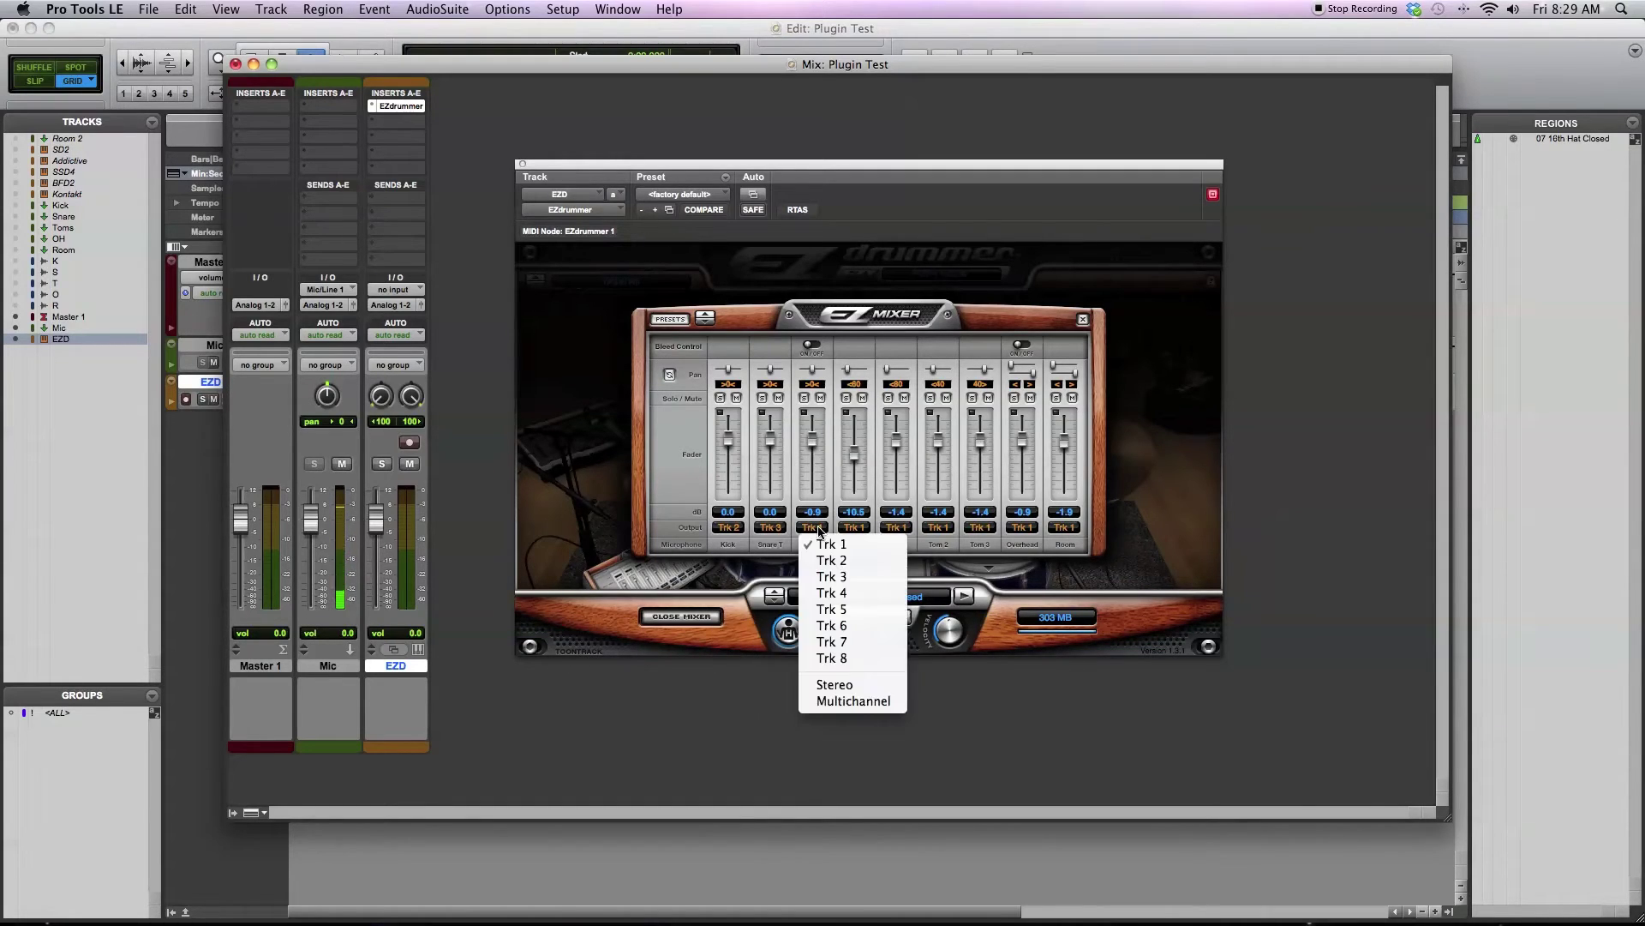
{"action": "left_click", "coordinate": [847, 576]}
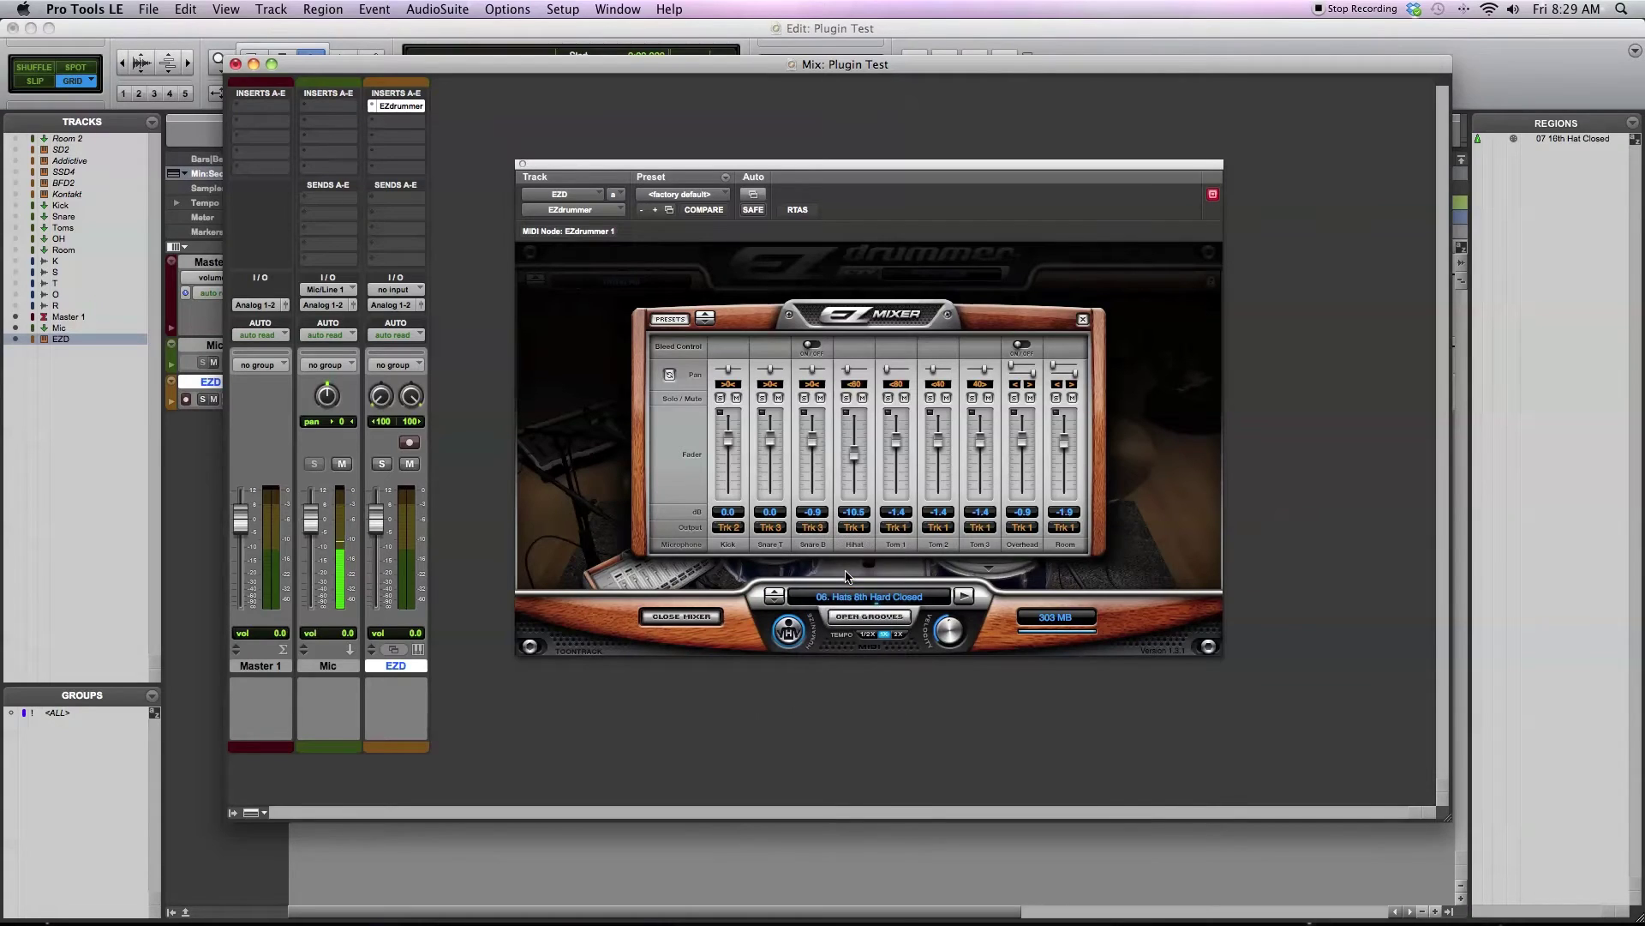
Step: Route EZdrummer's overhead and hi-hat channels to output Trk 4 and the room channel to Trk 5
{"action": "left_click", "coordinate": [1022, 528]}
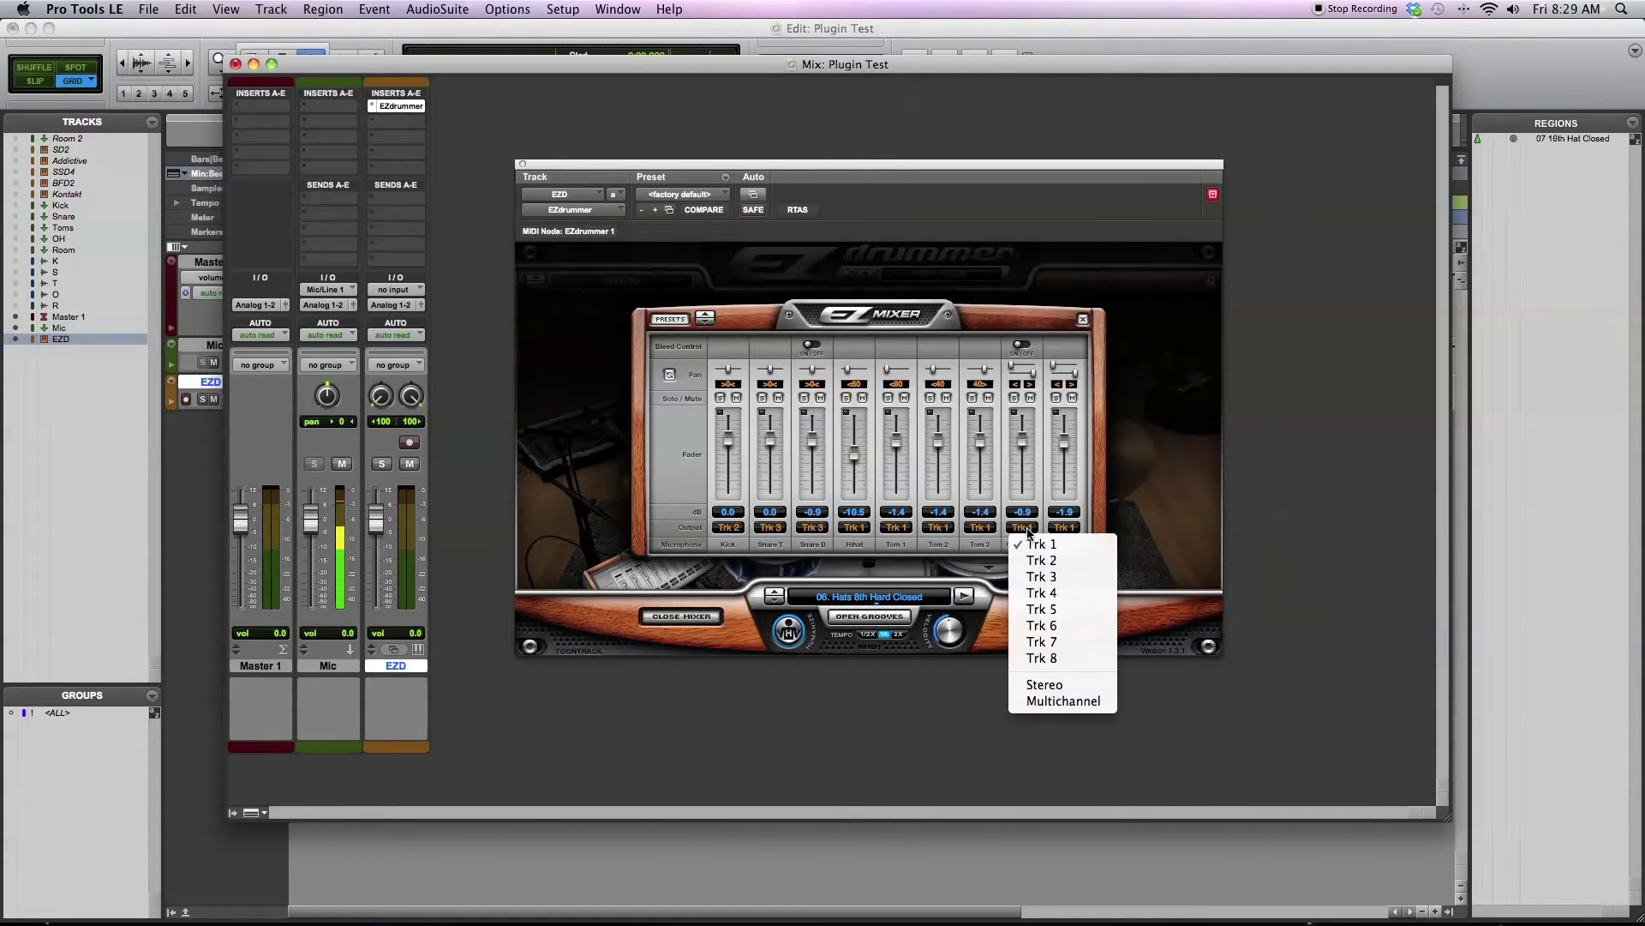
{"action": "left_click", "coordinate": [1053, 593]}
{"action": "left_click", "coordinate": [1065, 527]}
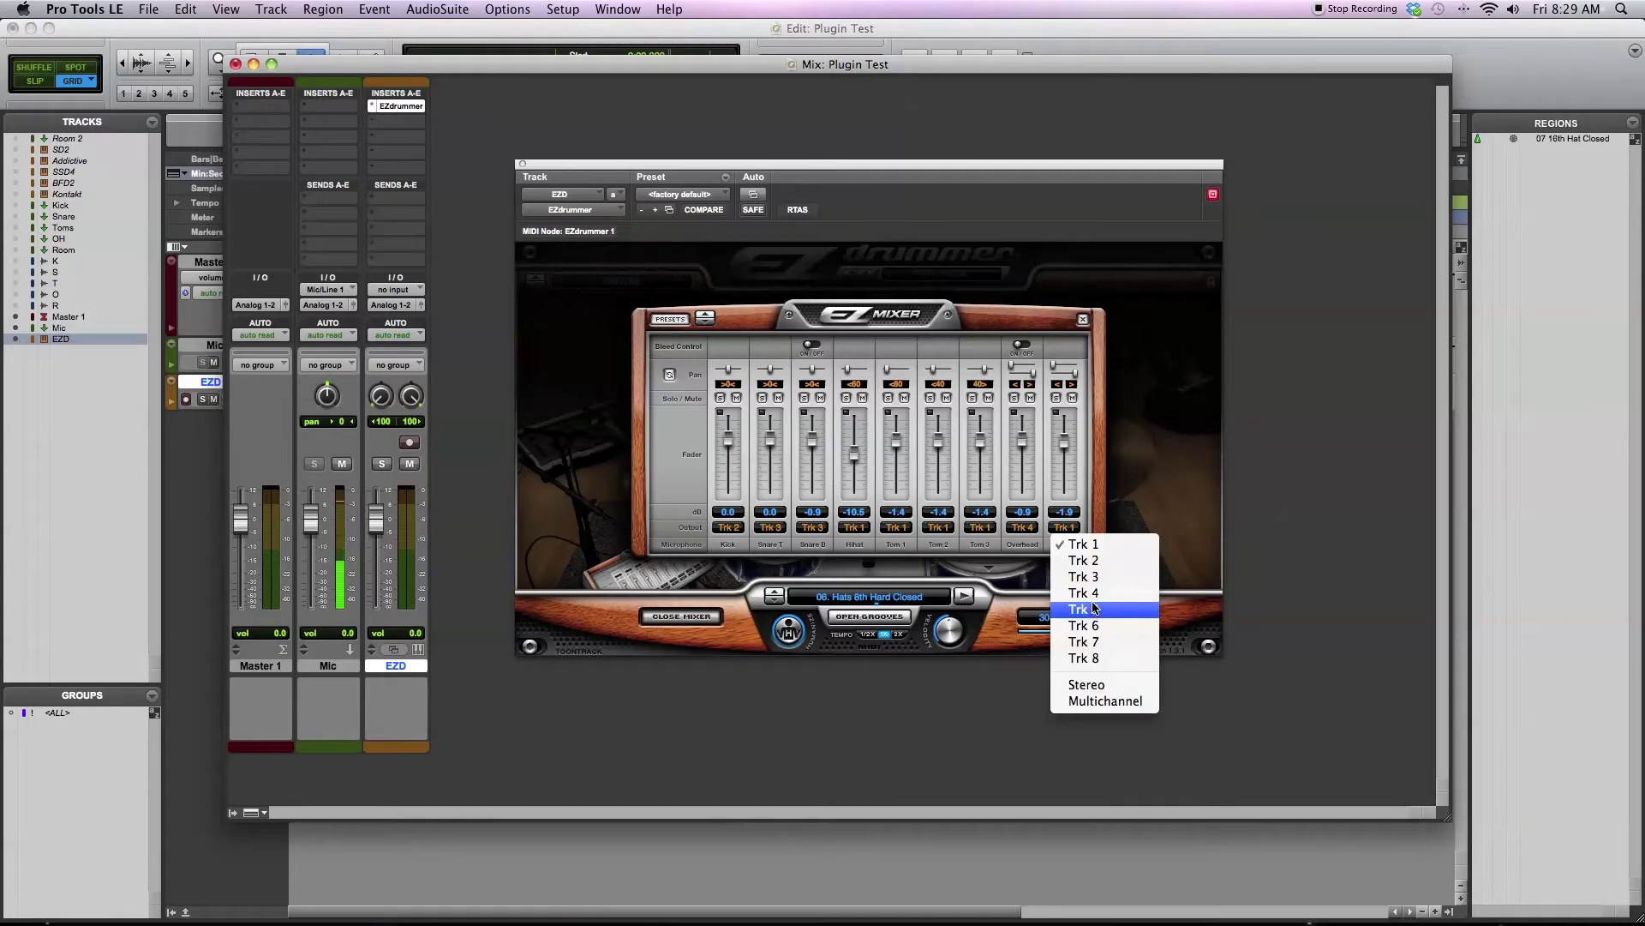
{"action": "left_click", "coordinate": [1093, 610]}
{"action": "left_click", "coordinate": [855, 527]}
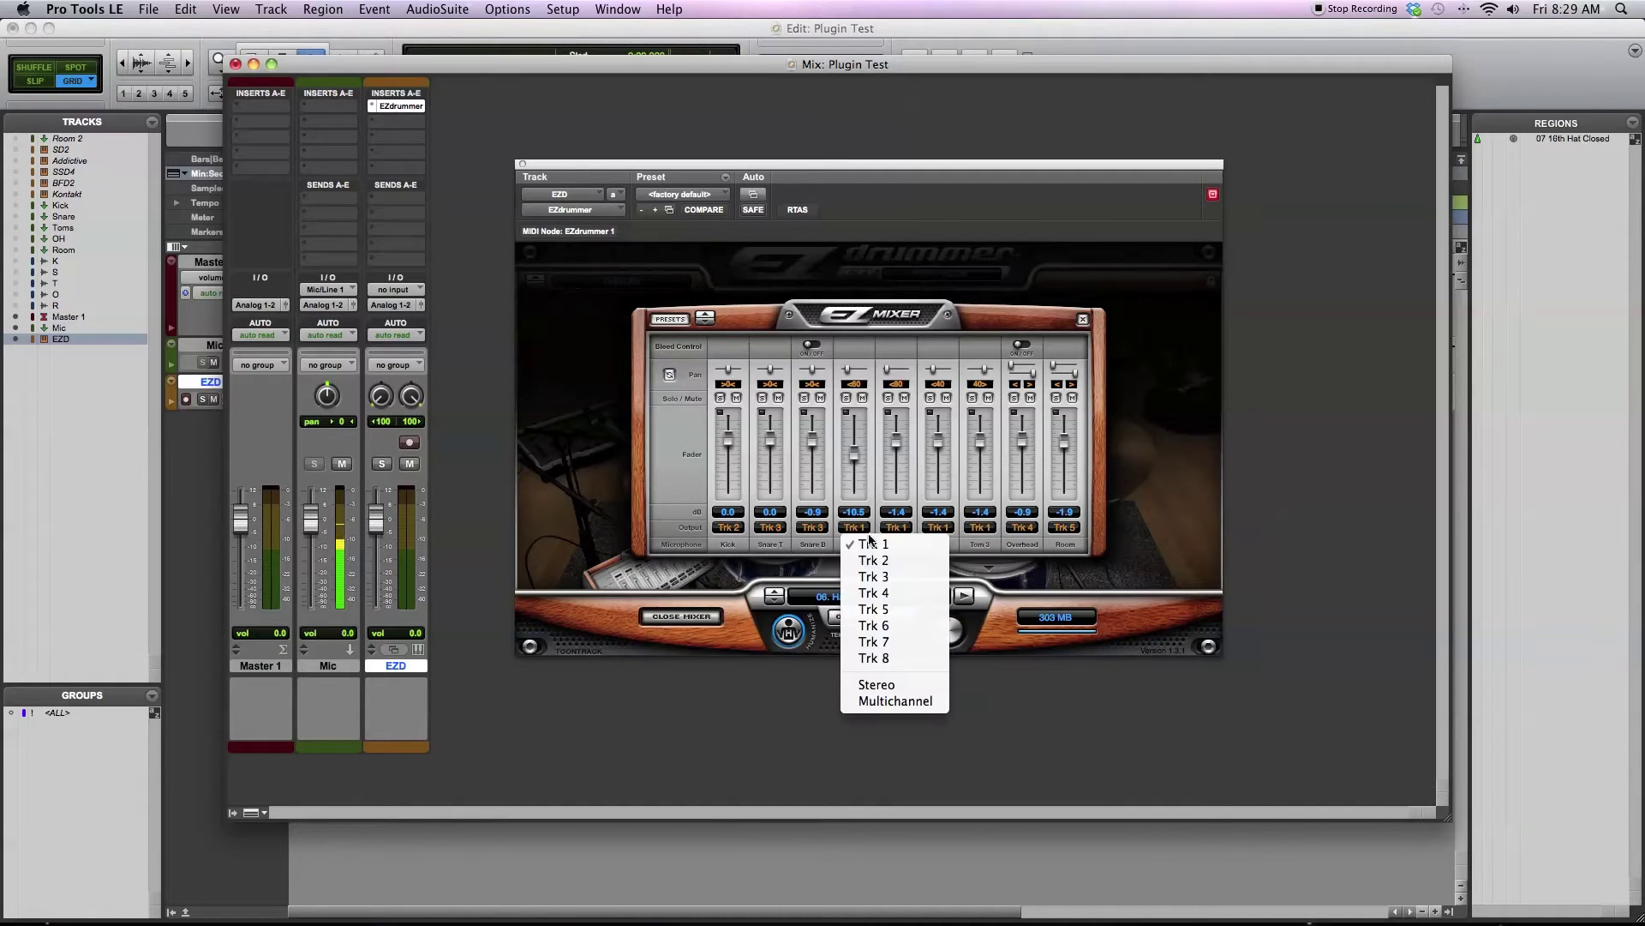
{"action": "left_click", "coordinate": [896, 593]}
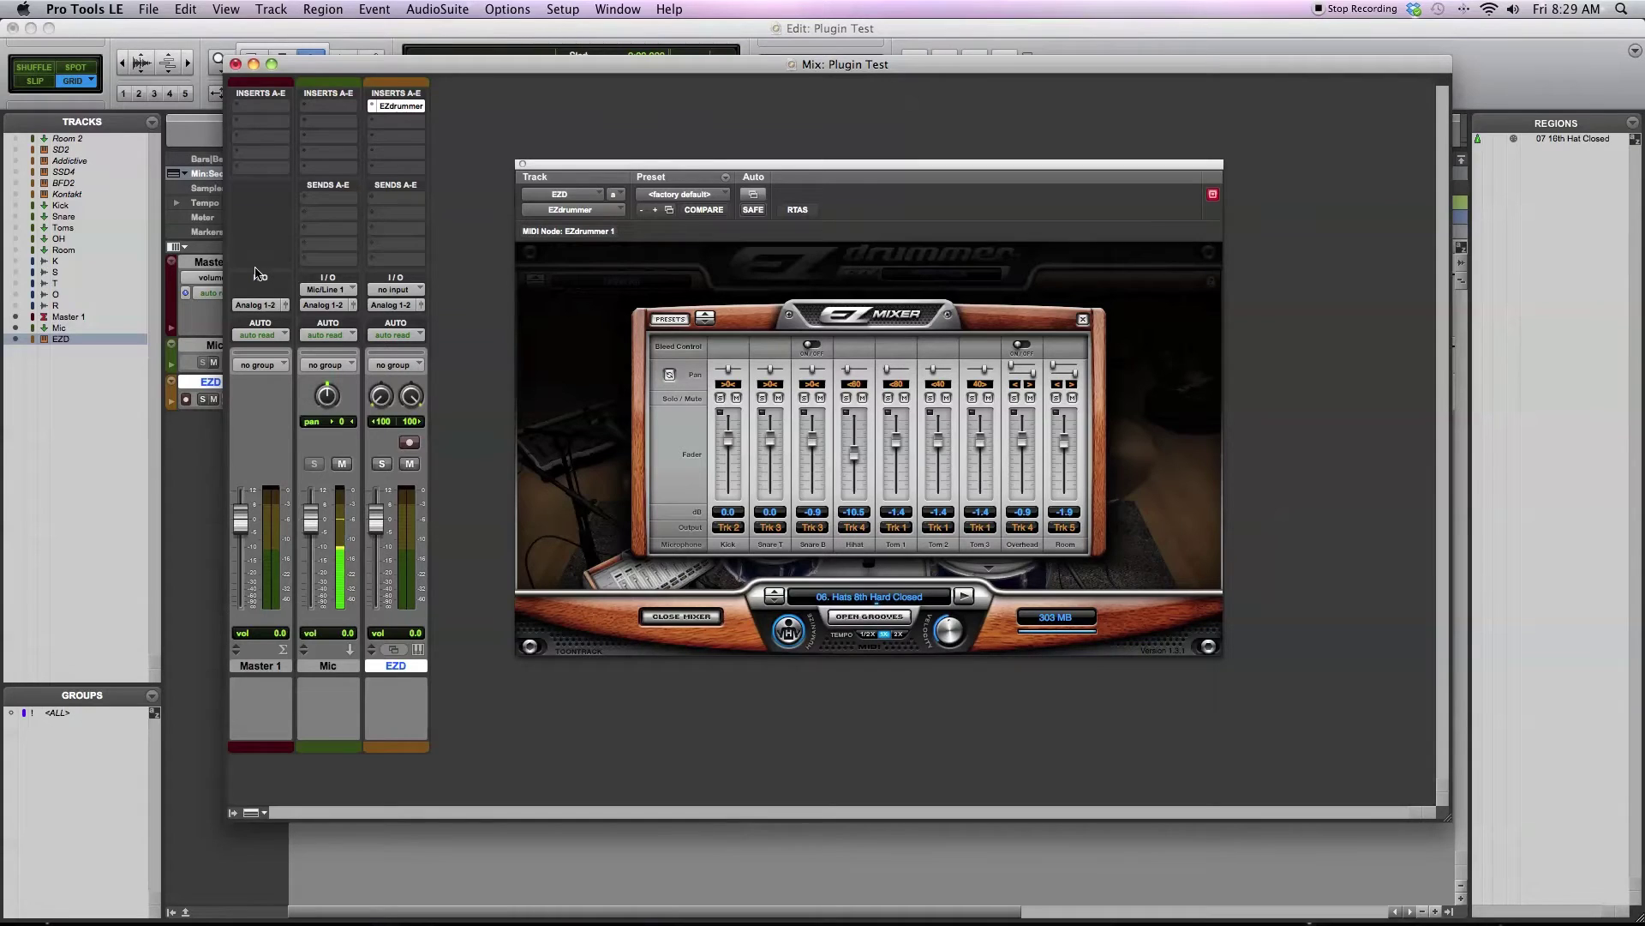
Step: Show the hidden Kick, Snare, Toms, OH and Room tracks in the Mix window and move the EZdrummer window off their strips
{"action": "left_click", "coordinate": [233, 813]}
{"action": "left_click", "coordinate": [280, 169]}
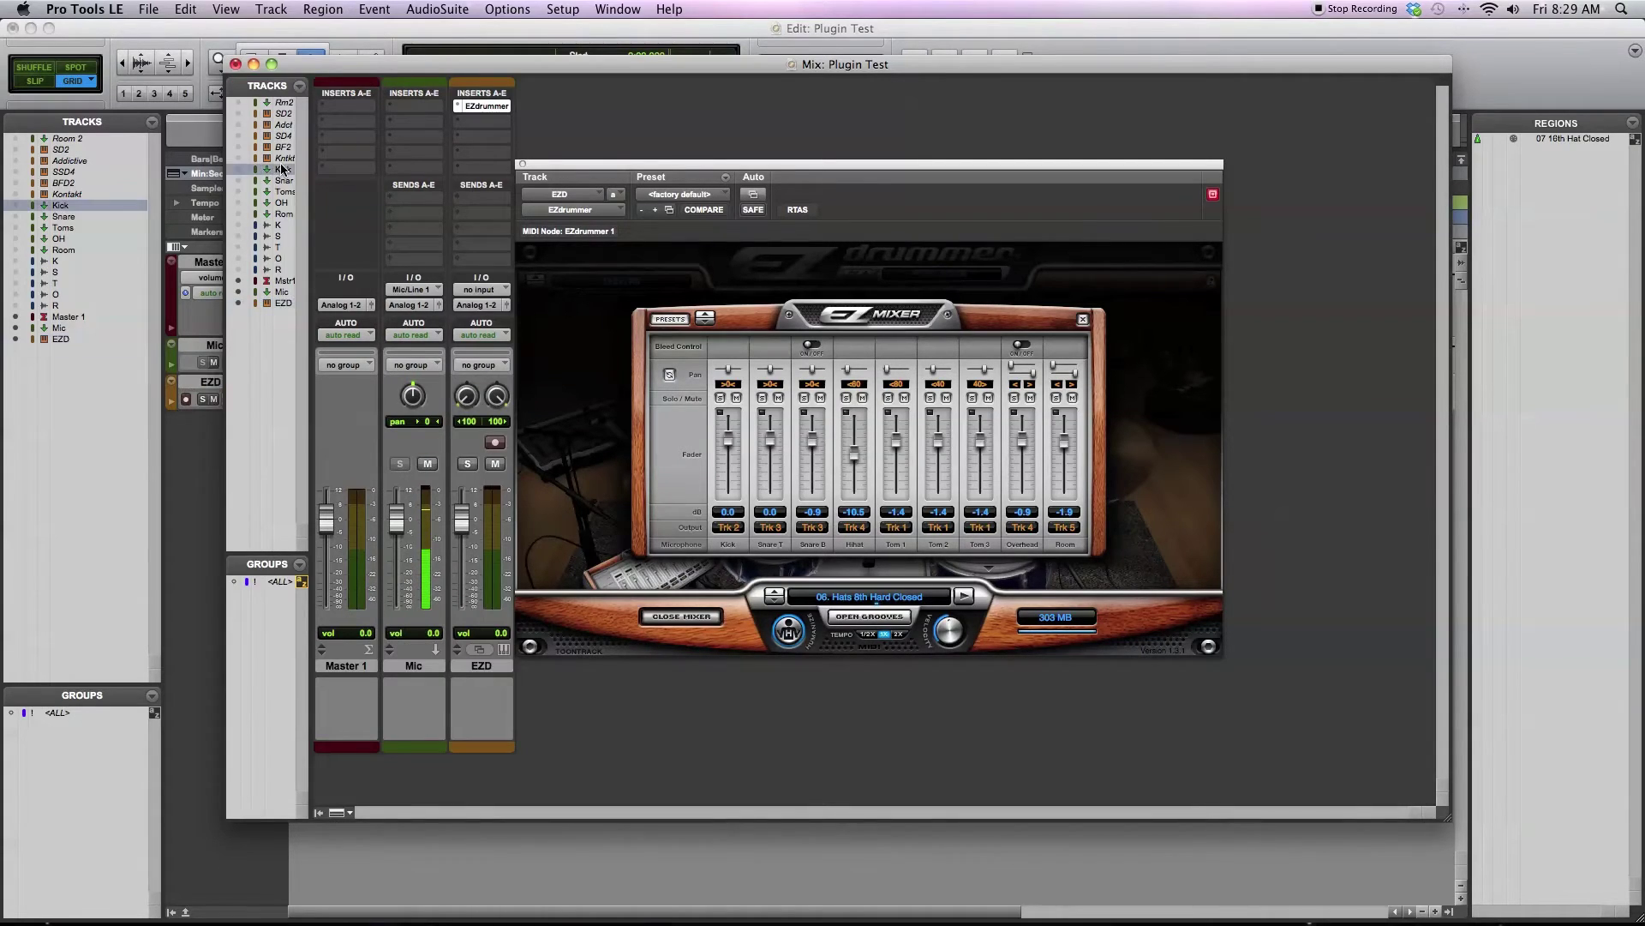
{"action": "left_click", "coordinate": [284, 214], "text": "shift"}
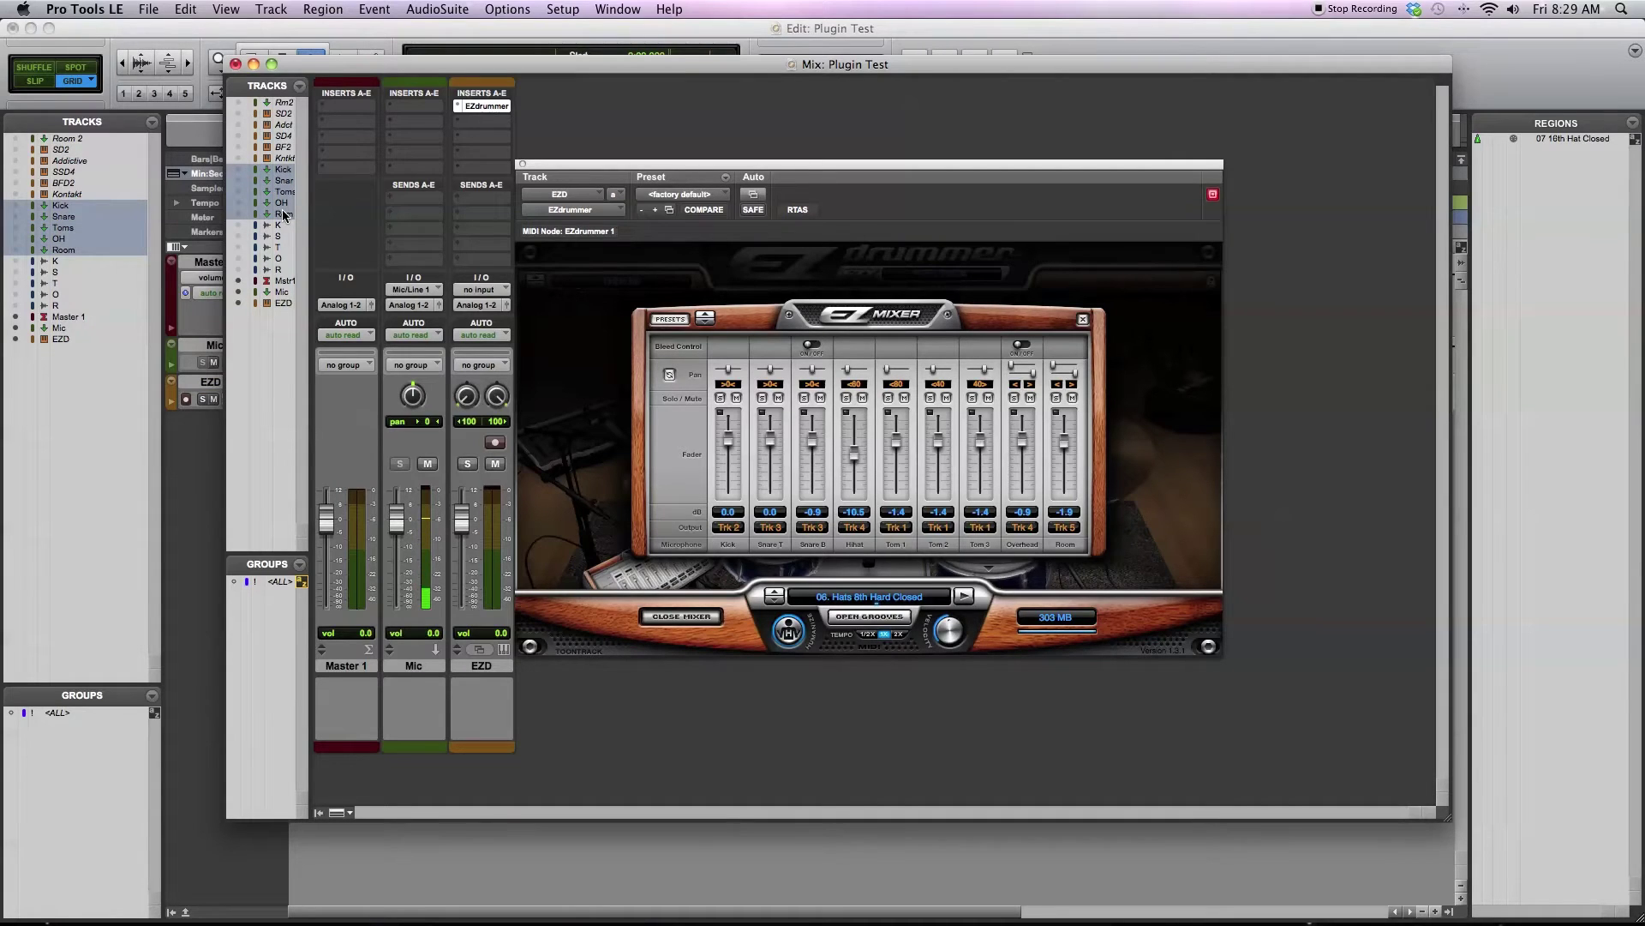
{"action": "right_click", "coordinate": [284, 214]}
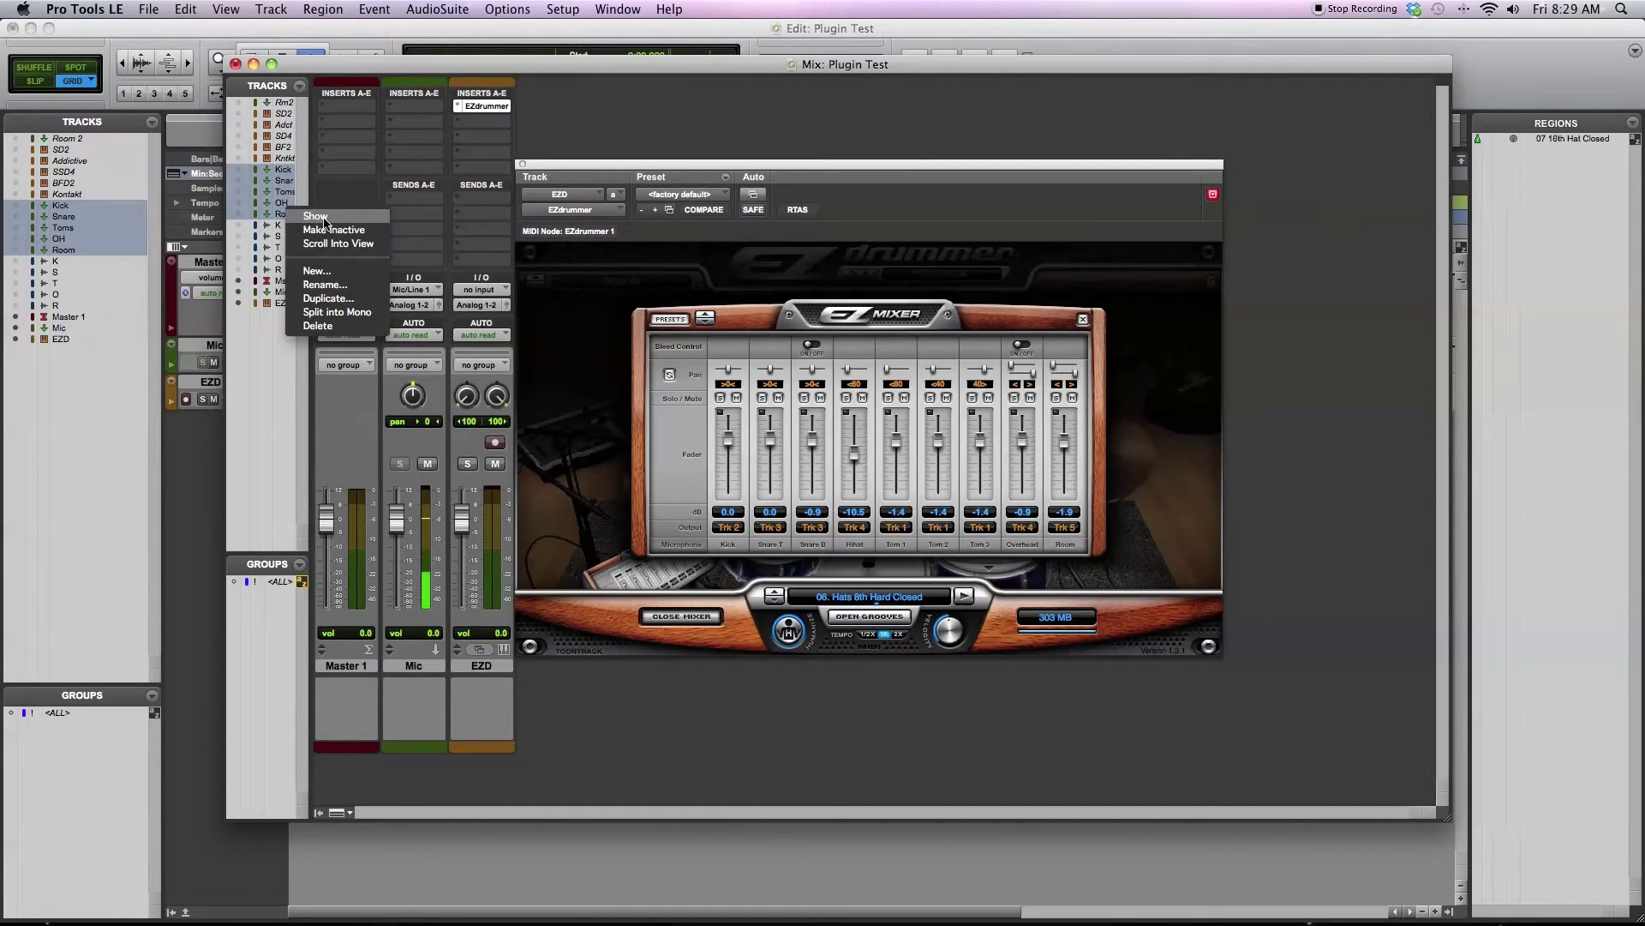
{"action": "left_click", "coordinate": [319, 217]}
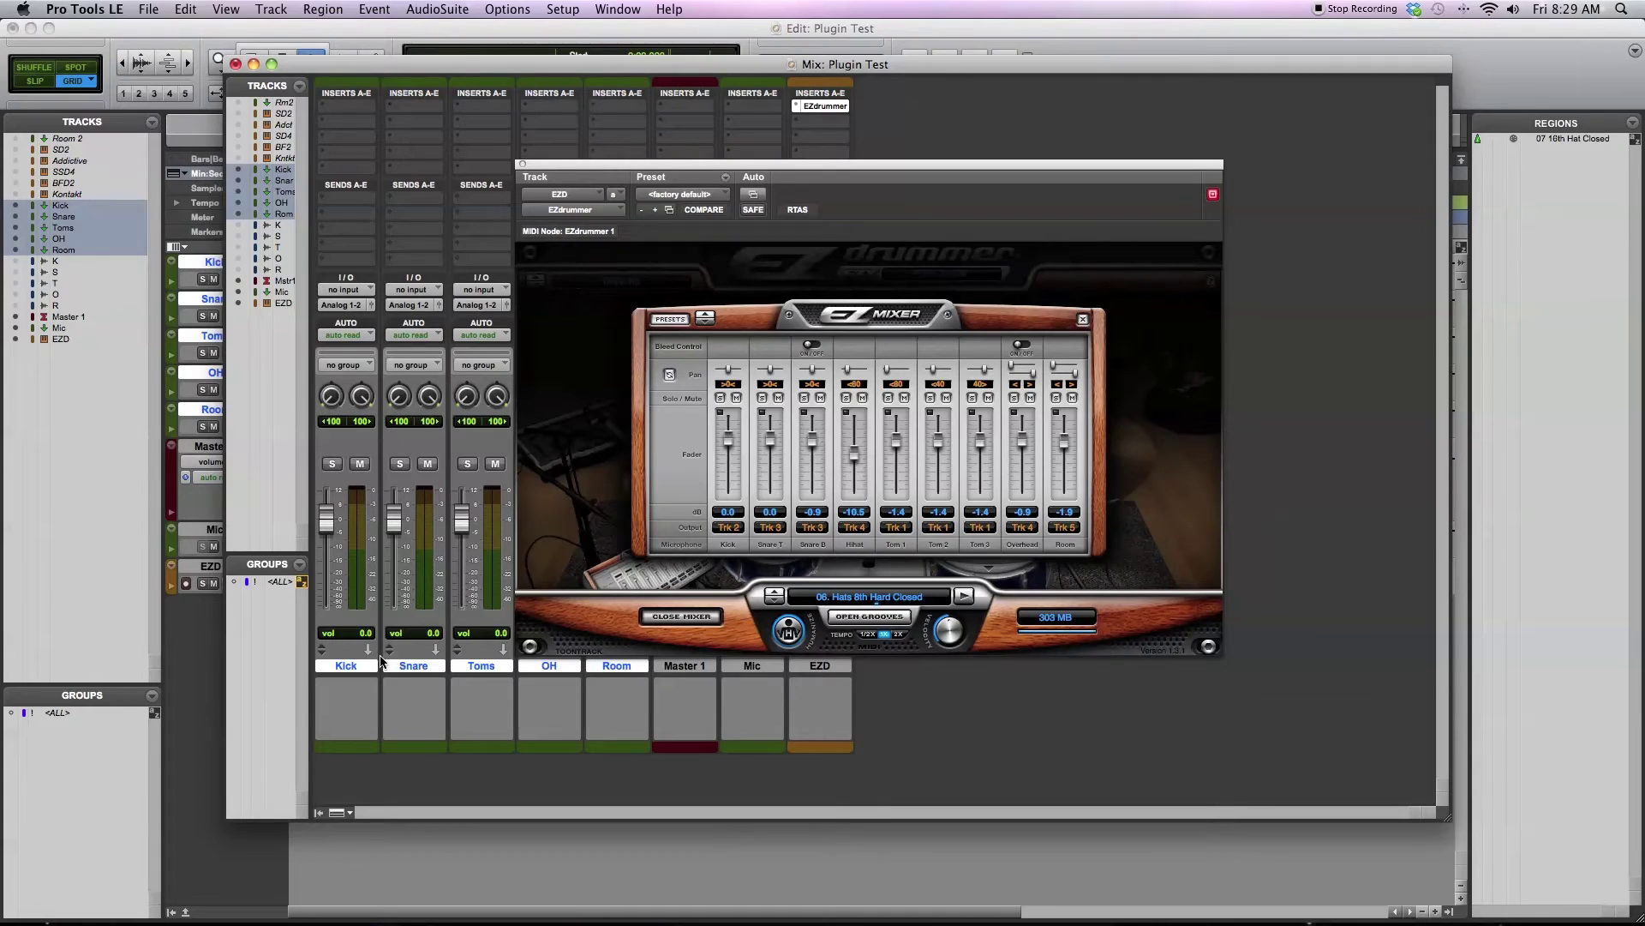
{"action": "left_click_drag", "start_coordinate": [750, 167], "coordinate": [904, 185]}
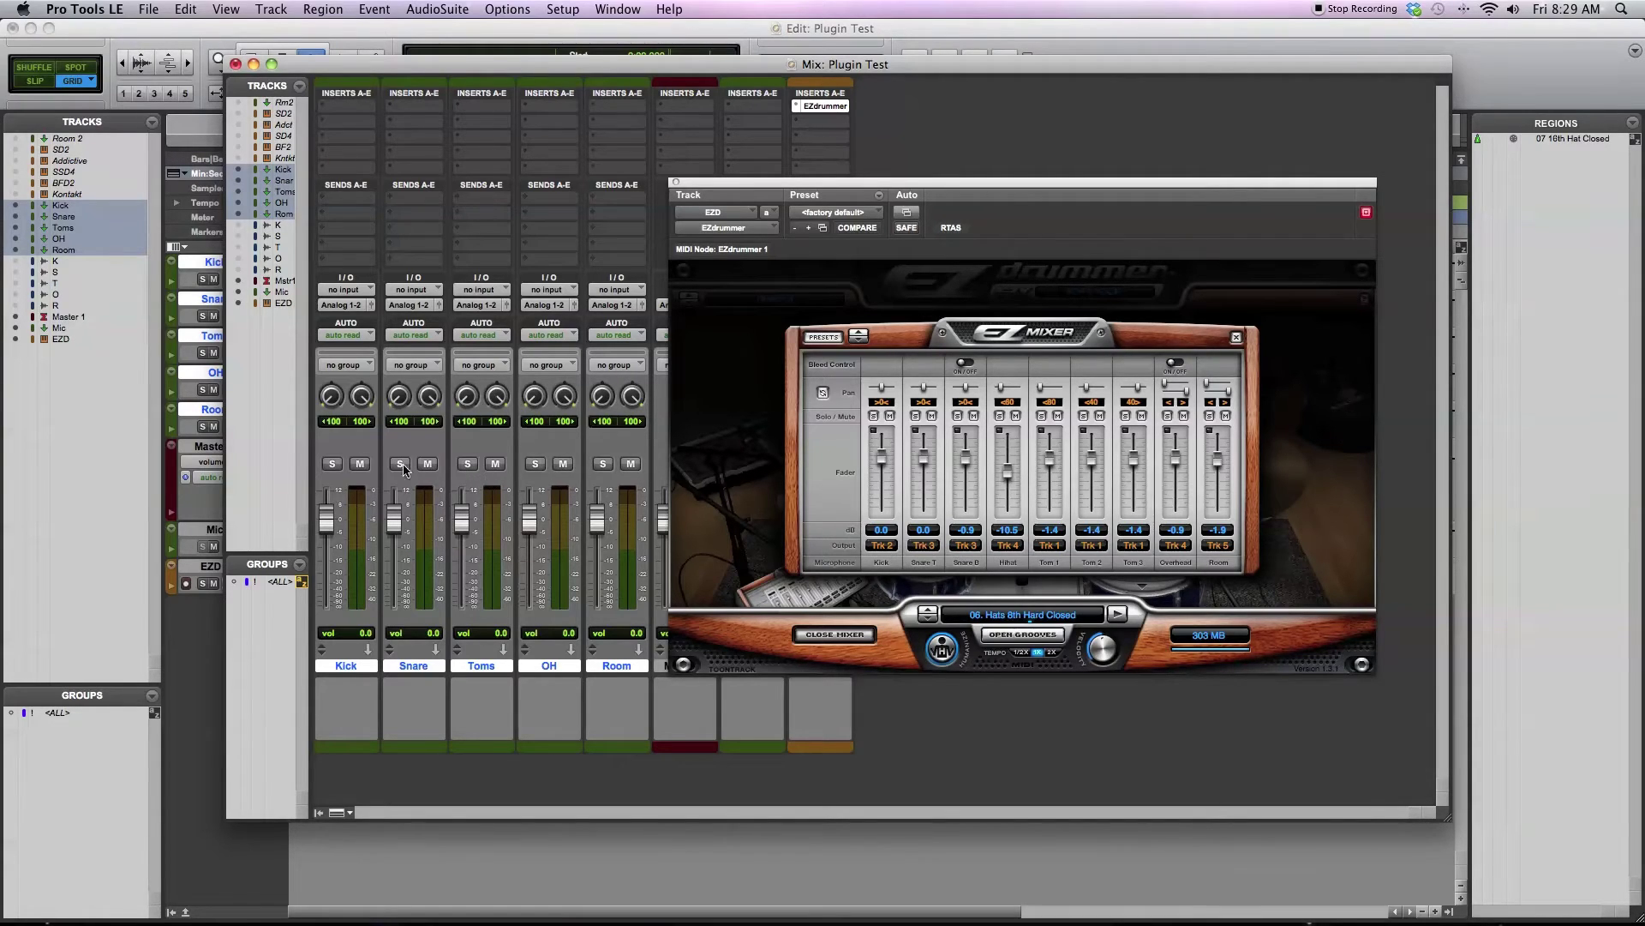
Step: Set the Kick track's input to EZdrummer's EZ2 output and the Snare track's input to EZ3
{"action": "left_click", "coordinate": [342, 291]}
{"action": "mouse_move", "coordinate": [367, 338]}
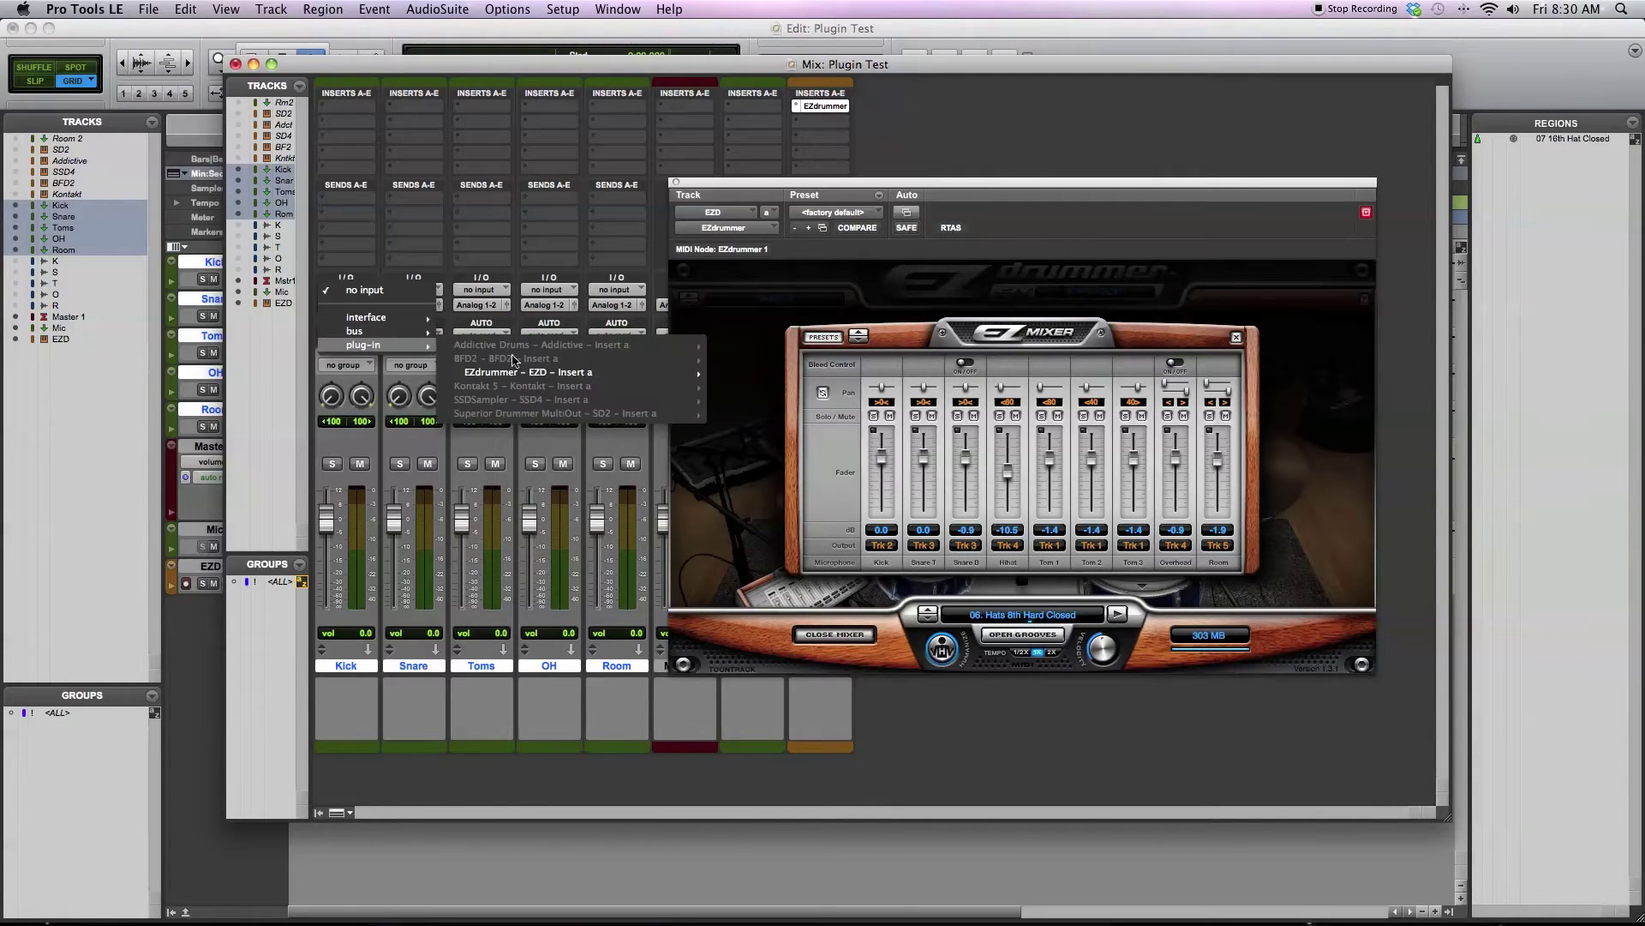
{"action": "mouse_move", "coordinate": [583, 372]}
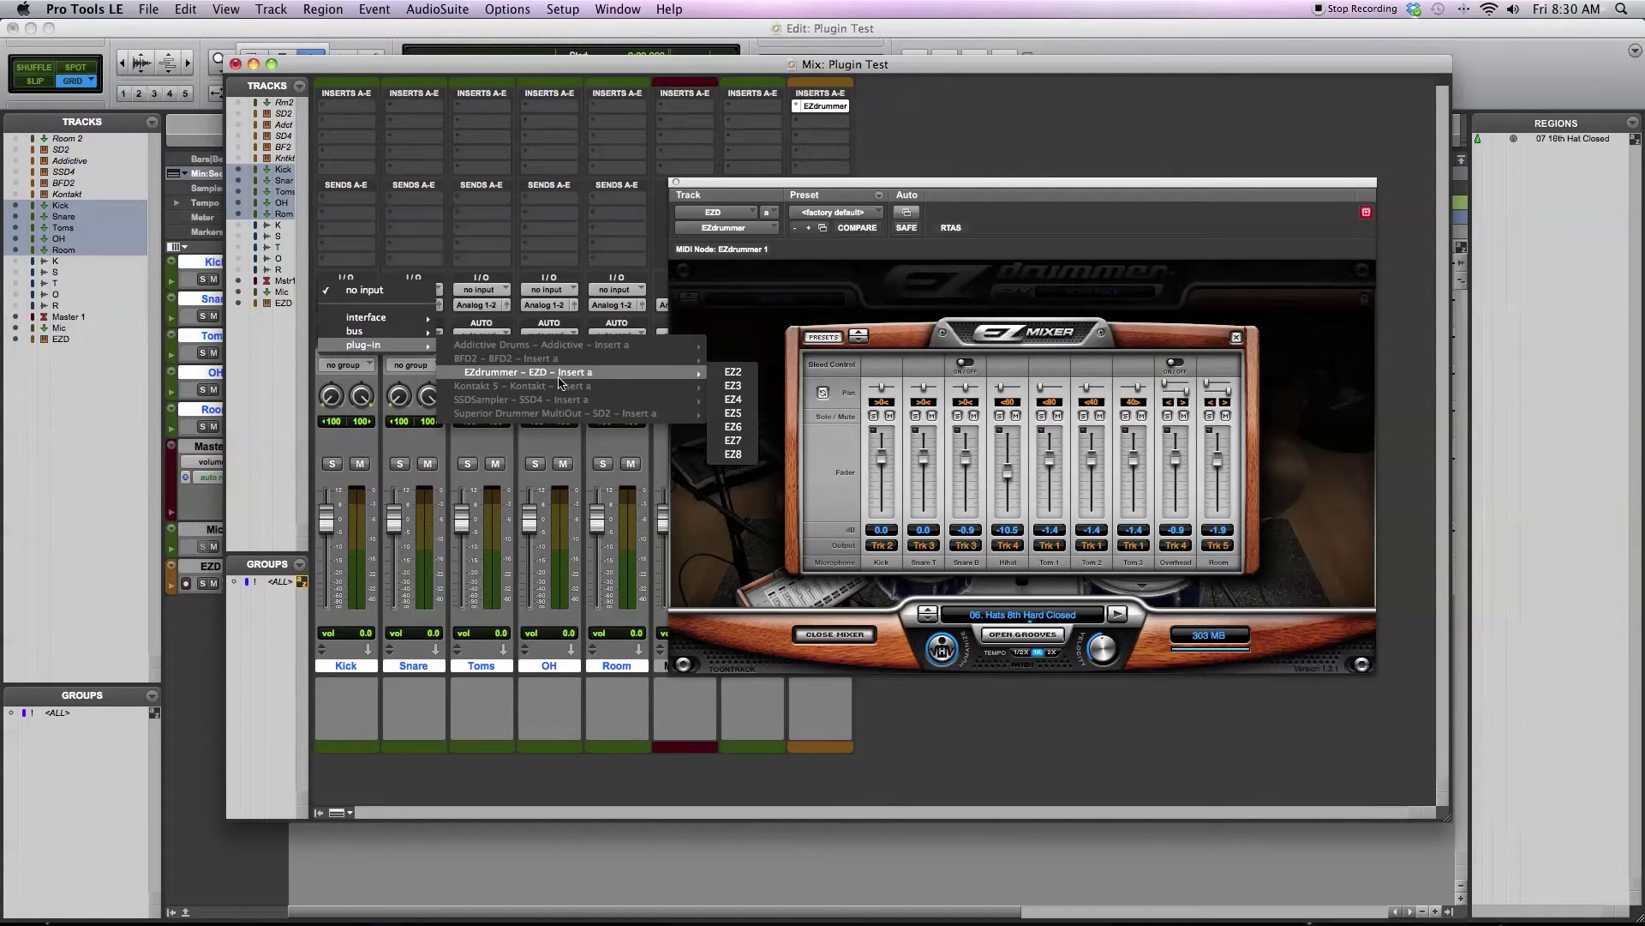
{"action": "left_click", "coordinate": [751, 378]}
{"action": "left_click", "coordinate": [410, 290]}
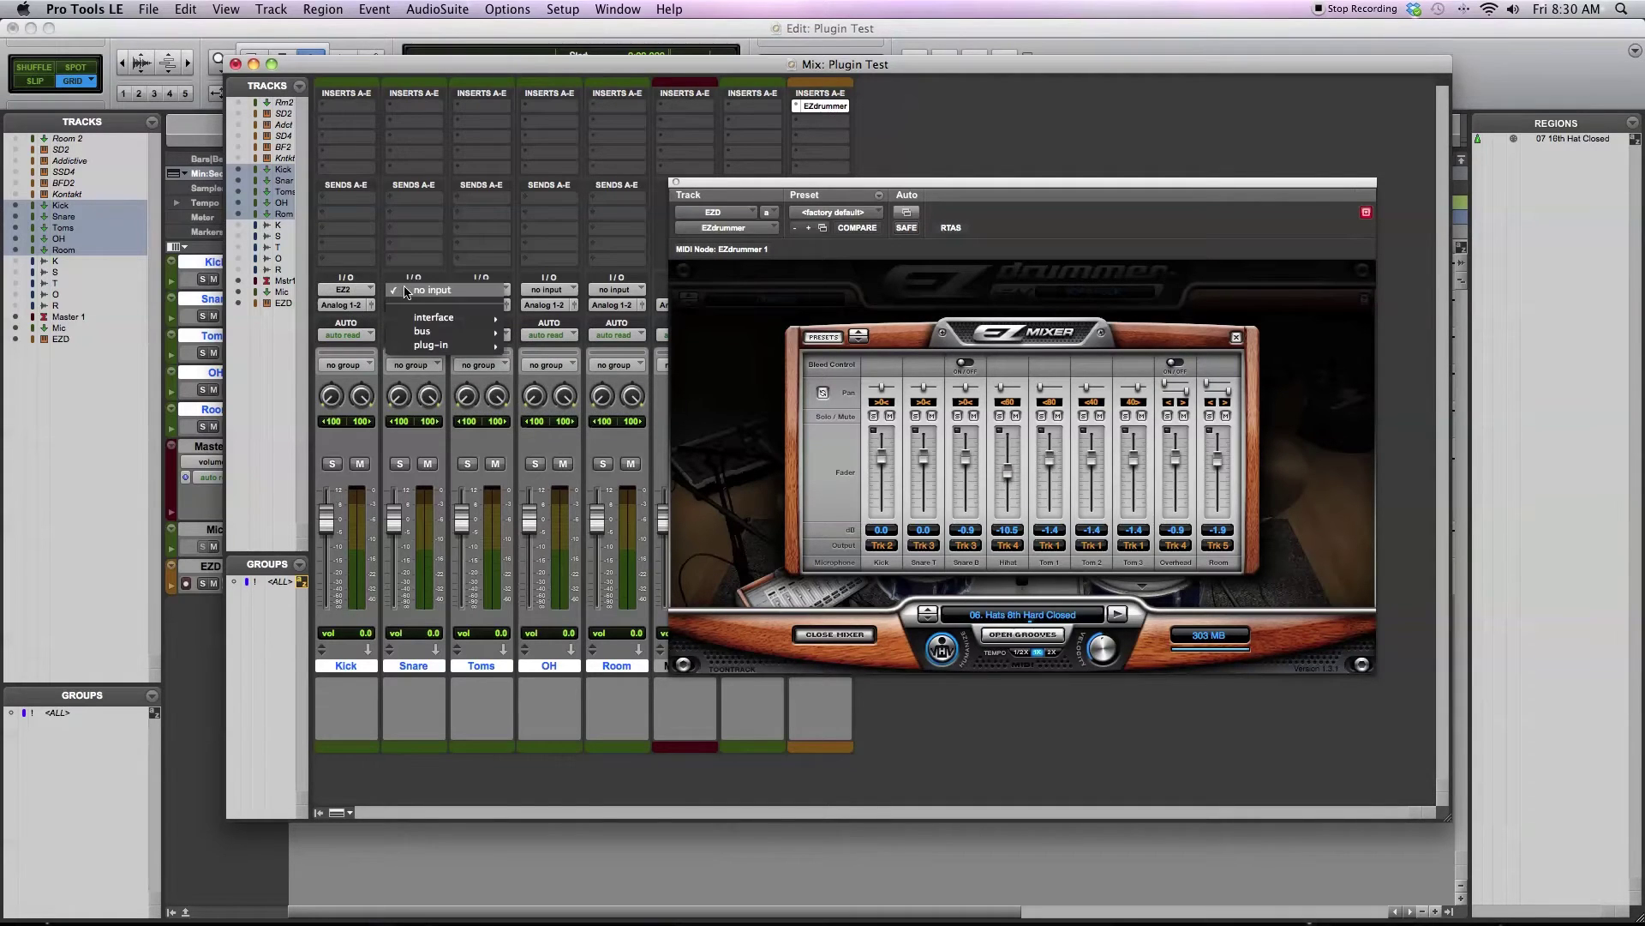
{"action": "mouse_move", "coordinate": [437, 346]}
{"action": "mouse_move", "coordinate": [621, 372]}
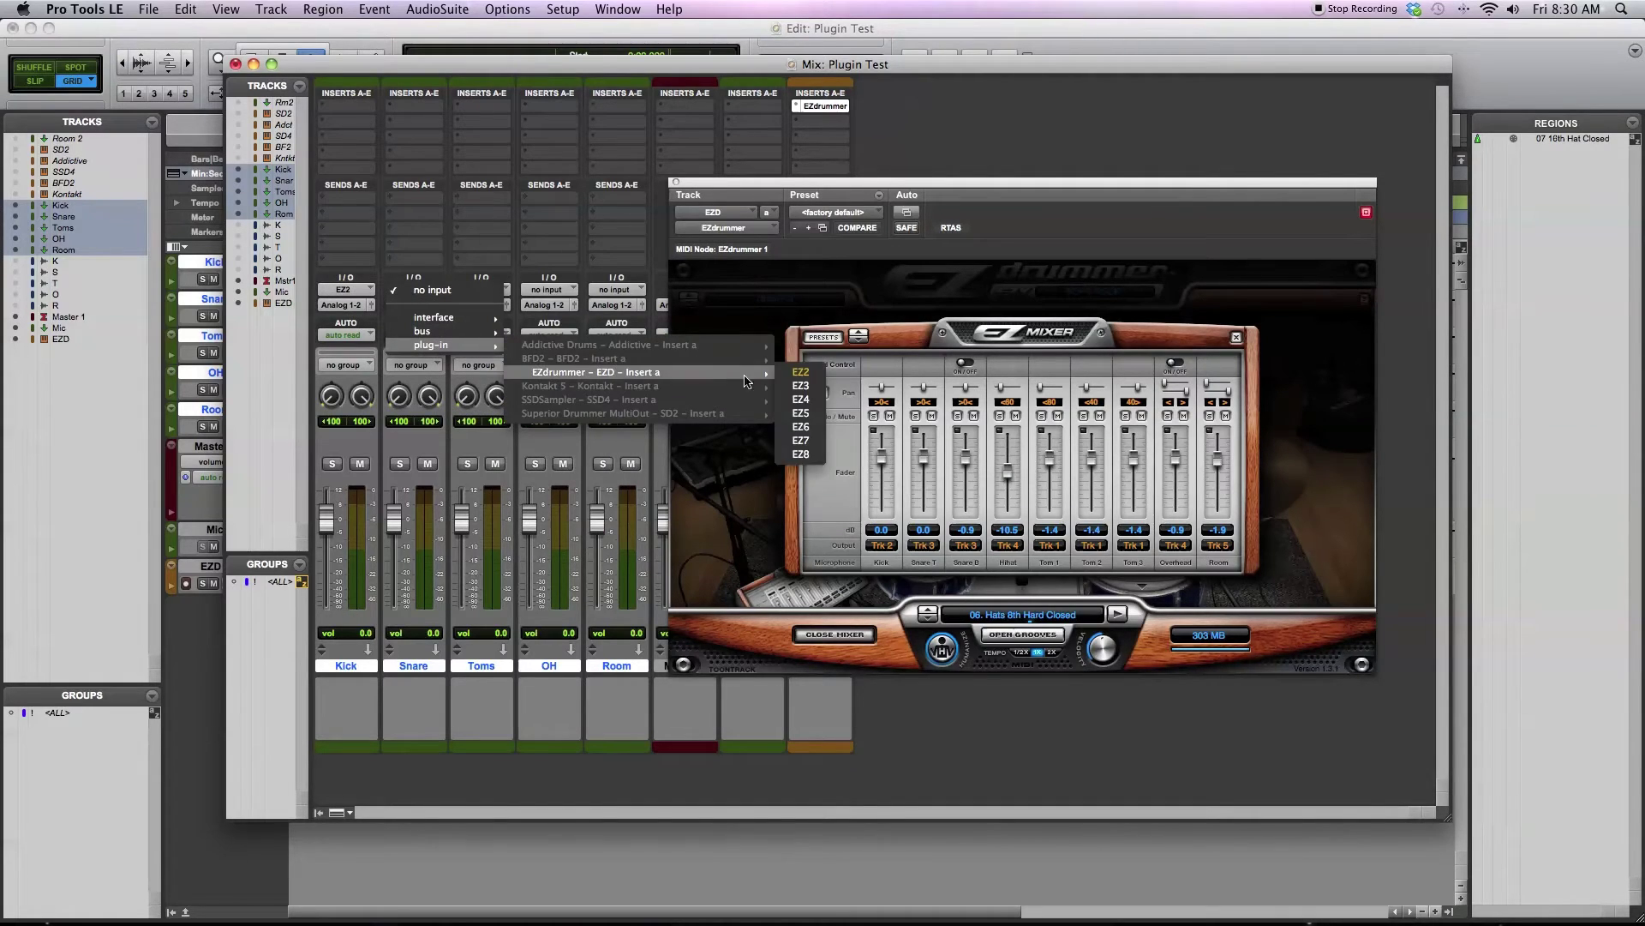
{"action": "left_click", "coordinate": [797, 386]}
Step: Set the OH track's input to EZdrummer's EZ4 output and the Room track's input to EZ5
{"action": "left_click", "coordinate": [545, 291]}
{"action": "mouse_move", "coordinate": [586, 345]}
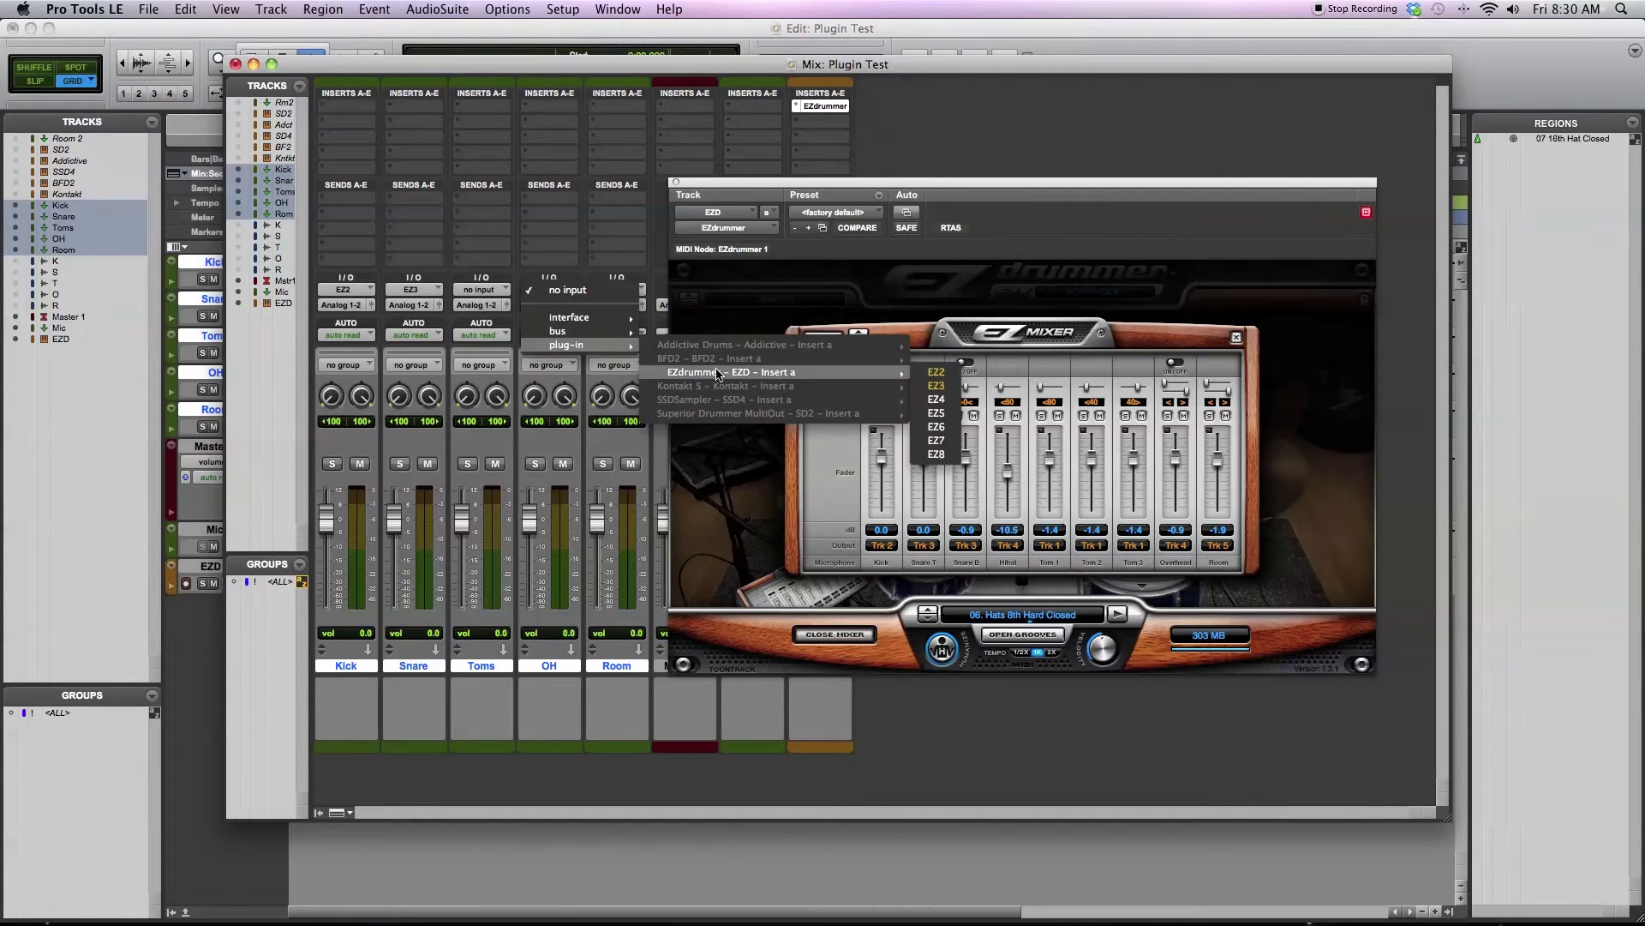
{"action": "mouse_move", "coordinate": [737, 371]}
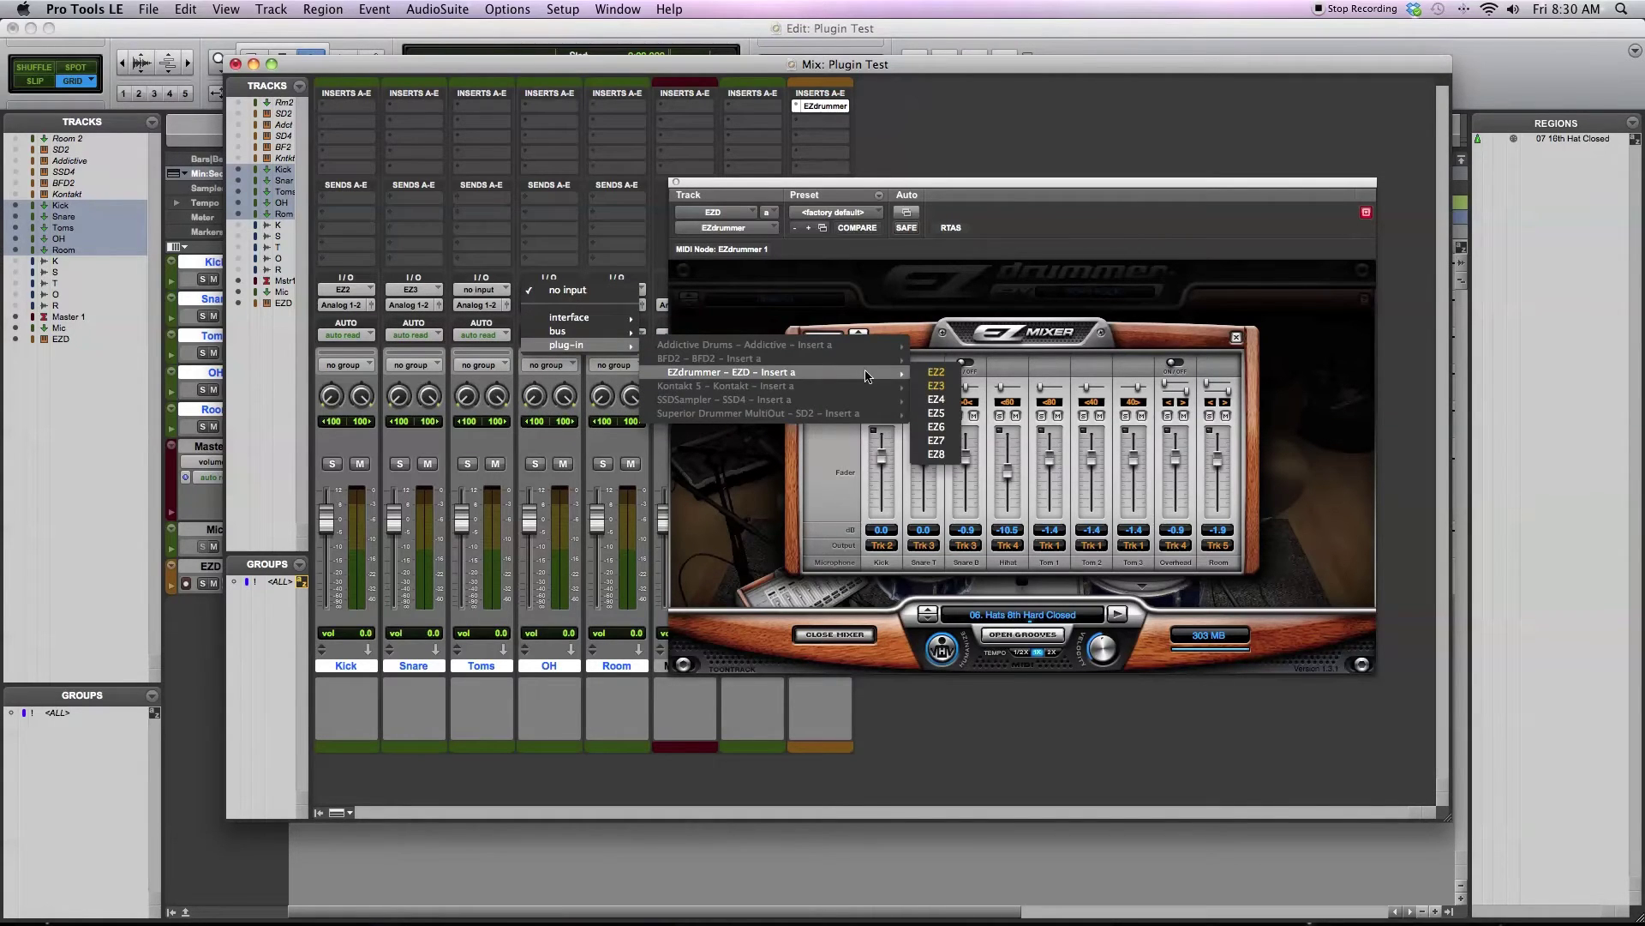
{"action": "left_click", "coordinate": [926, 400]}
{"action": "left_click", "coordinate": [626, 290]}
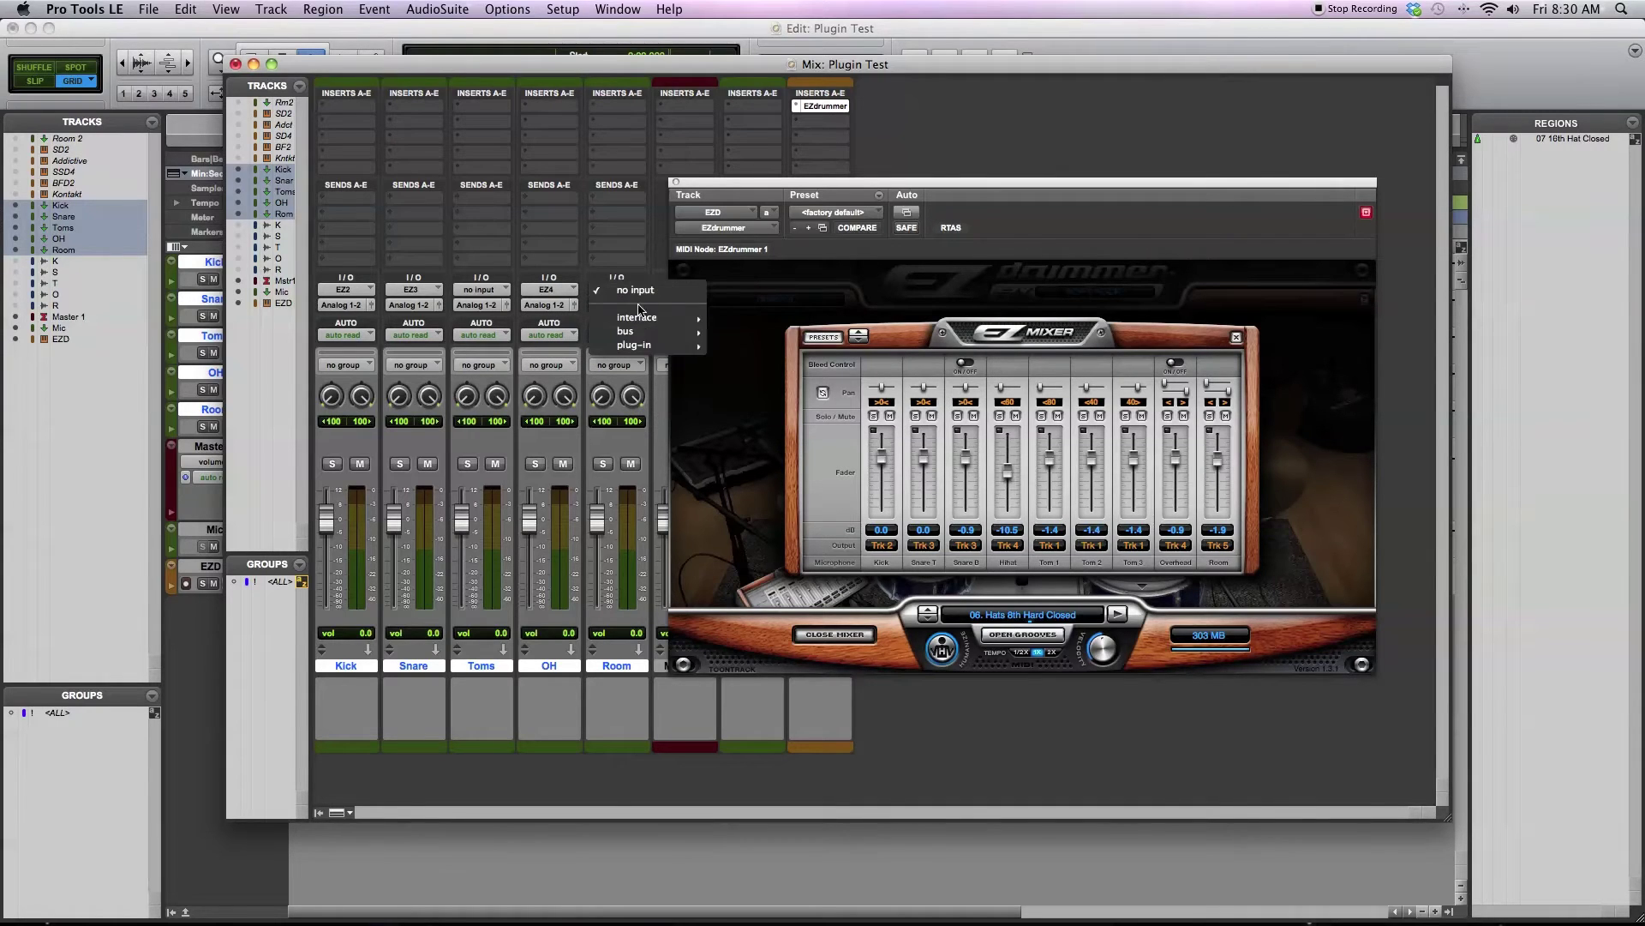
{"action": "mouse_move", "coordinate": [640, 347]}
{"action": "mouse_move", "coordinate": [790, 374]}
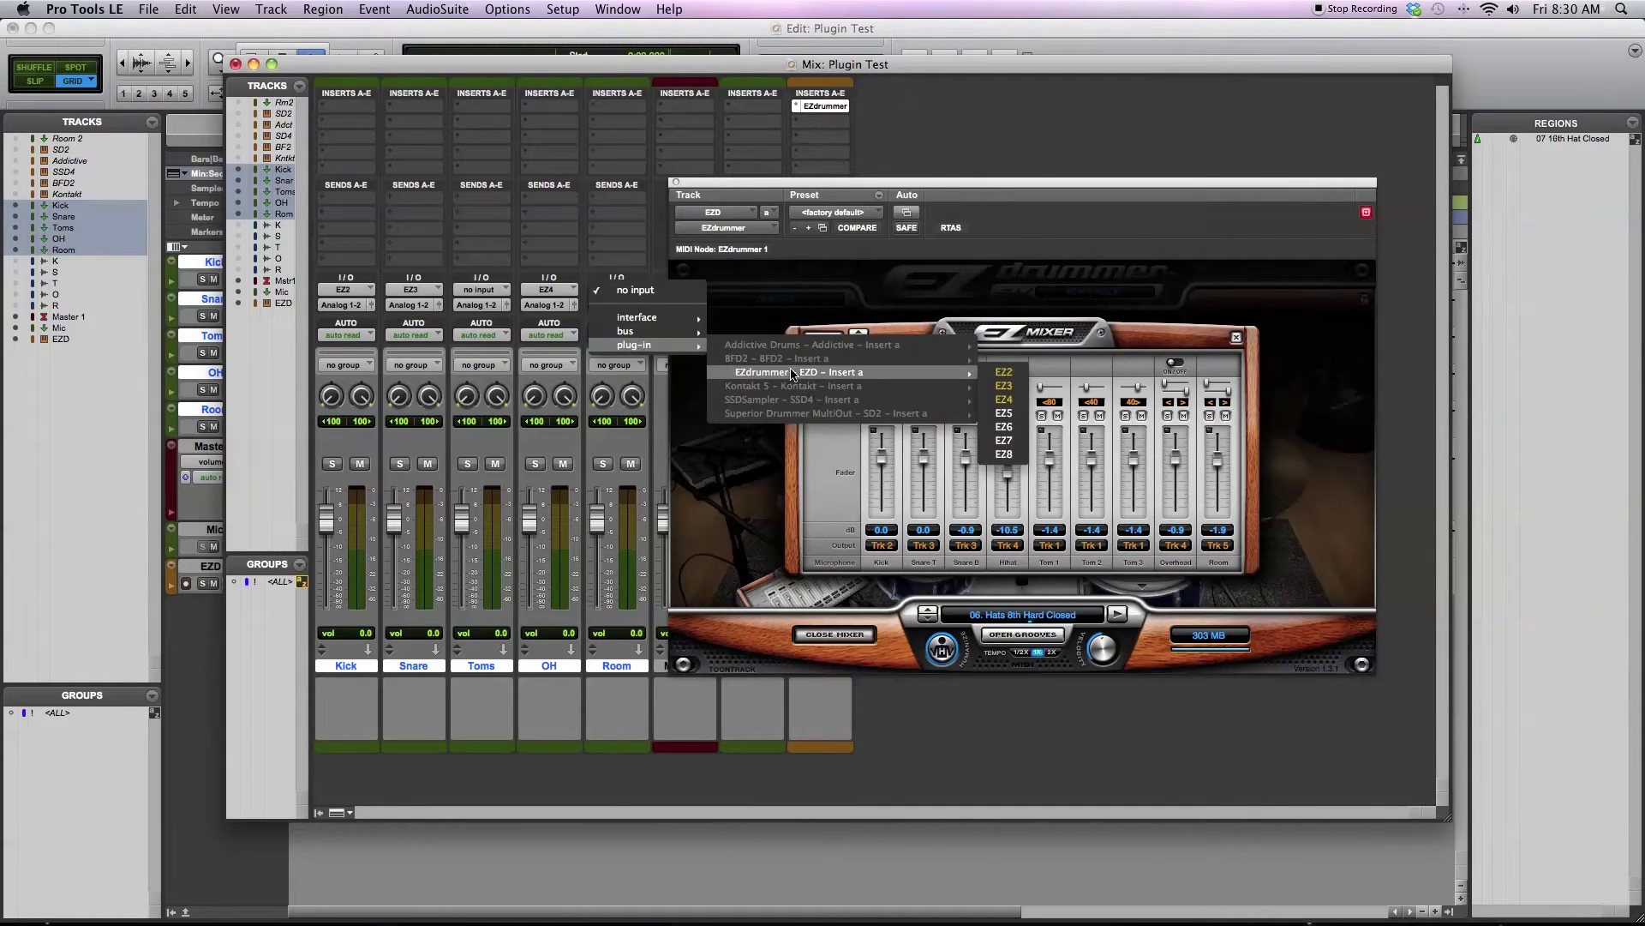
{"action": "left_click", "coordinate": [1005, 414]}
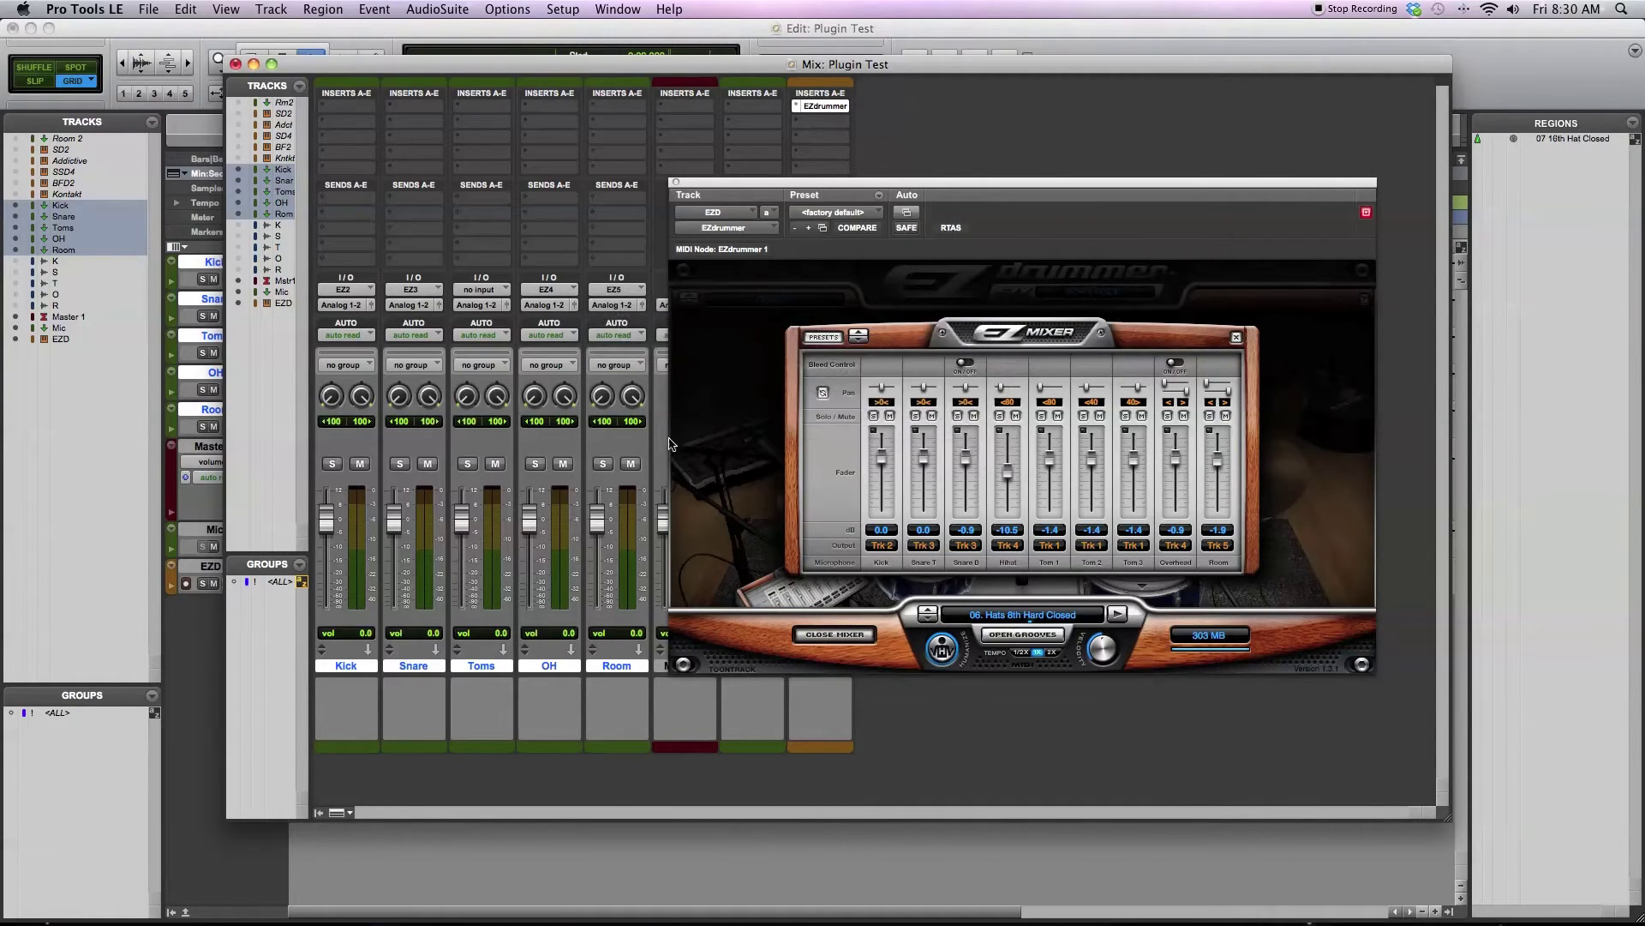
Step: Play EZdrummer's groove with its window clear of the strips, briefly solo the Kick track, and stop the groove
{"action": "left_click", "coordinate": [1117, 614]}
{"action": "left_click_drag", "start_coordinate": [1066, 182], "coordinate": [1264, 144]}
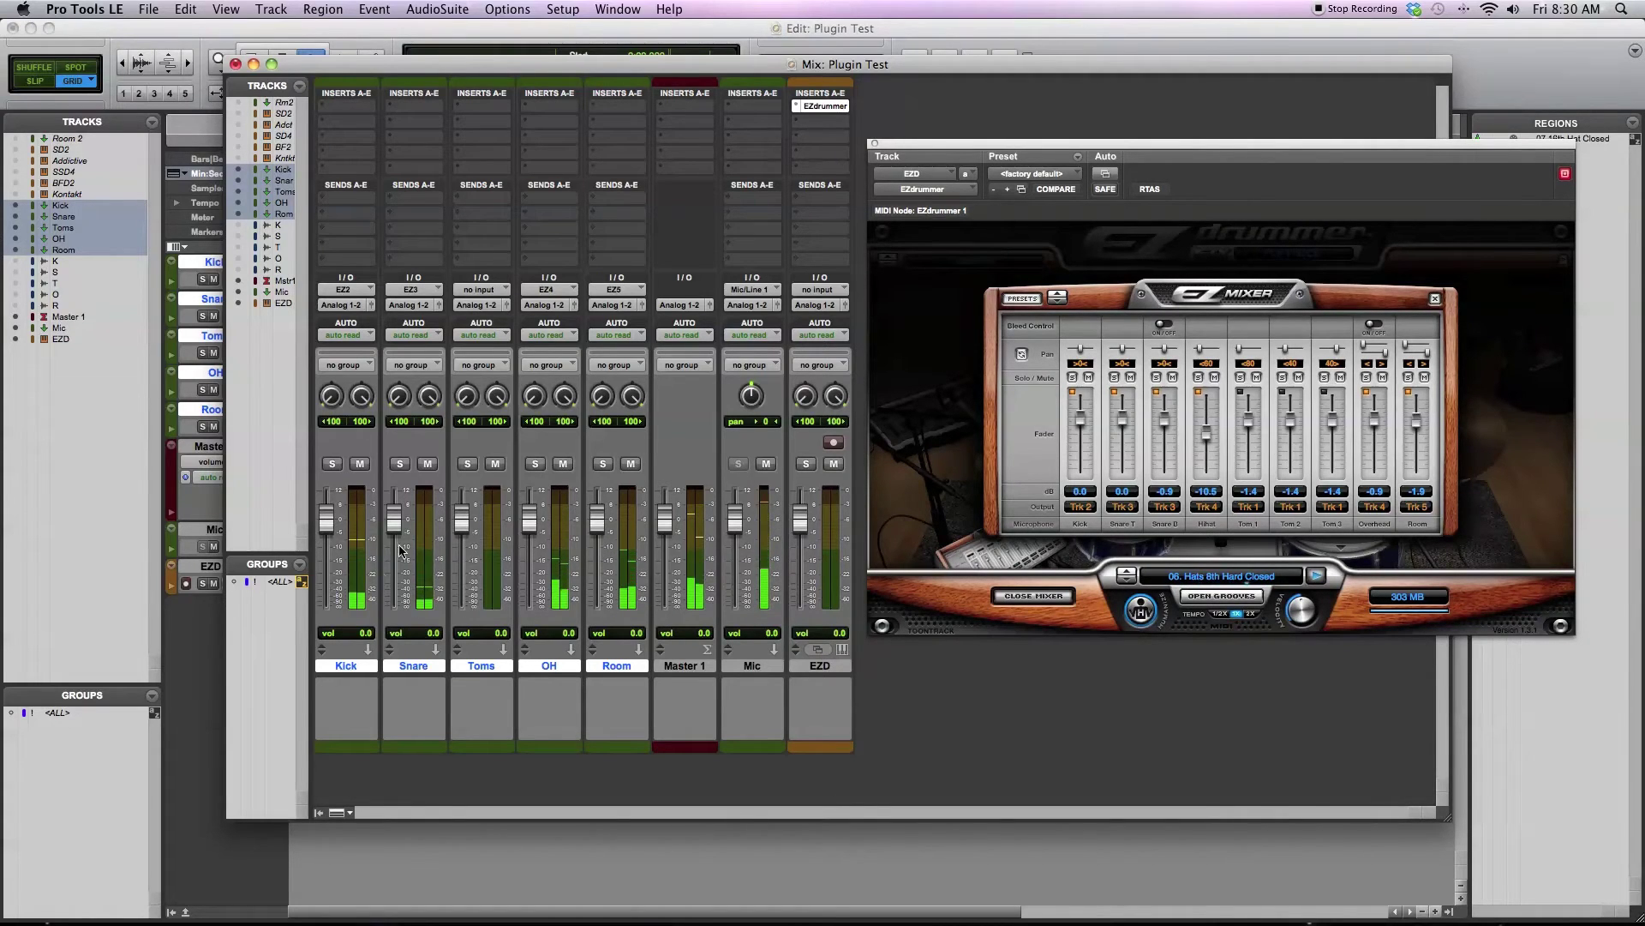
{"action": "left_click", "coordinate": [332, 463]}
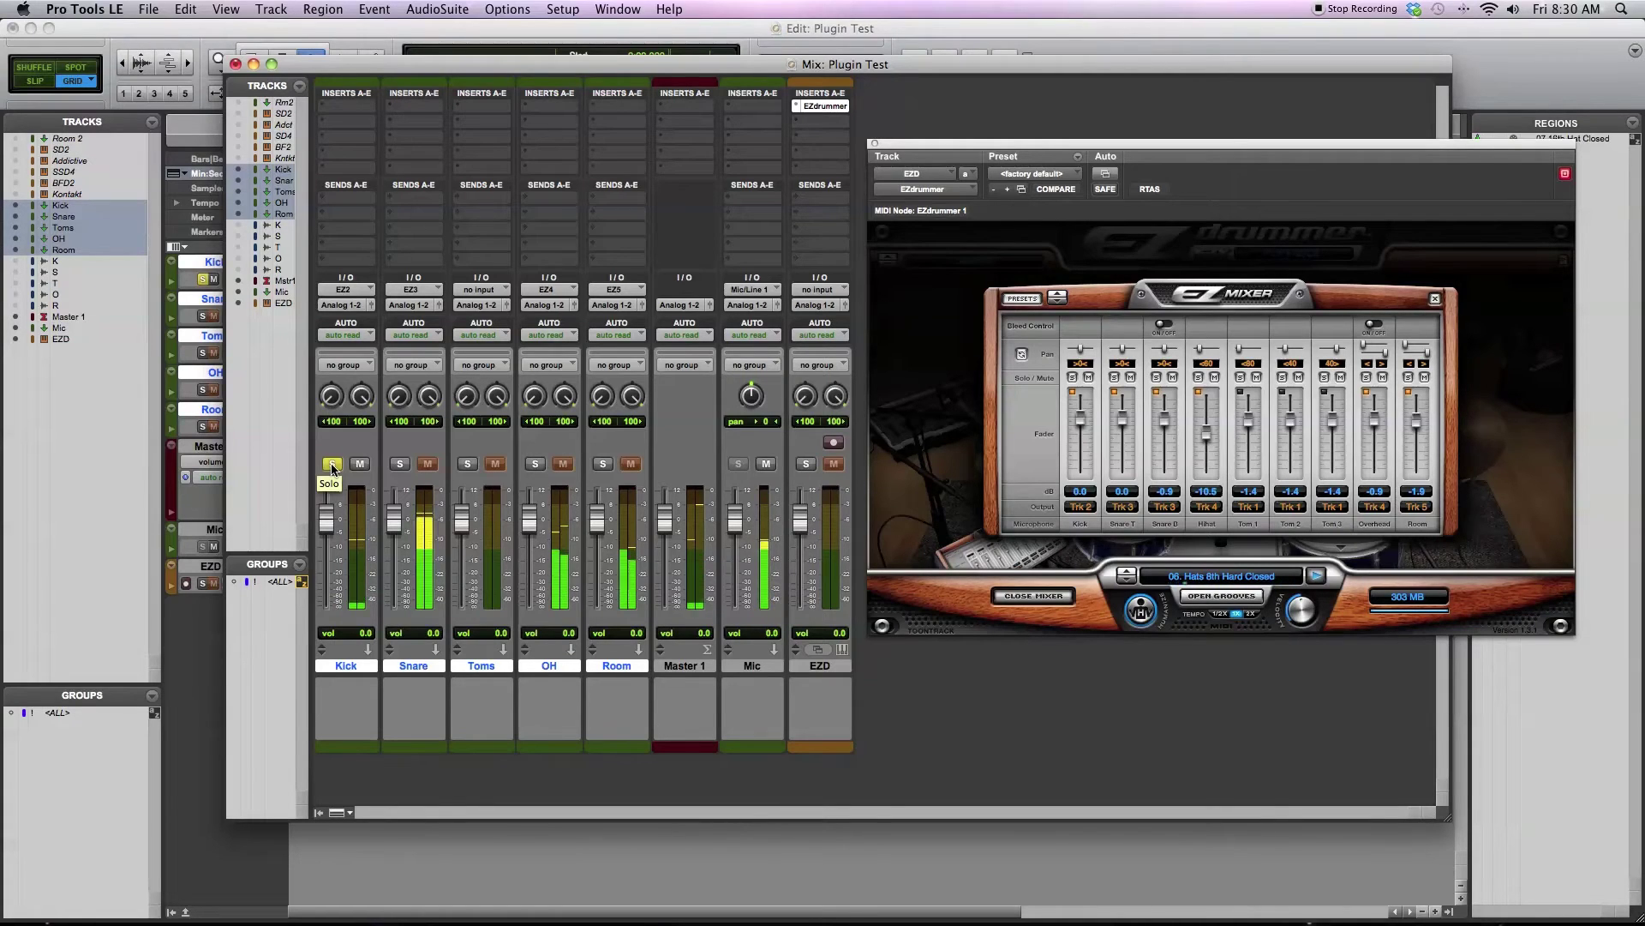
{"action": "left_click", "coordinate": [332, 463]}
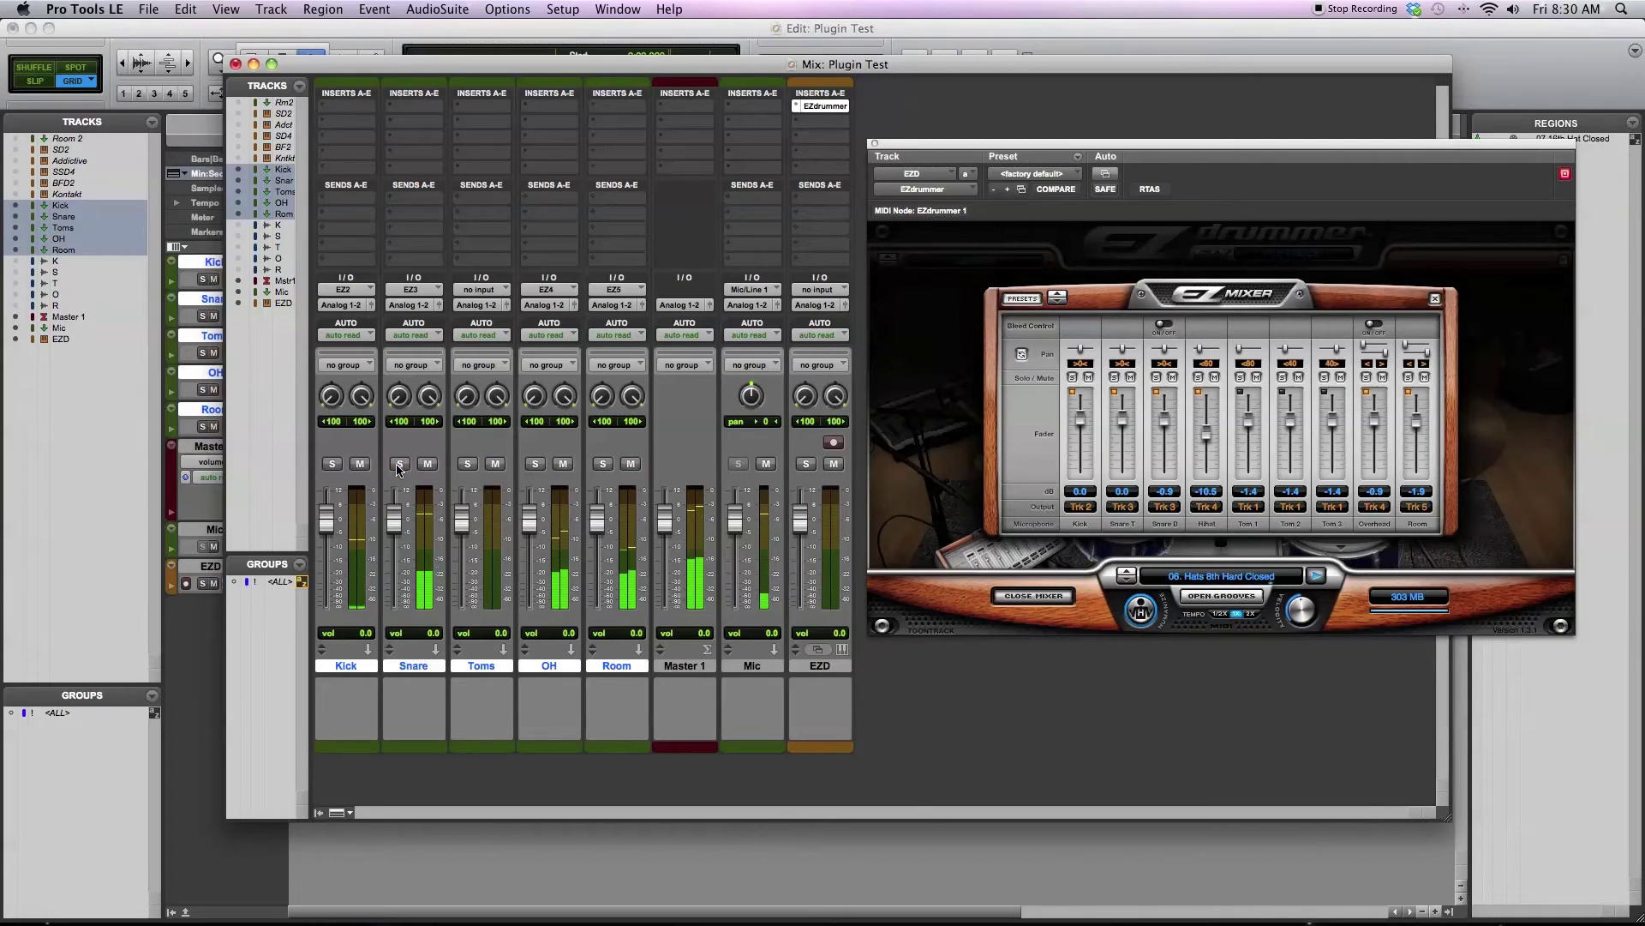
{"action": "left_click", "coordinate": [1316, 575]}
{"action": "left_click", "coordinate": [459, 105]}
{"action": "mouse_move", "coordinate": [487, 135]}
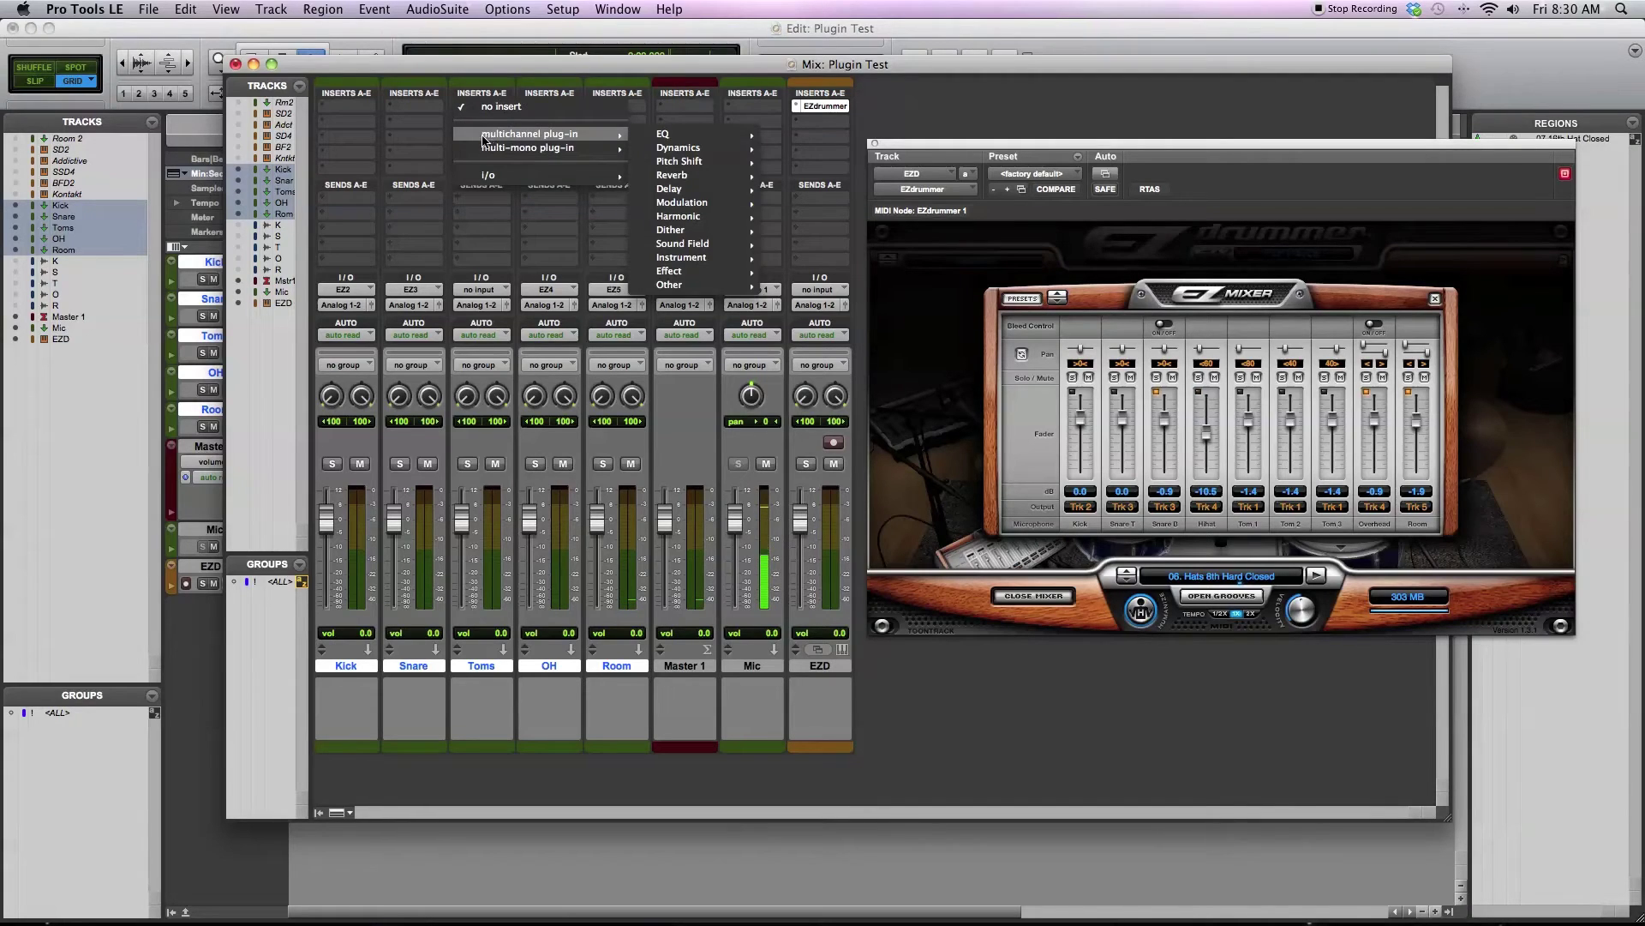
{"action": "left_click", "coordinate": [366, 159]}
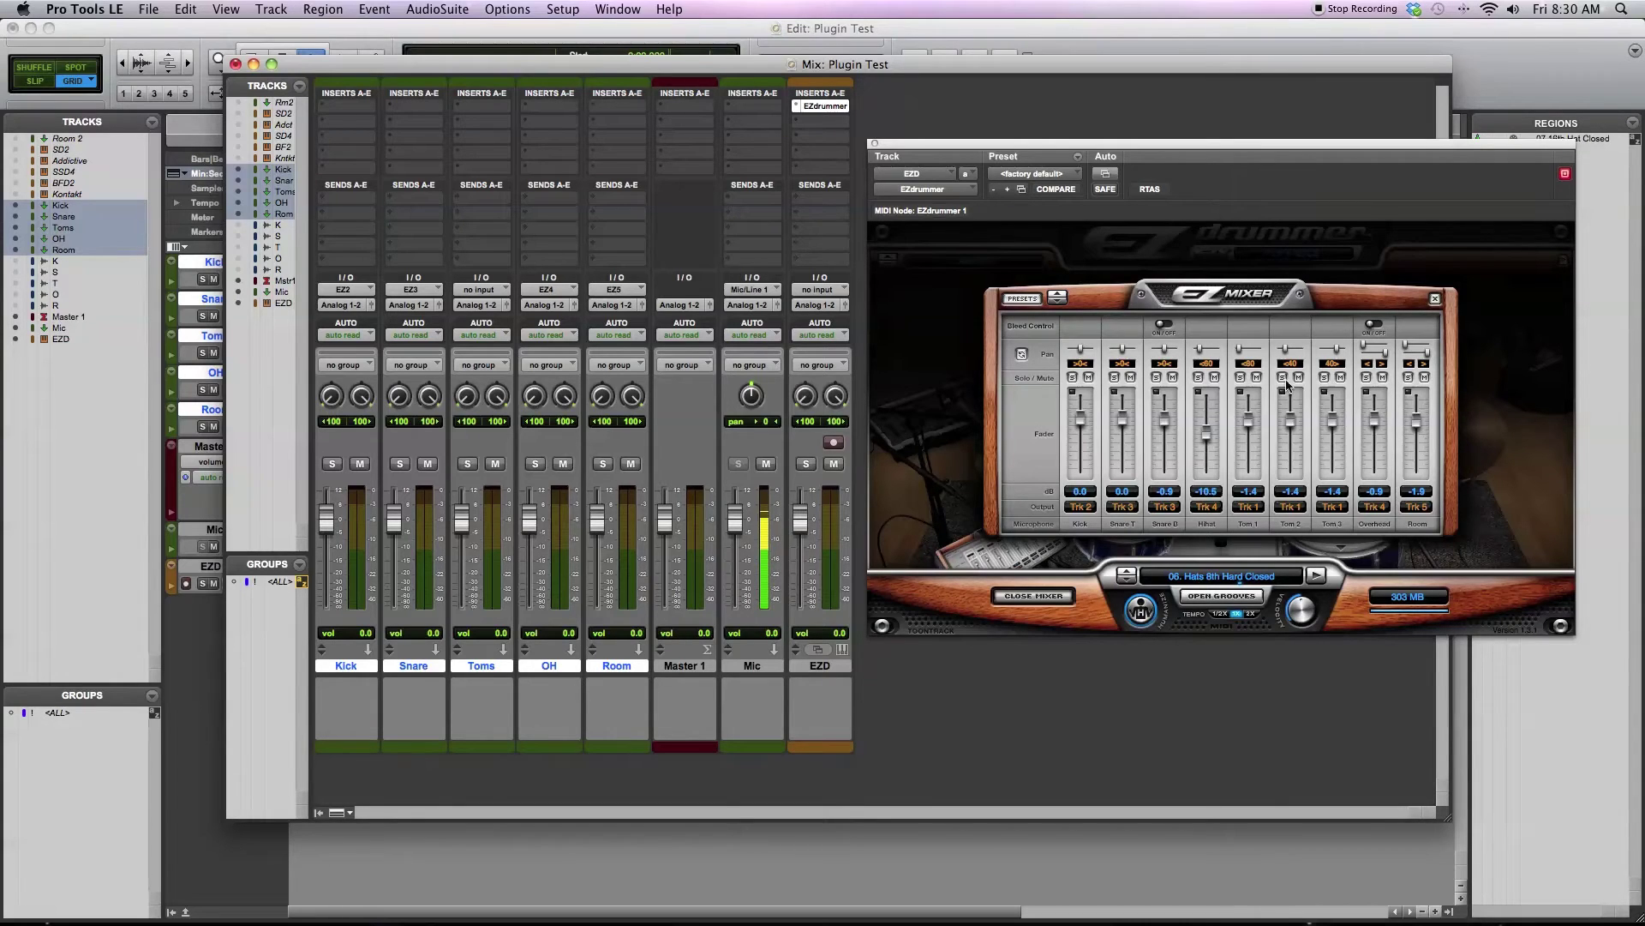
Step: Close the EZdrummer window and make the selected Kick, Snare, Toms, OH and Room tracks inactive
{"action": "left_click", "coordinate": [876, 142]}
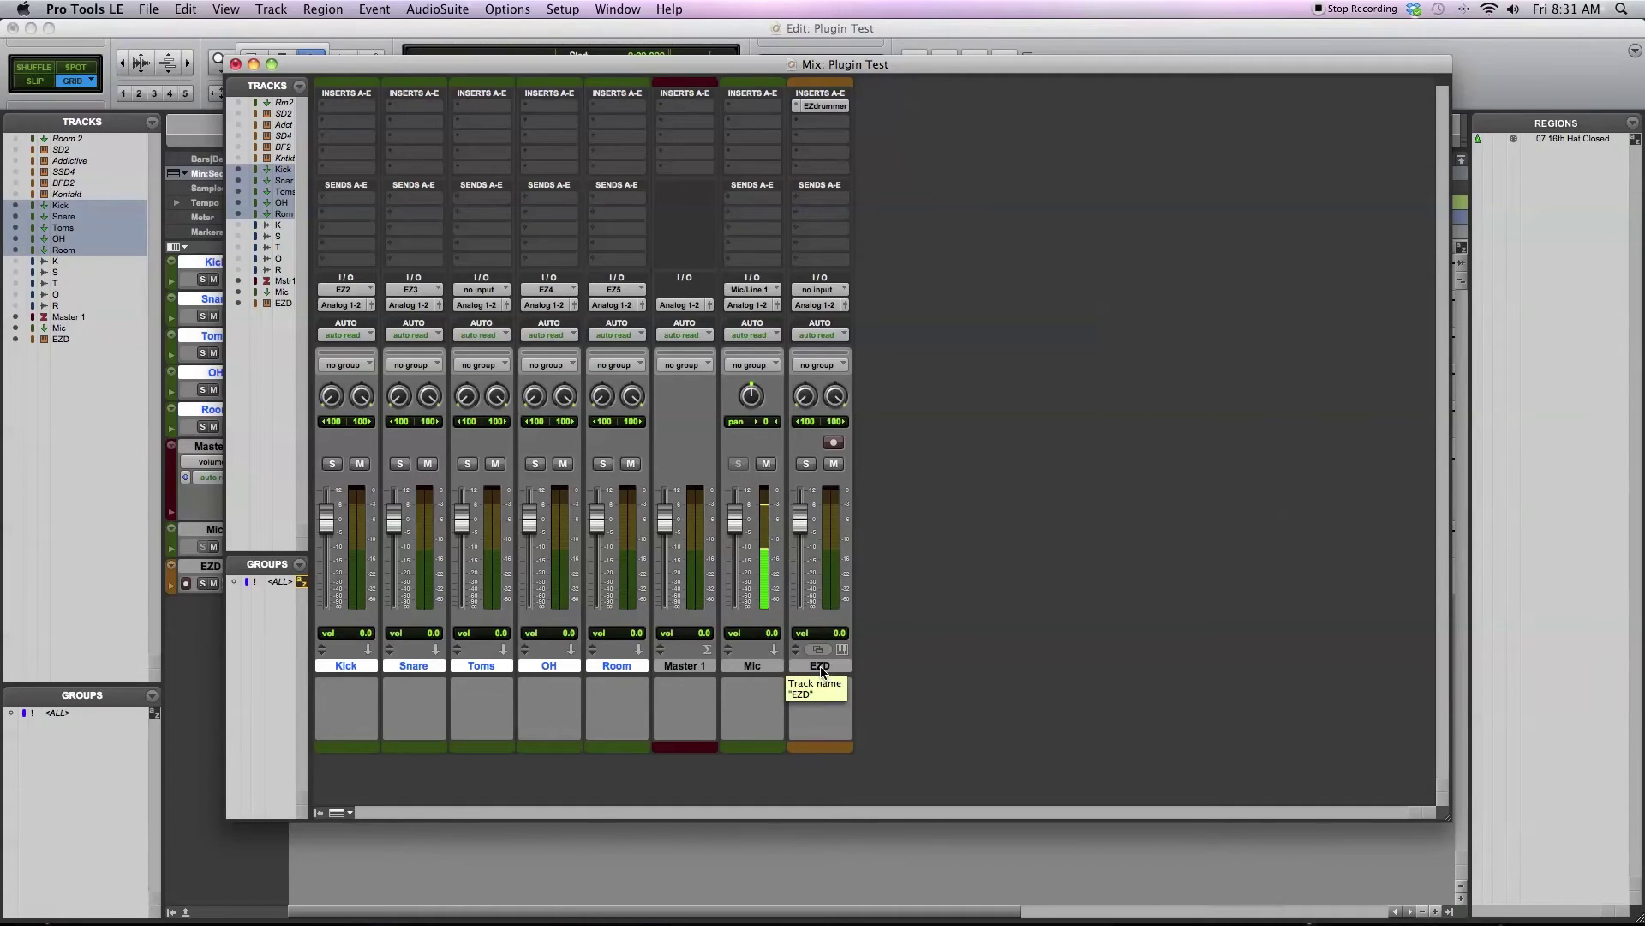
{"action": "right_click", "coordinate": [605, 666]}
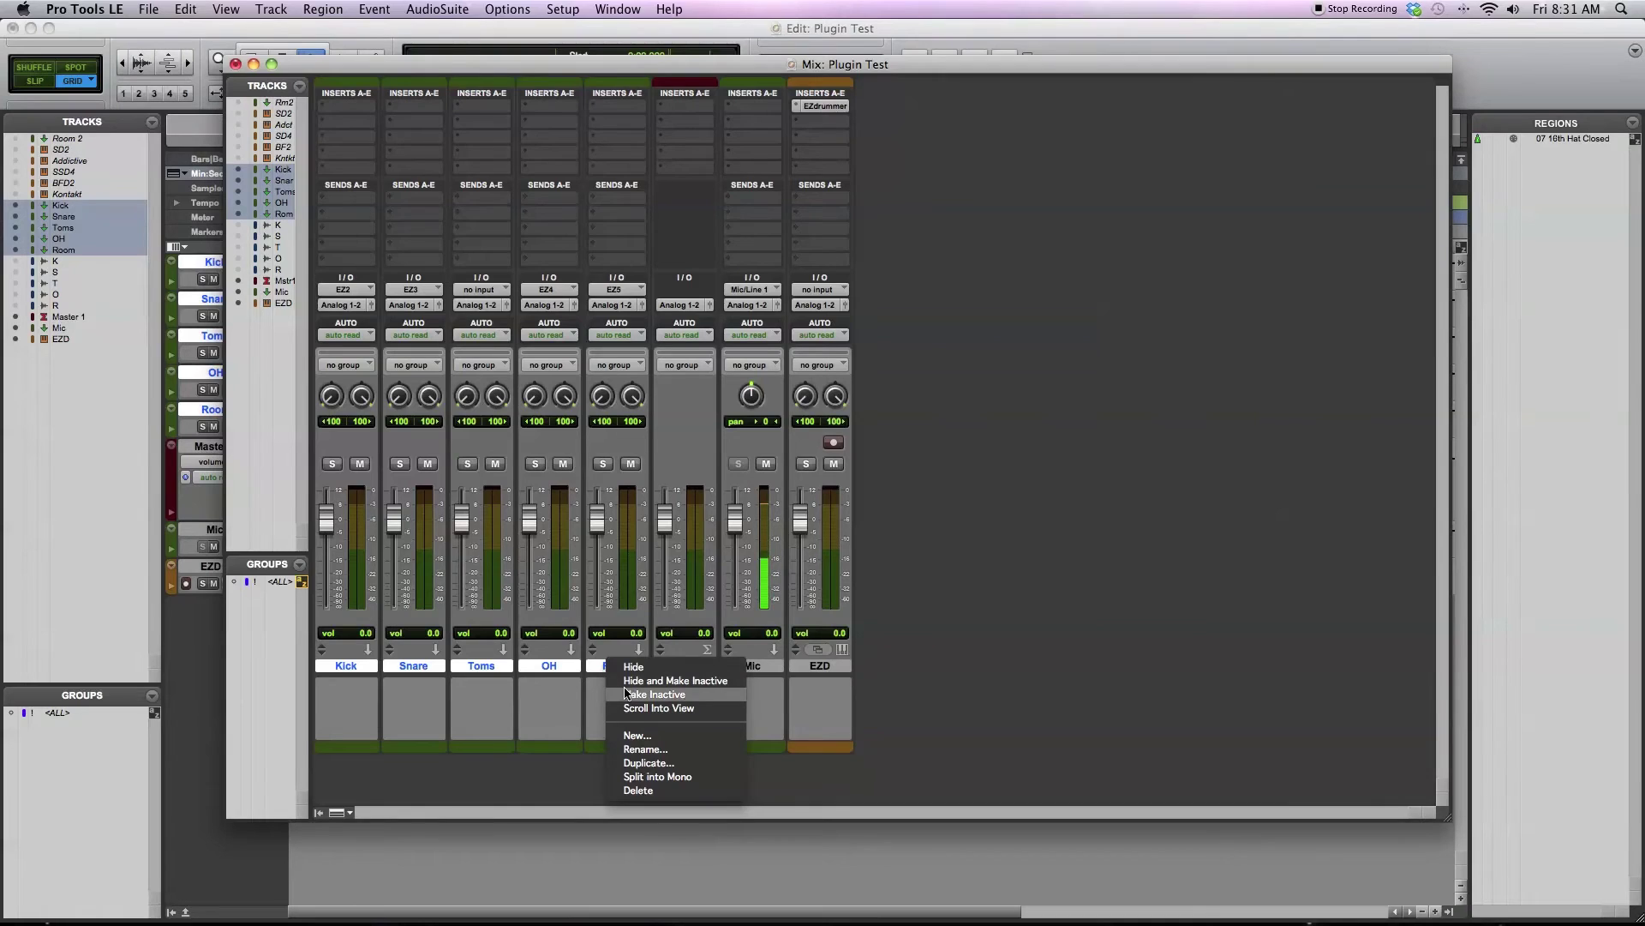
{"action": "left_click", "coordinate": [654, 694]}
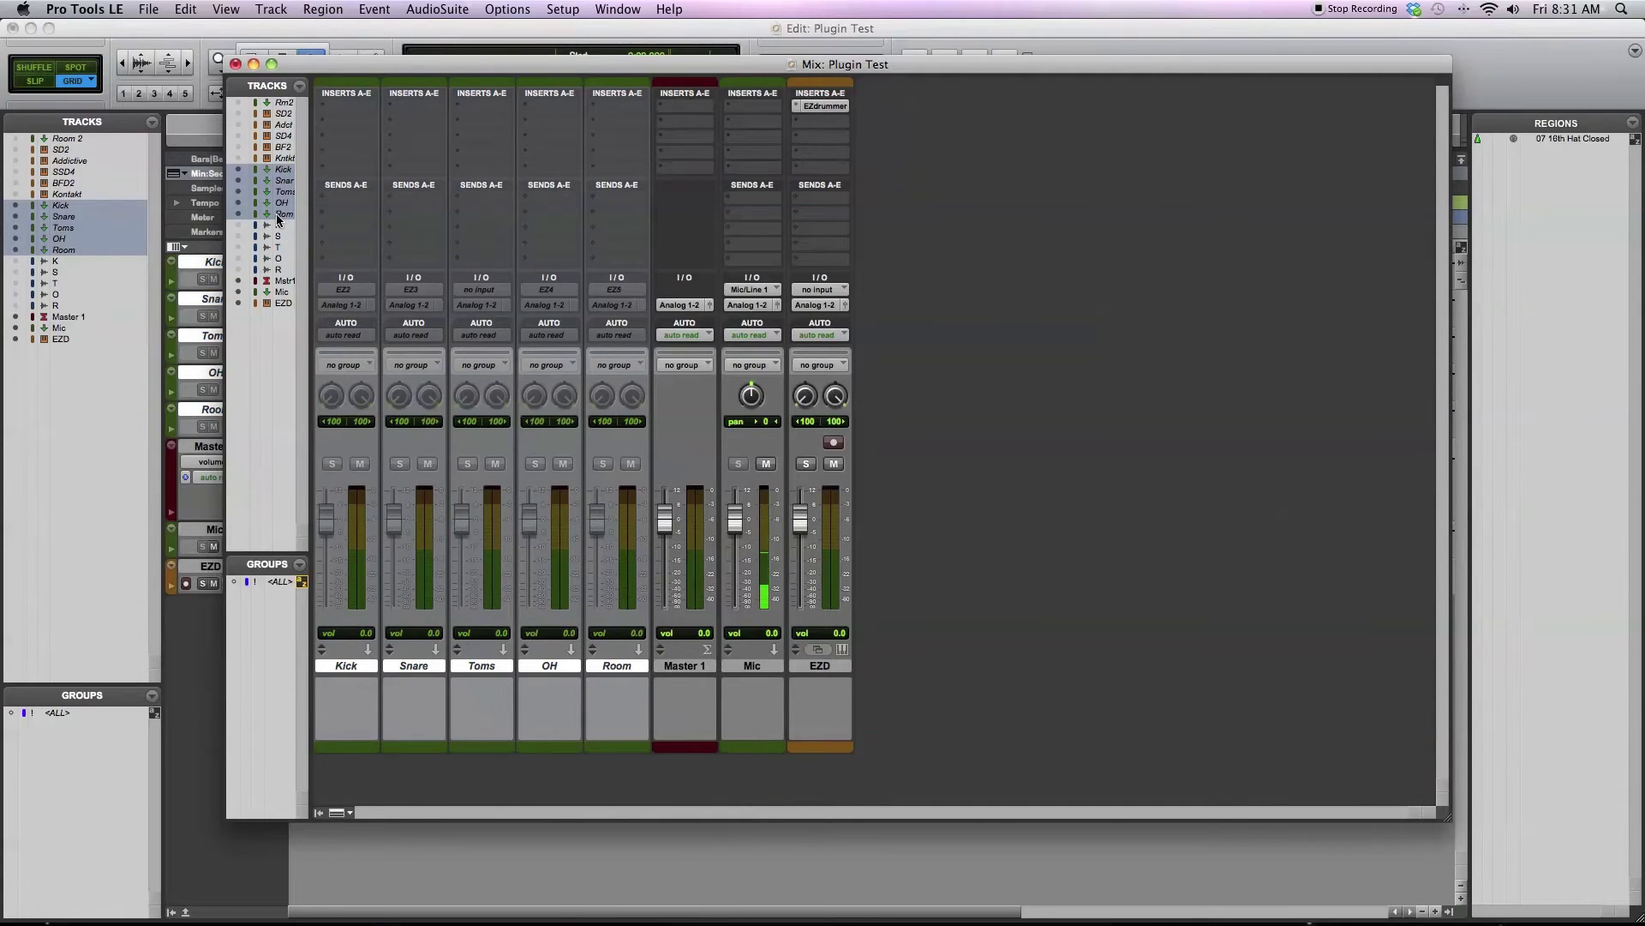
Step: Select the hidden audio tracks K, S, T, O and R and show them in the mixer
{"action": "left_click", "coordinate": [276, 230]}
{"action": "left_click", "coordinate": [283, 270], "text": "shift"}
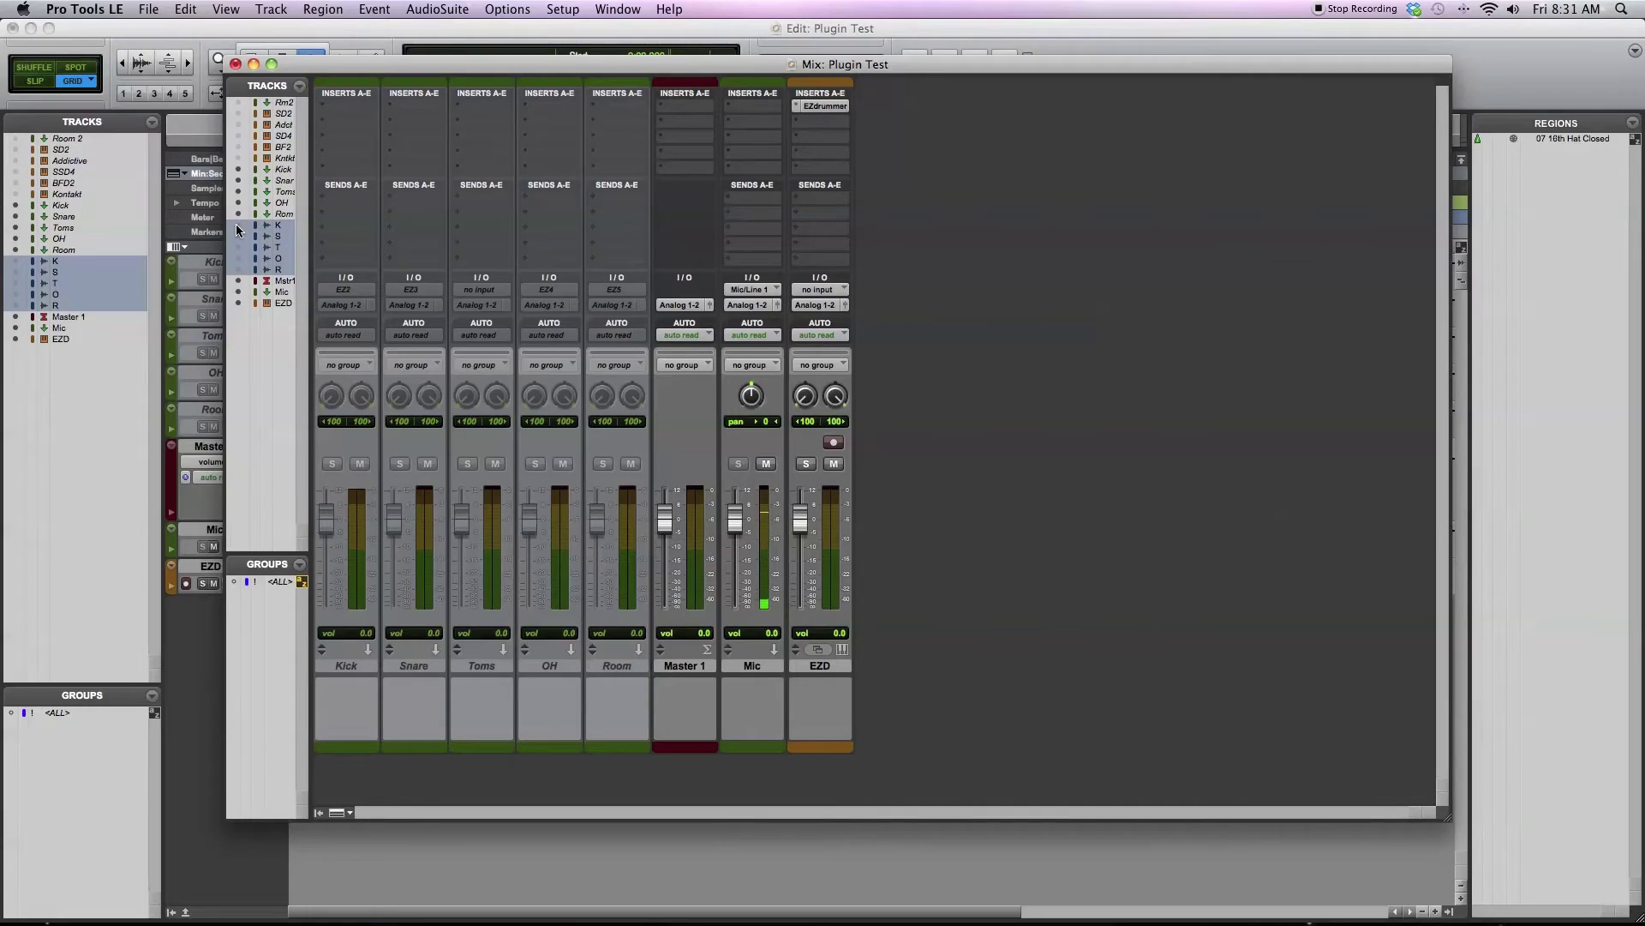
{"action": "right_click", "coordinate": [286, 226]}
{"action": "left_click", "coordinate": [330, 228]}
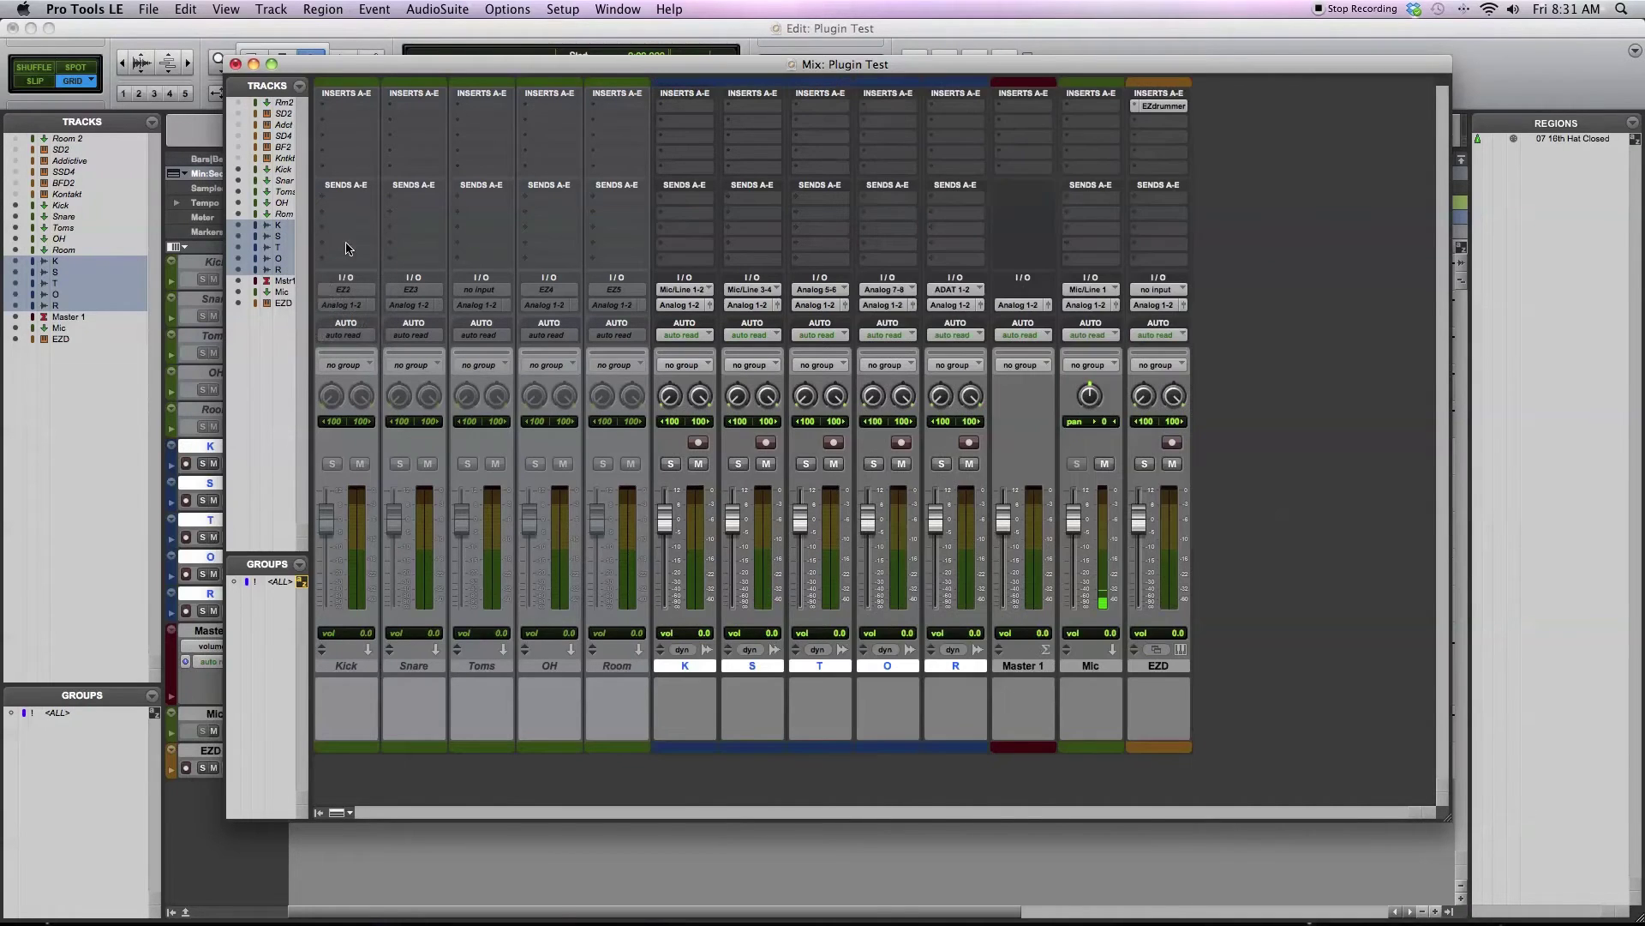
Step: Set the K track's input to EZdrummer's EZ2 output and the S track's input to EZ4
{"action": "left_click", "coordinate": [689, 292]}
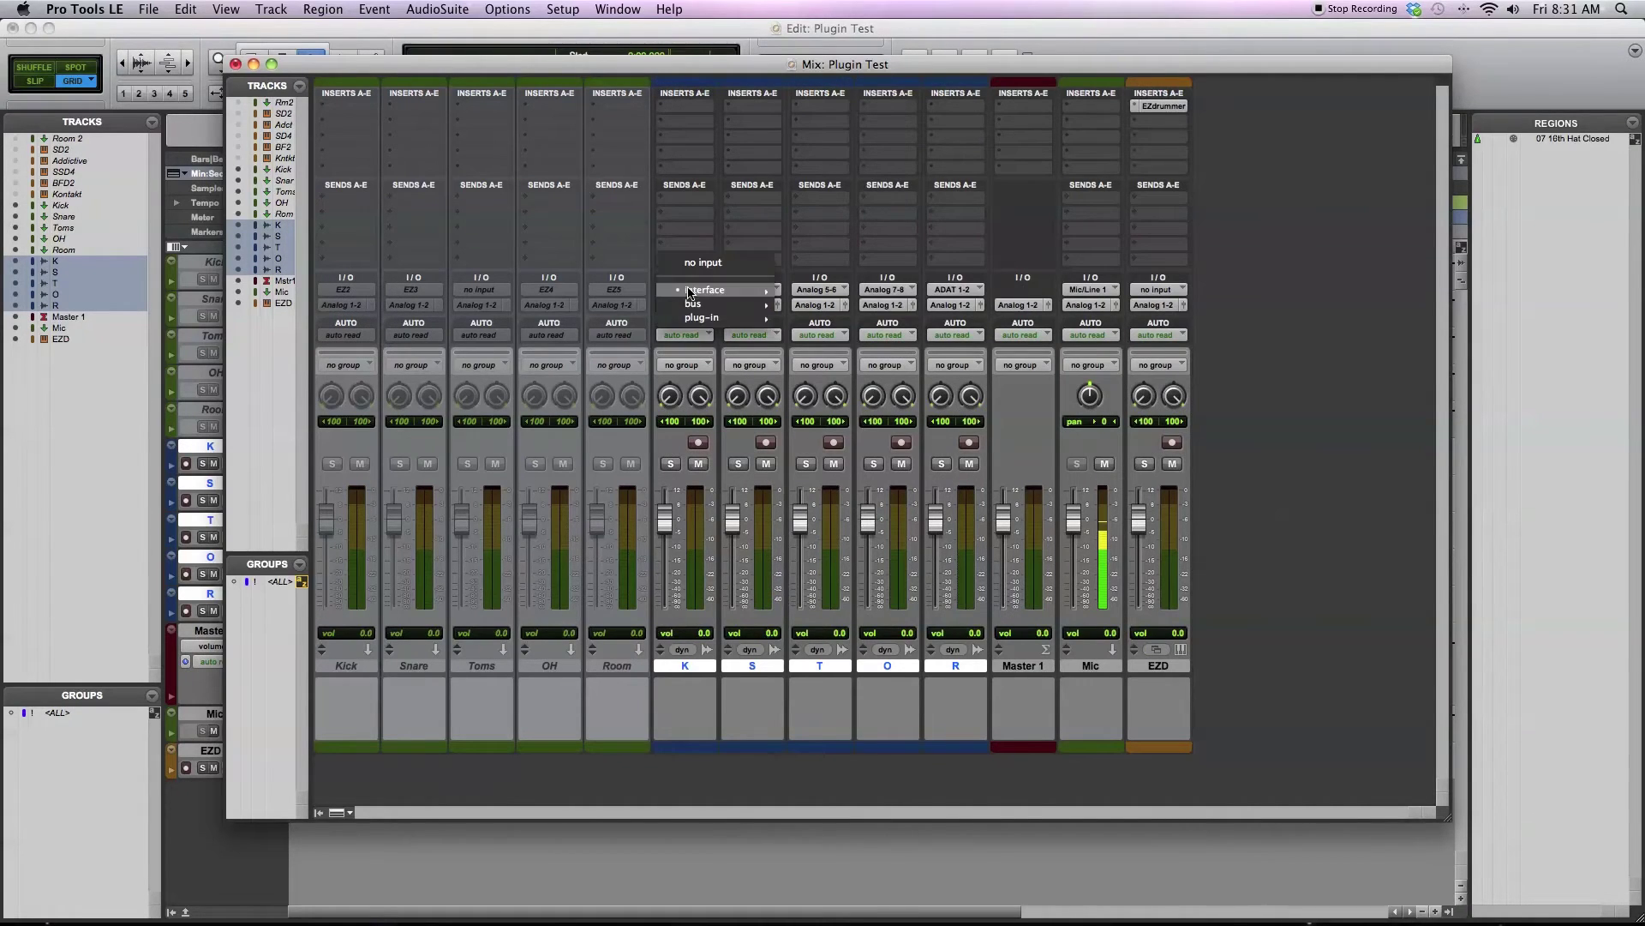
{"action": "mouse_move", "coordinate": [754, 318]}
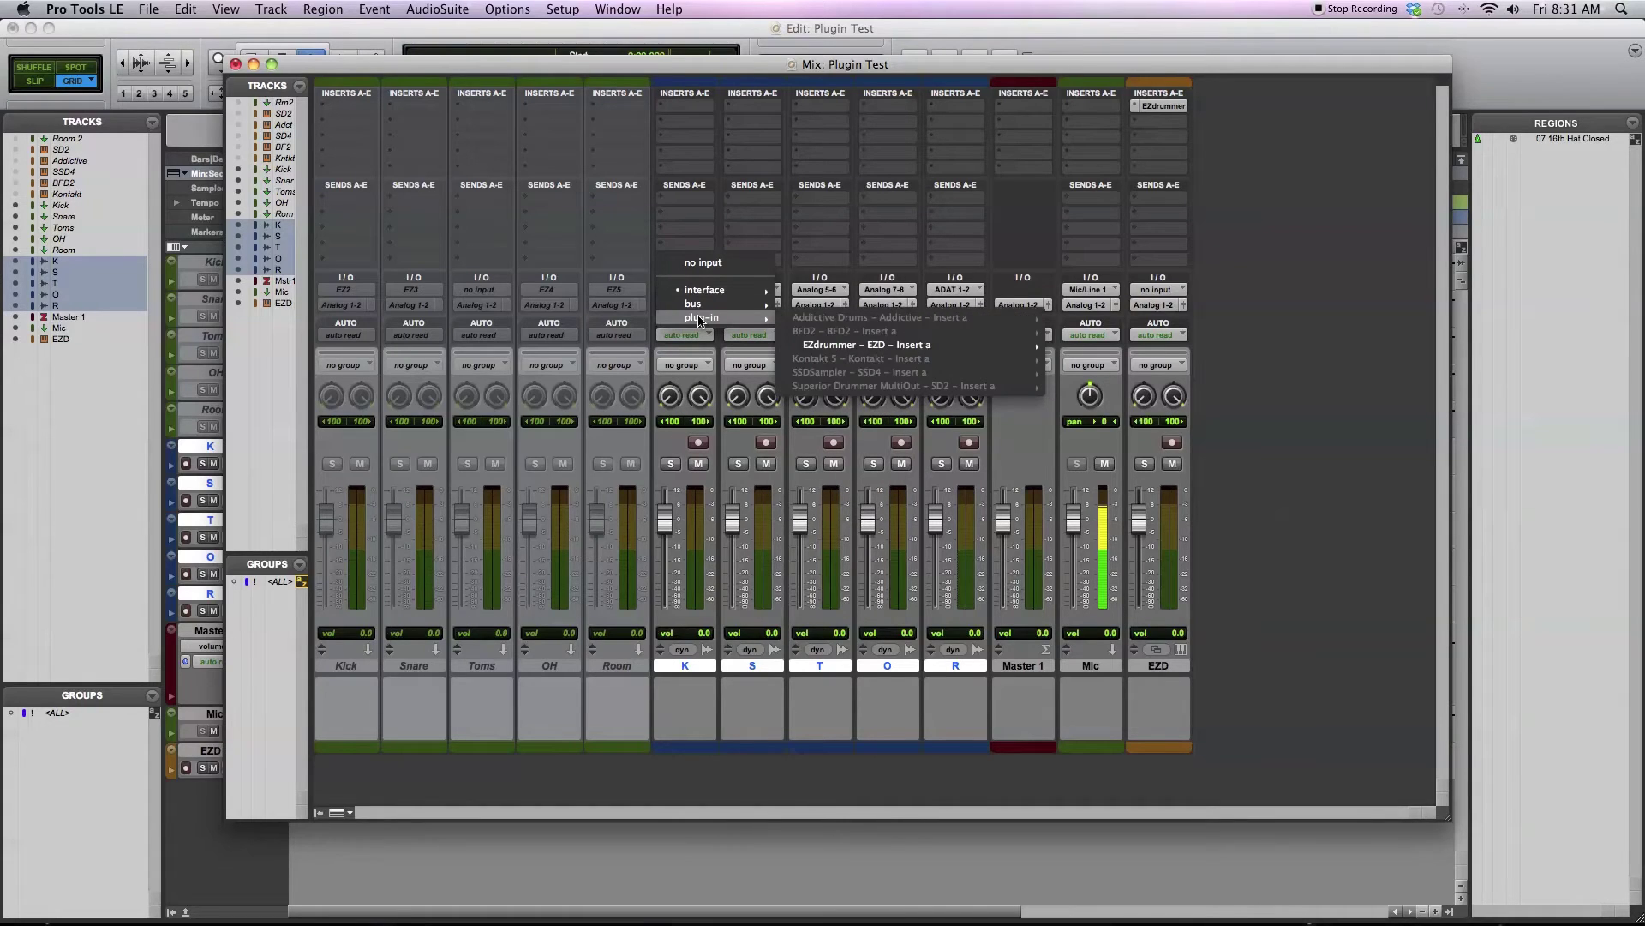
{"action": "mouse_move", "coordinate": [943, 345]}
{"action": "left_click", "coordinate": [1067, 359]}
{"action": "left_click", "coordinate": [749, 289]}
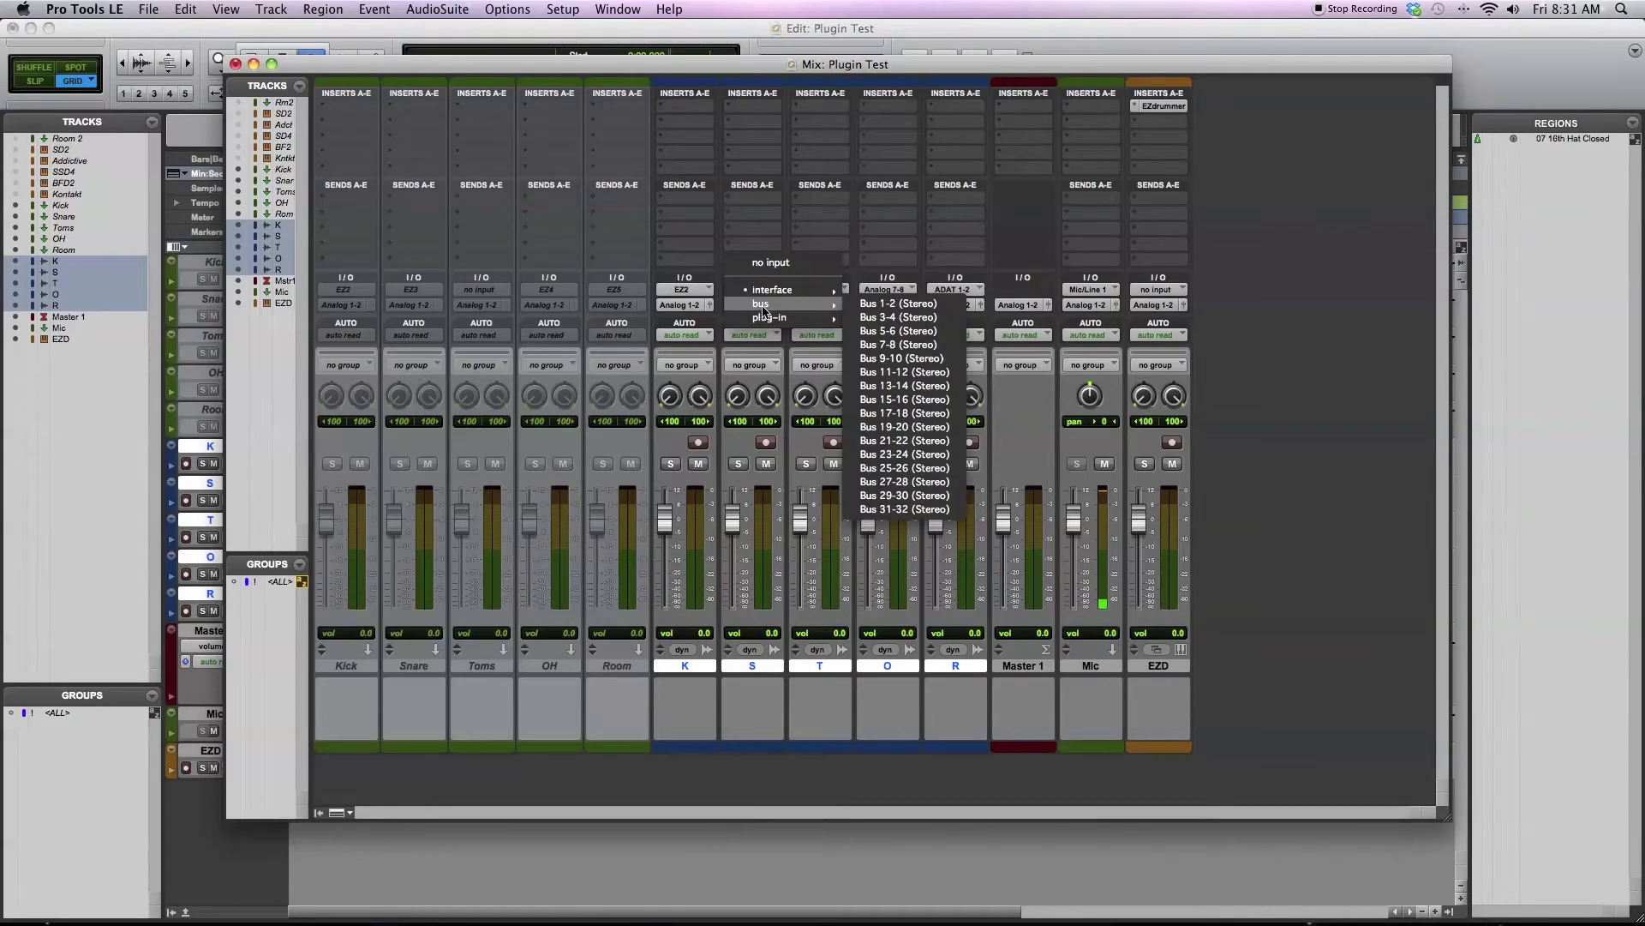
{"action": "mouse_move", "coordinate": [771, 318]}
{"action": "mouse_move", "coordinate": [943, 344]}
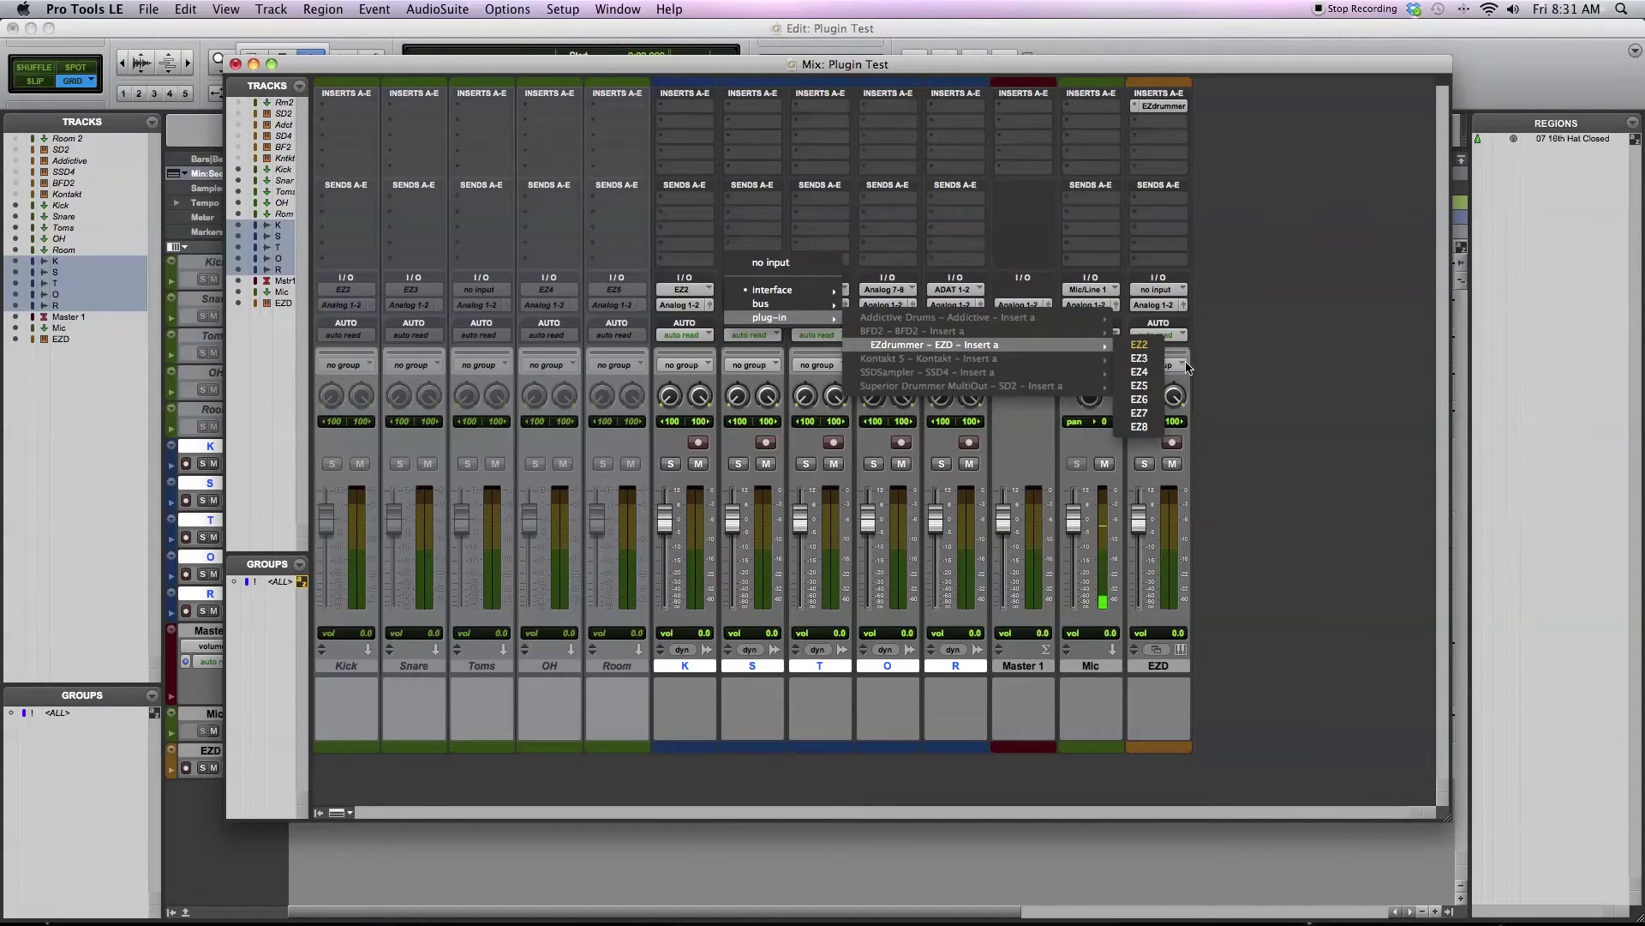
{"action": "left_click", "coordinate": [1137, 360]}
Step: Record-arm the S and K tracks and start recording from the Edit window's transport
{"action": "left_click", "coordinate": [766, 442]}
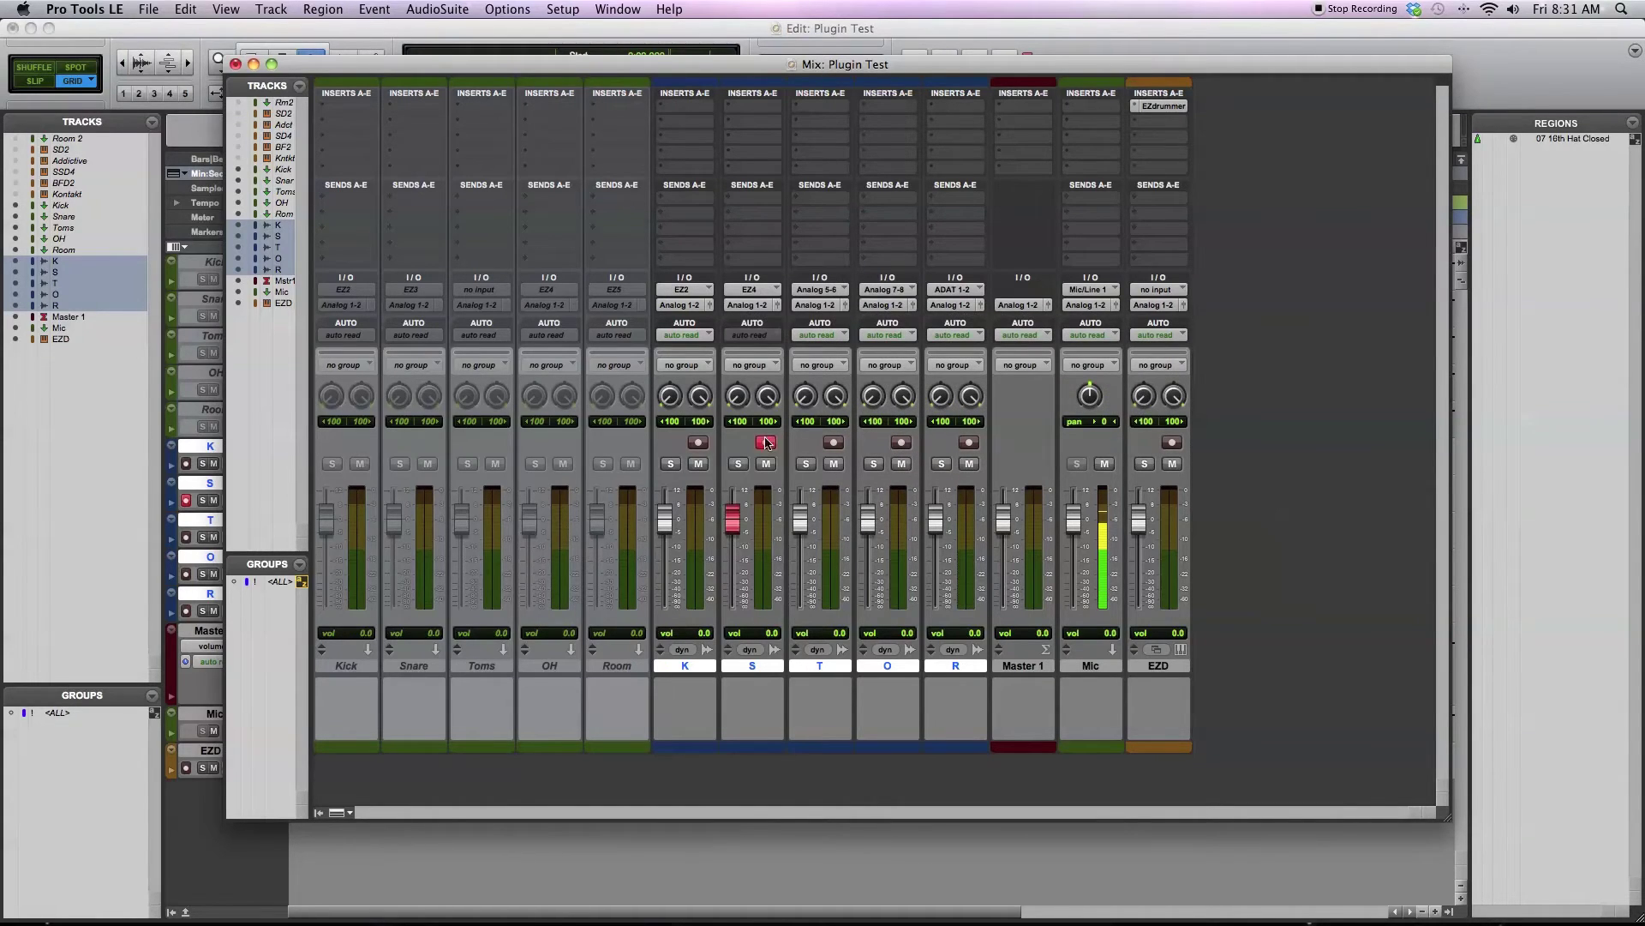
{"action": "left_click", "coordinate": [701, 443]}
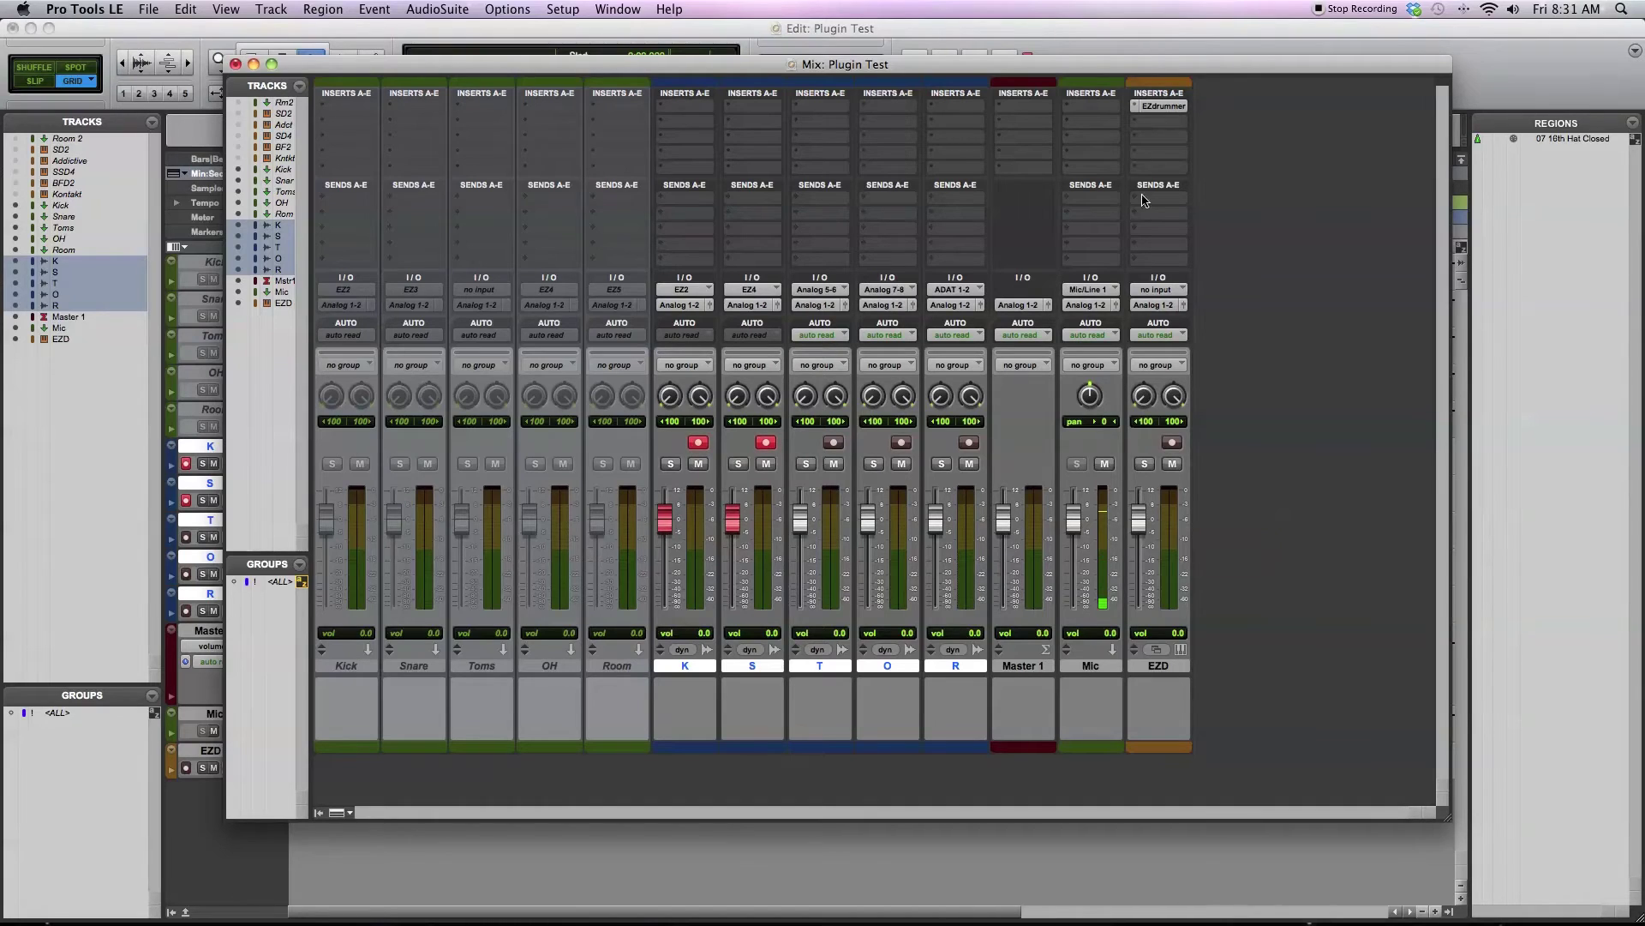
{"action": "left_click", "coordinate": [1069, 39]}
{"action": "left_click", "coordinate": [1005, 63]}
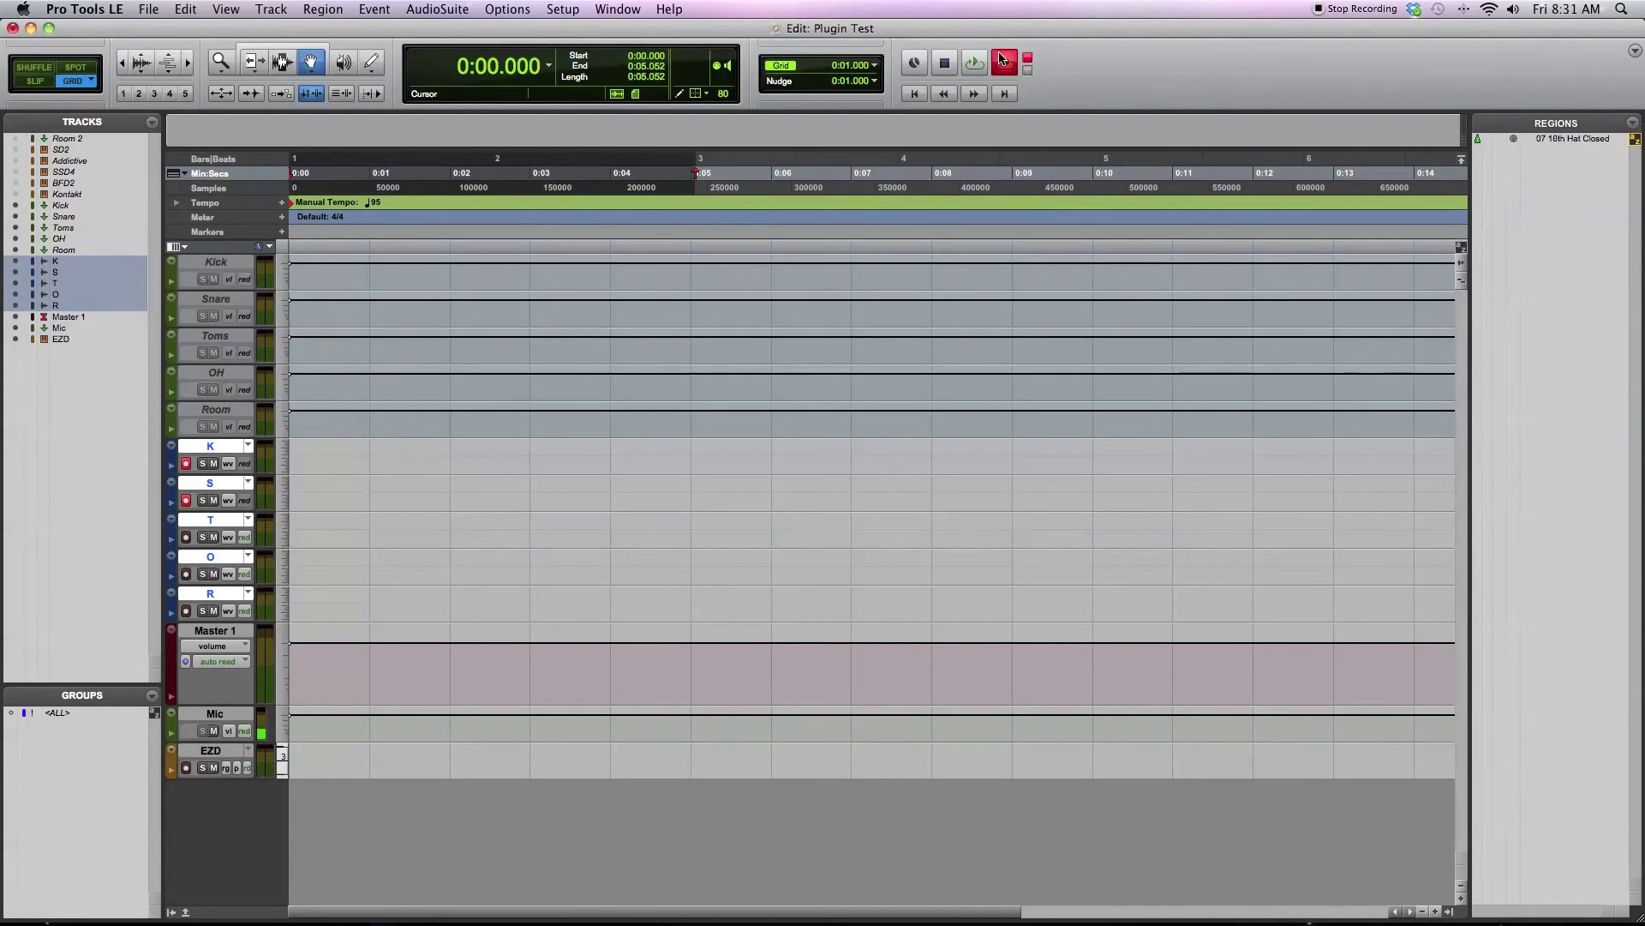
{"action": "left_click", "coordinate": [973, 64]}
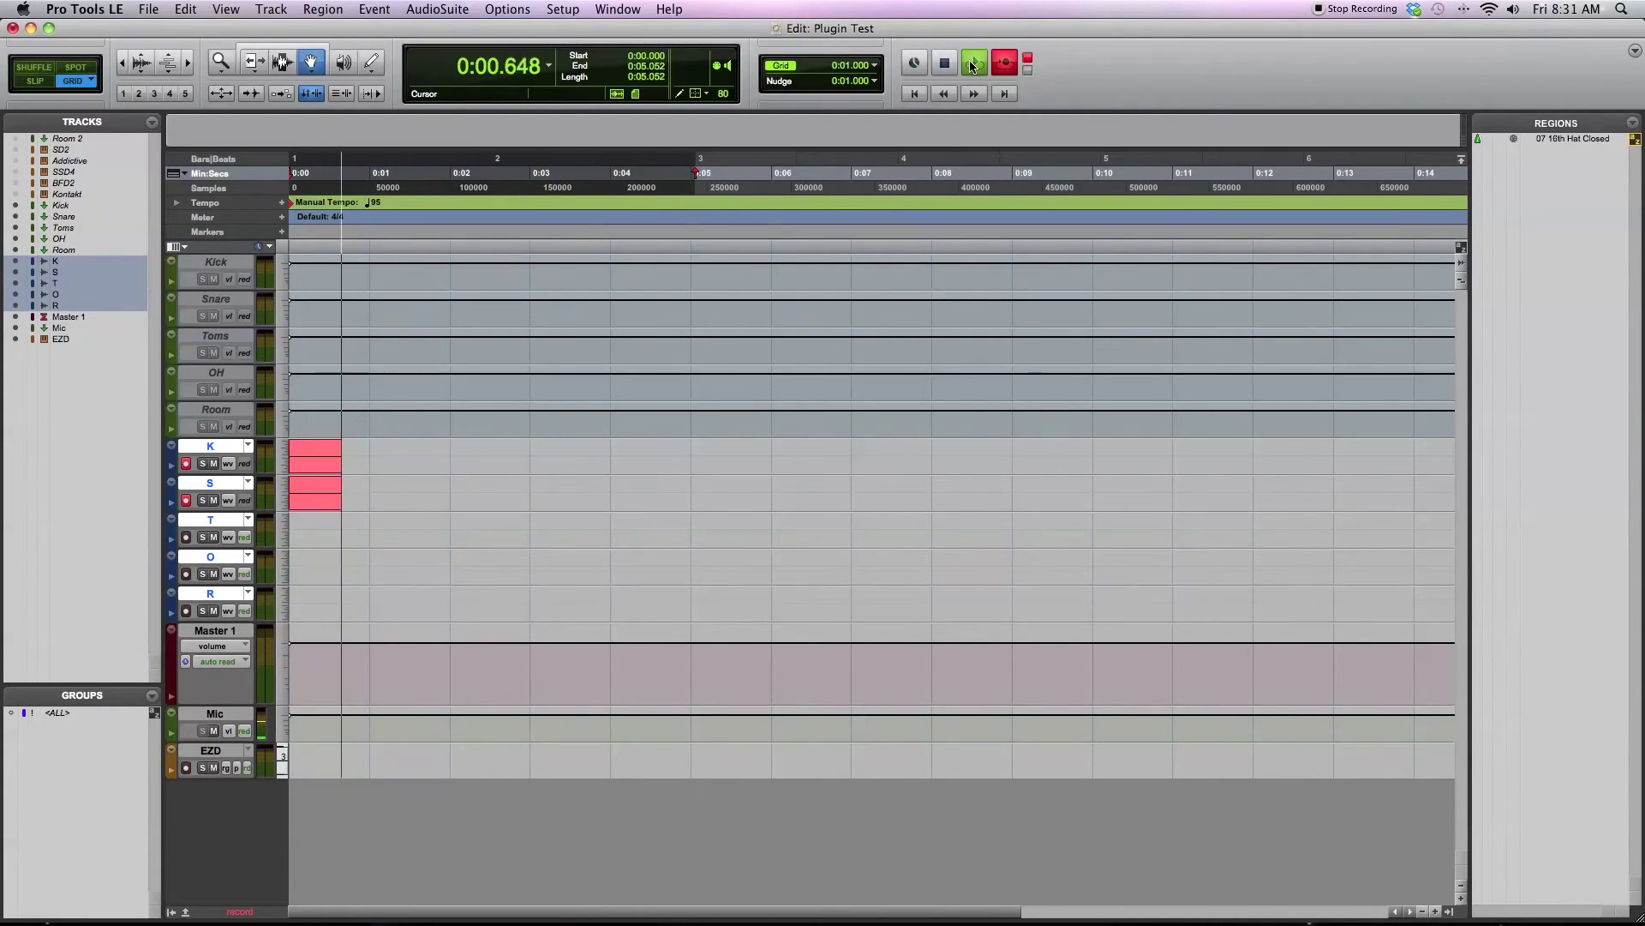
Step: Return to the Mix window, reopen EZdrummer to play its groove into the running recording, and stop the transport
{"action": "key", "text": "super+equal"}
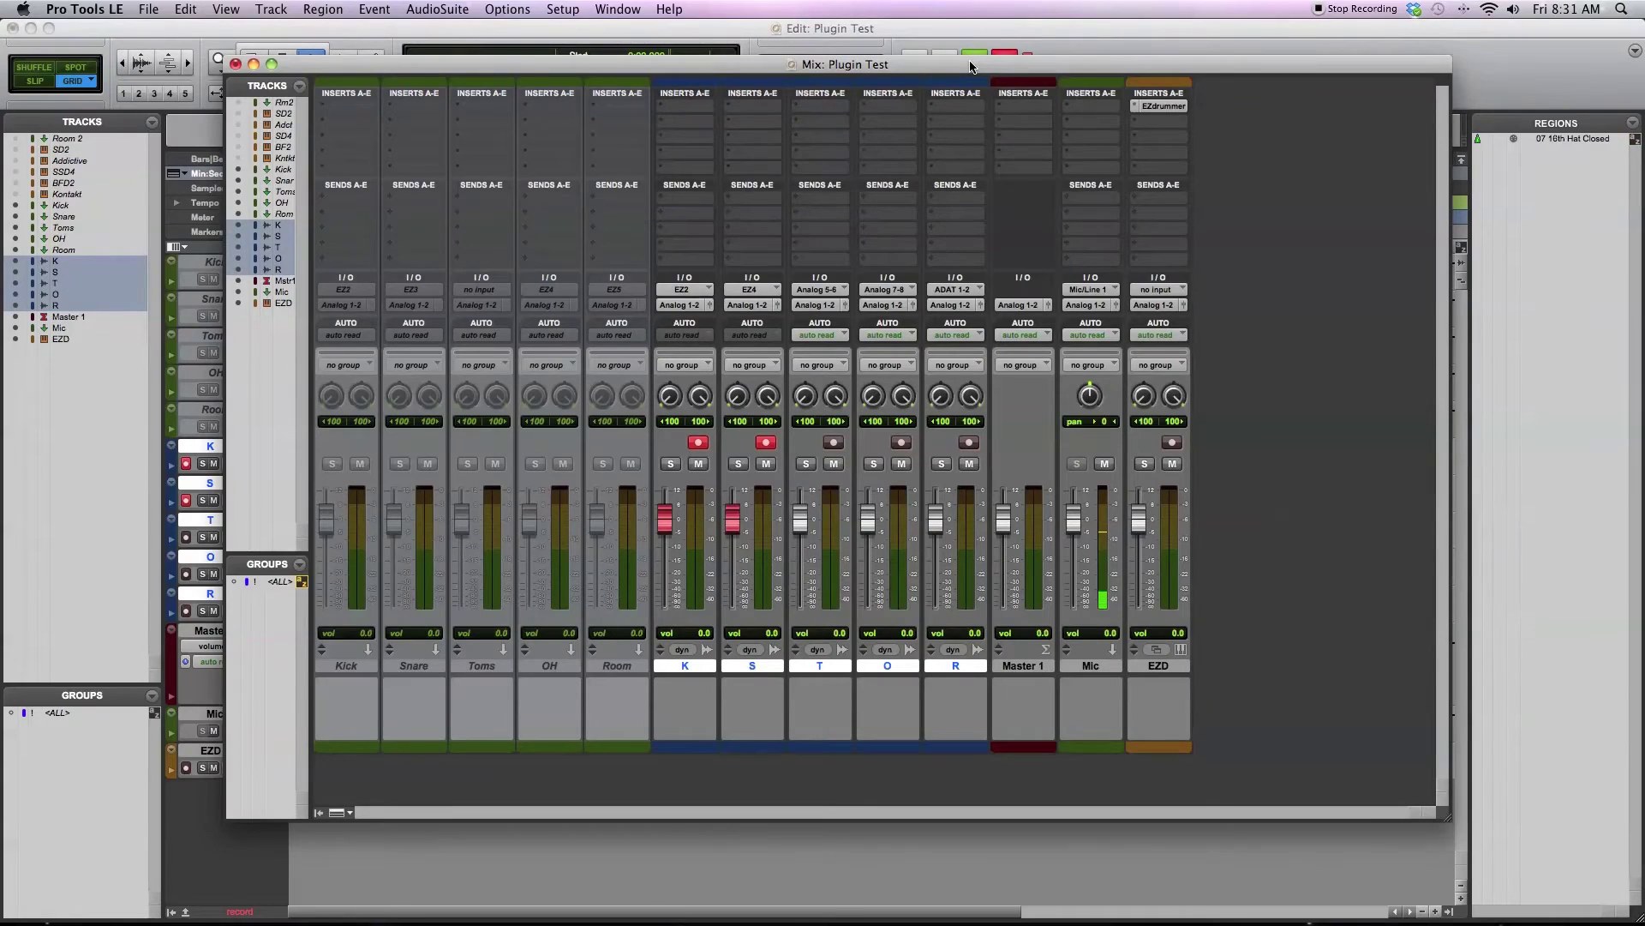
{"action": "left_click", "coordinate": [1158, 105]}
{"action": "left_click", "coordinate": [1317, 577]}
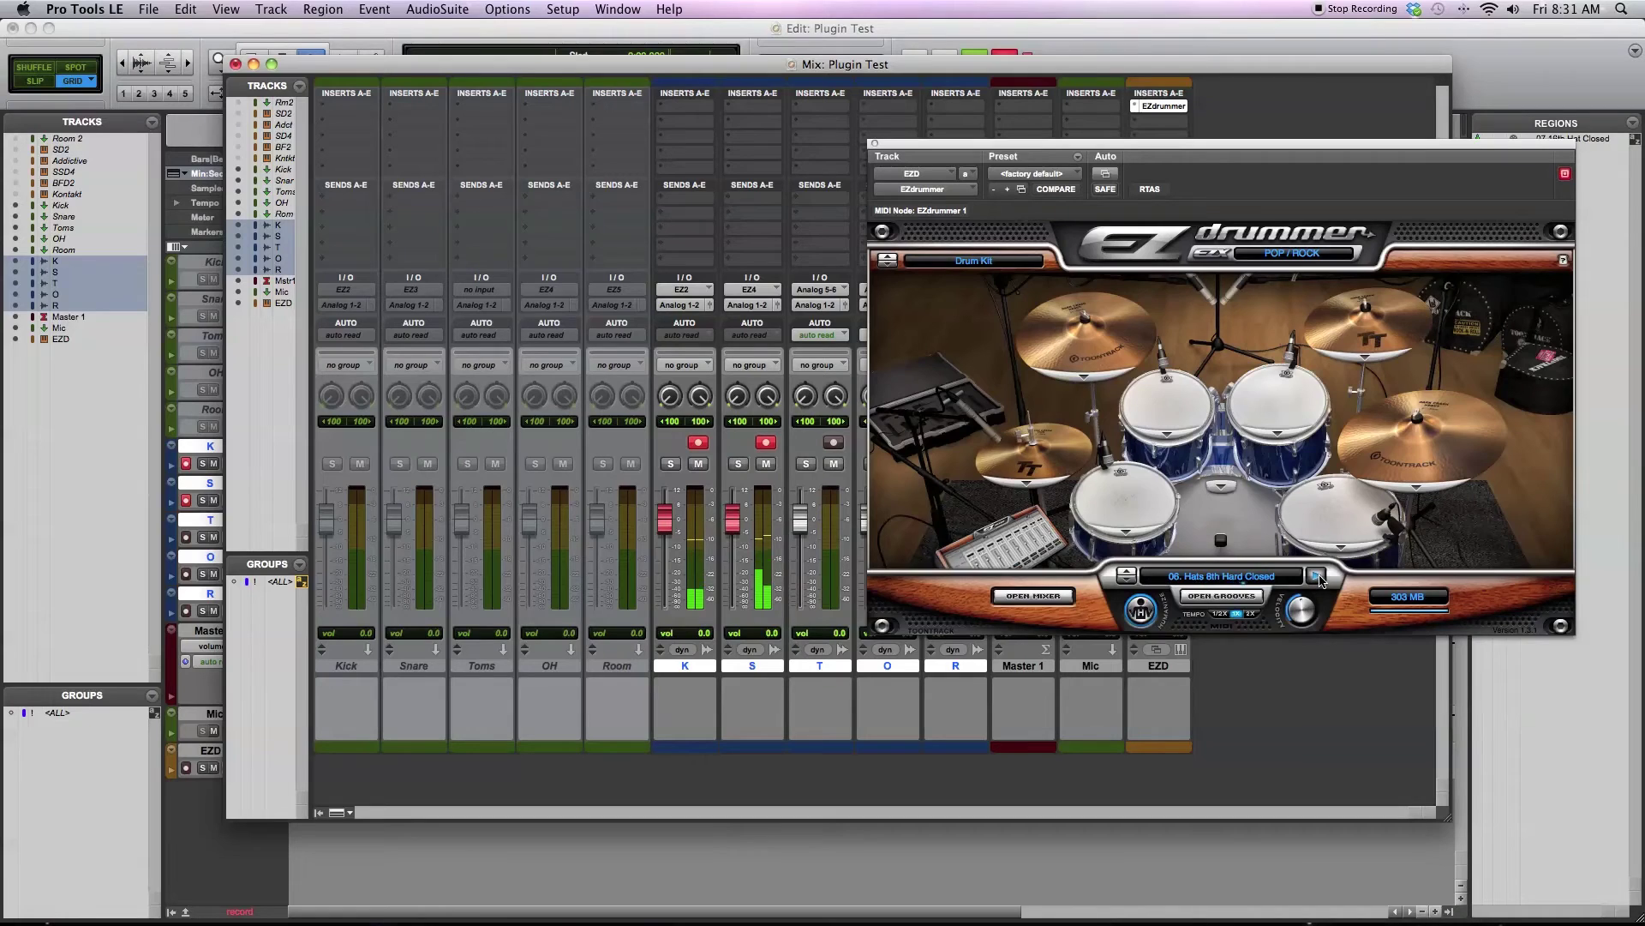
{"action": "key", "text": "space"}
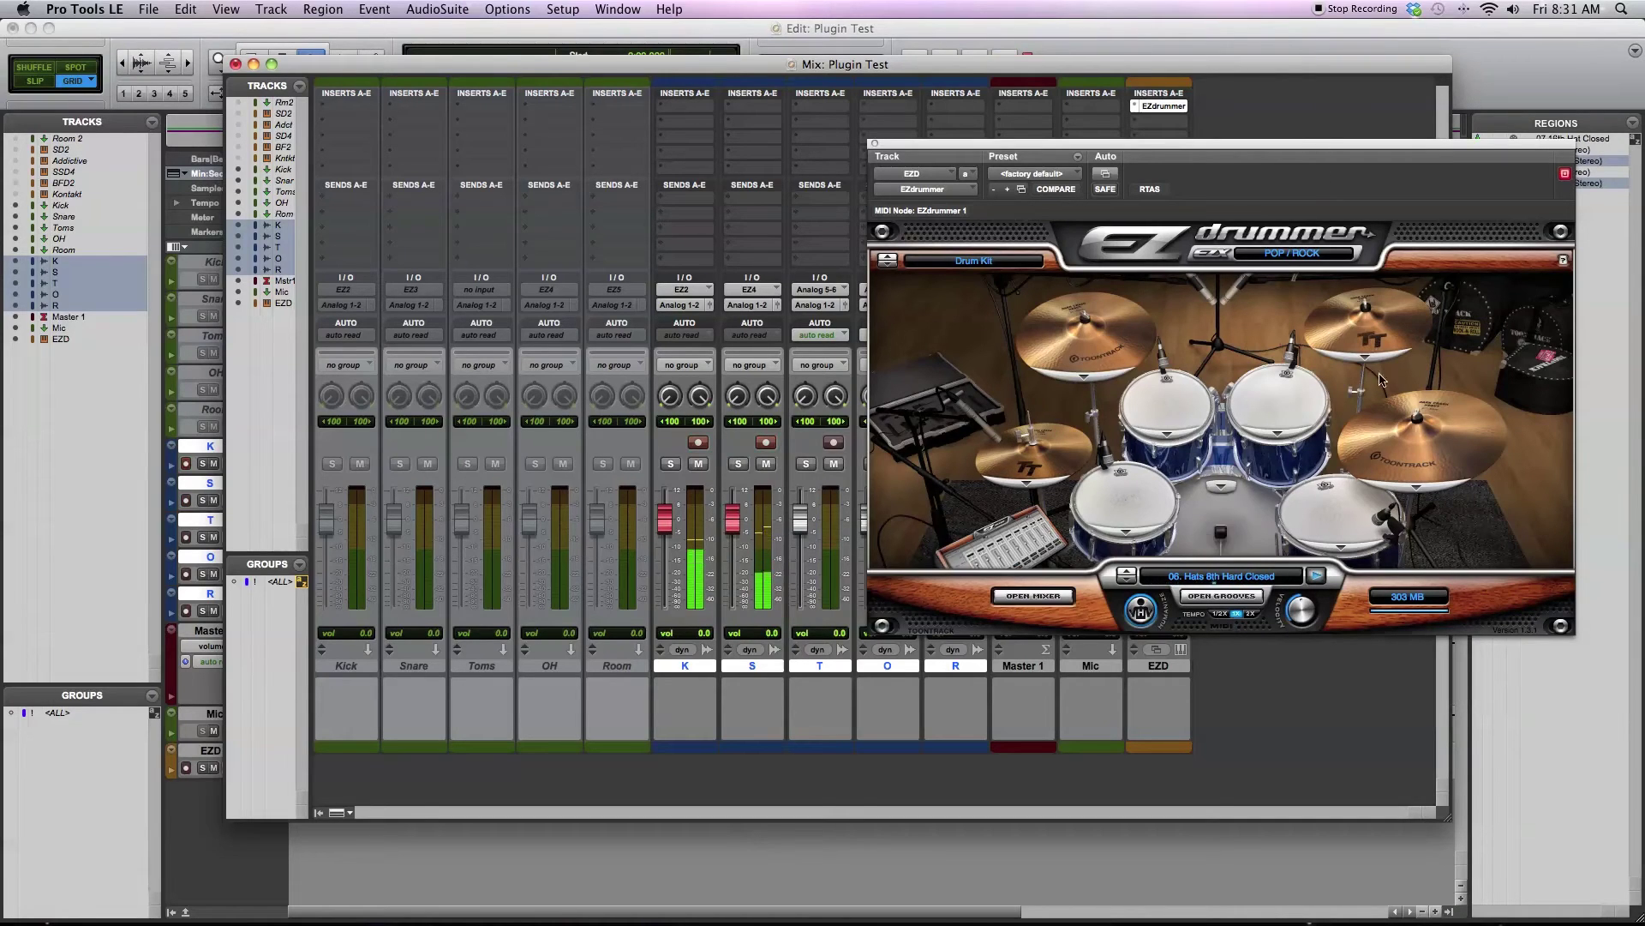
Step: Close EZdrummer, hide and make inactive the K, S, T, O and R tracks from the Edit window, and return to the mixer
{"action": "left_click", "coordinate": [1369, 46]}
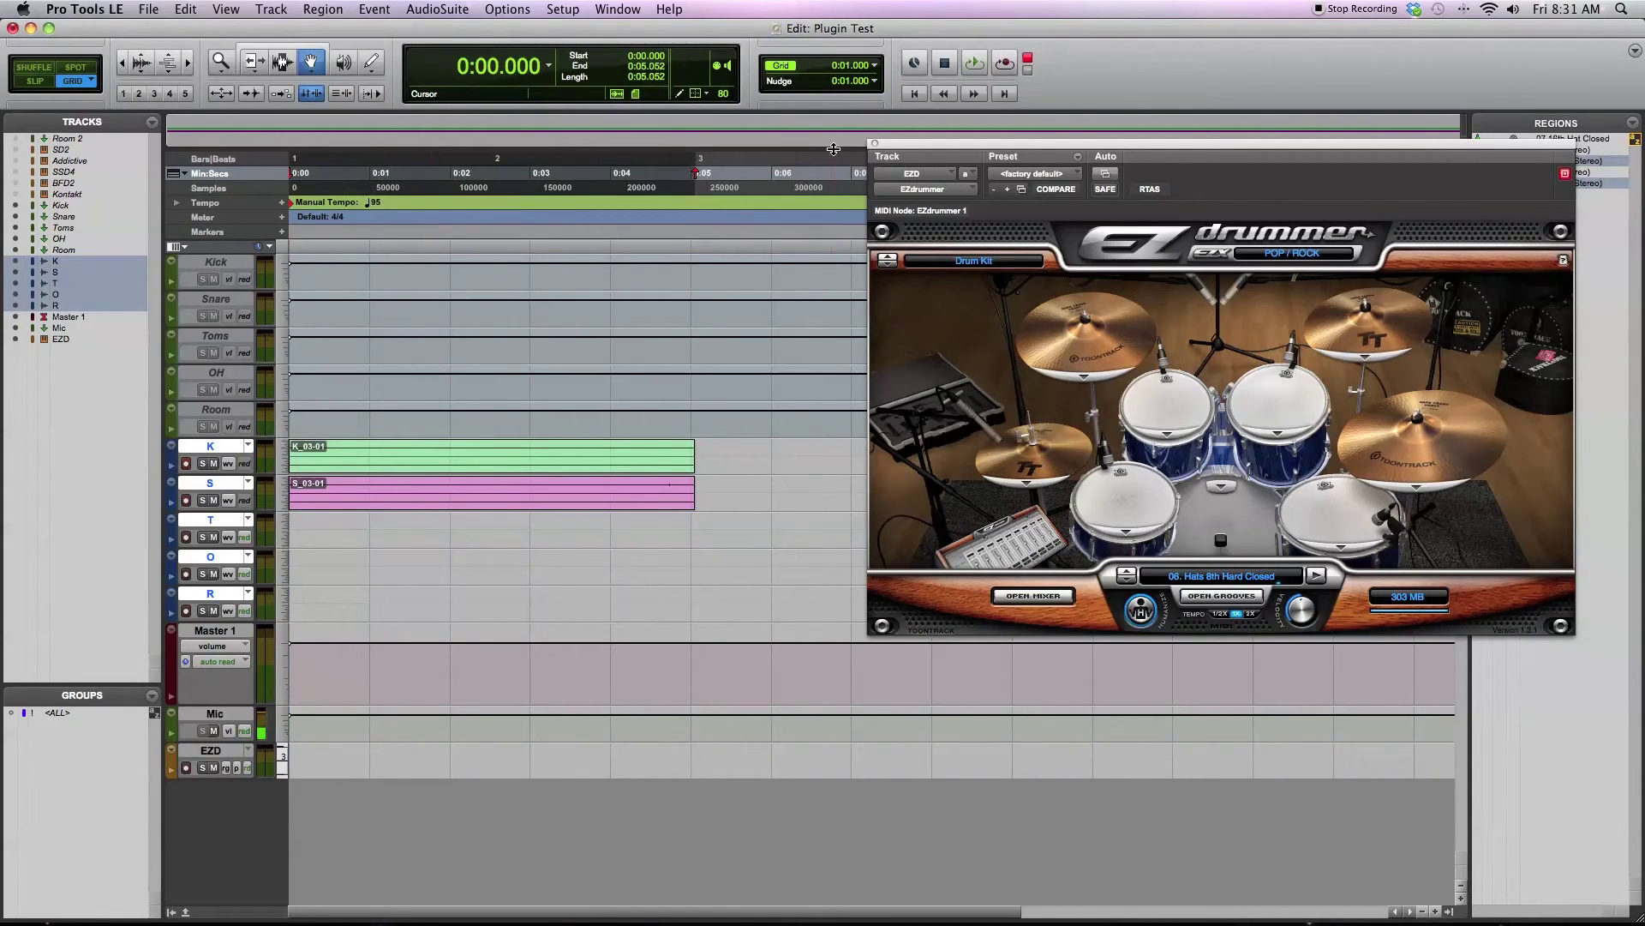
{"action": "left_click", "coordinate": [874, 143]}
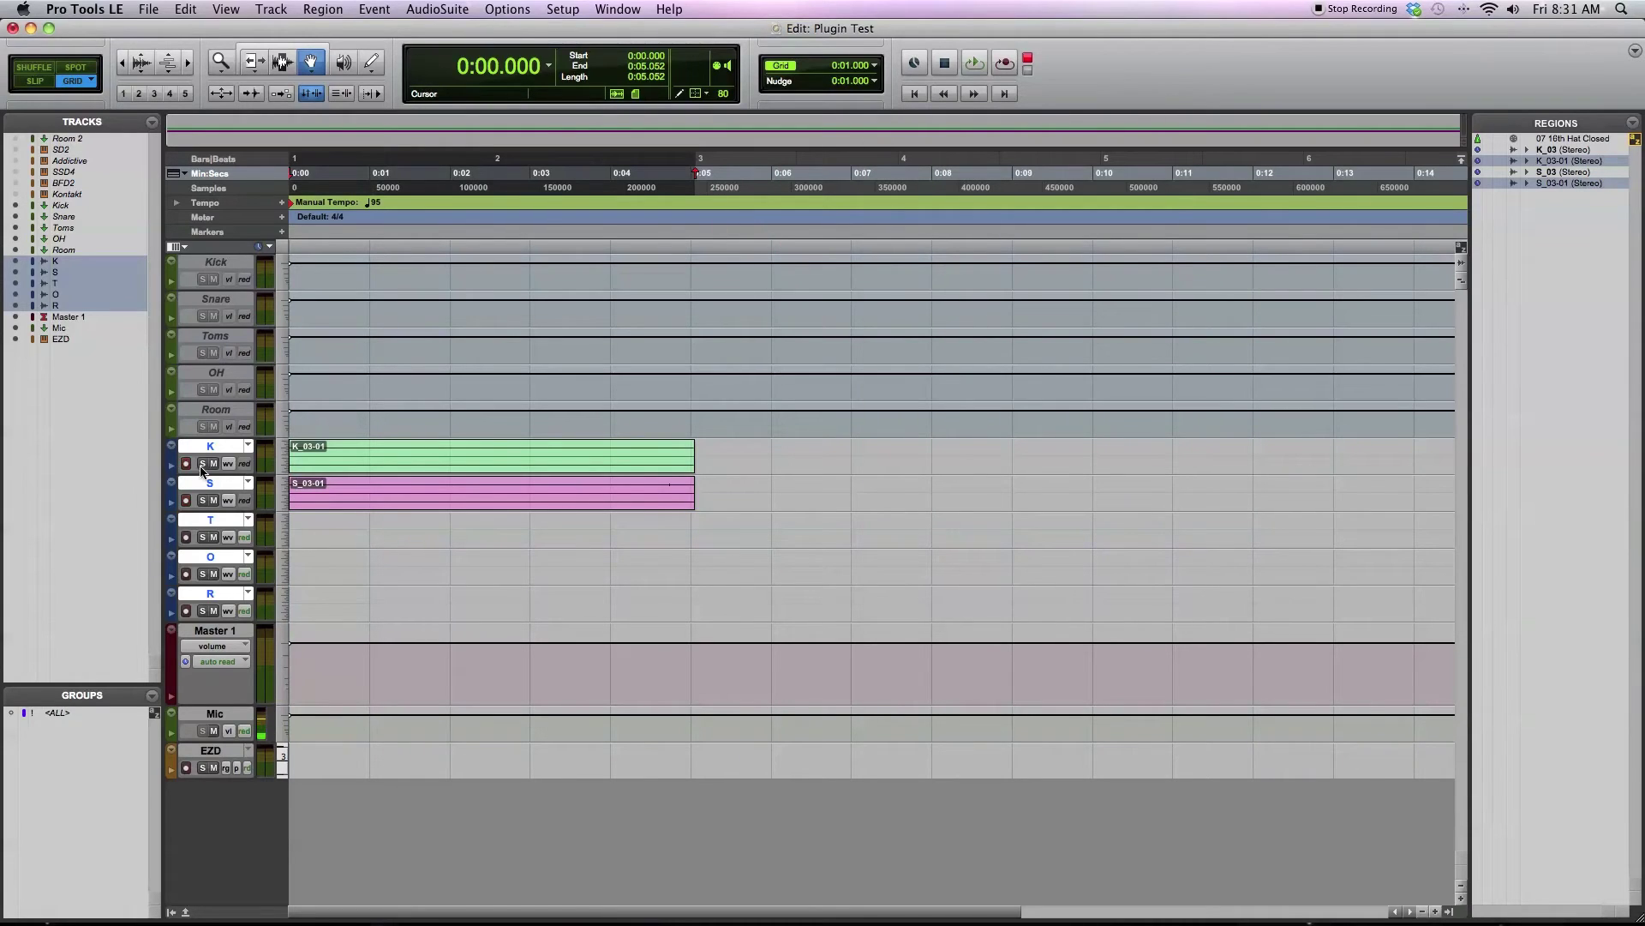
{"action": "right_click", "coordinate": [211, 450]}
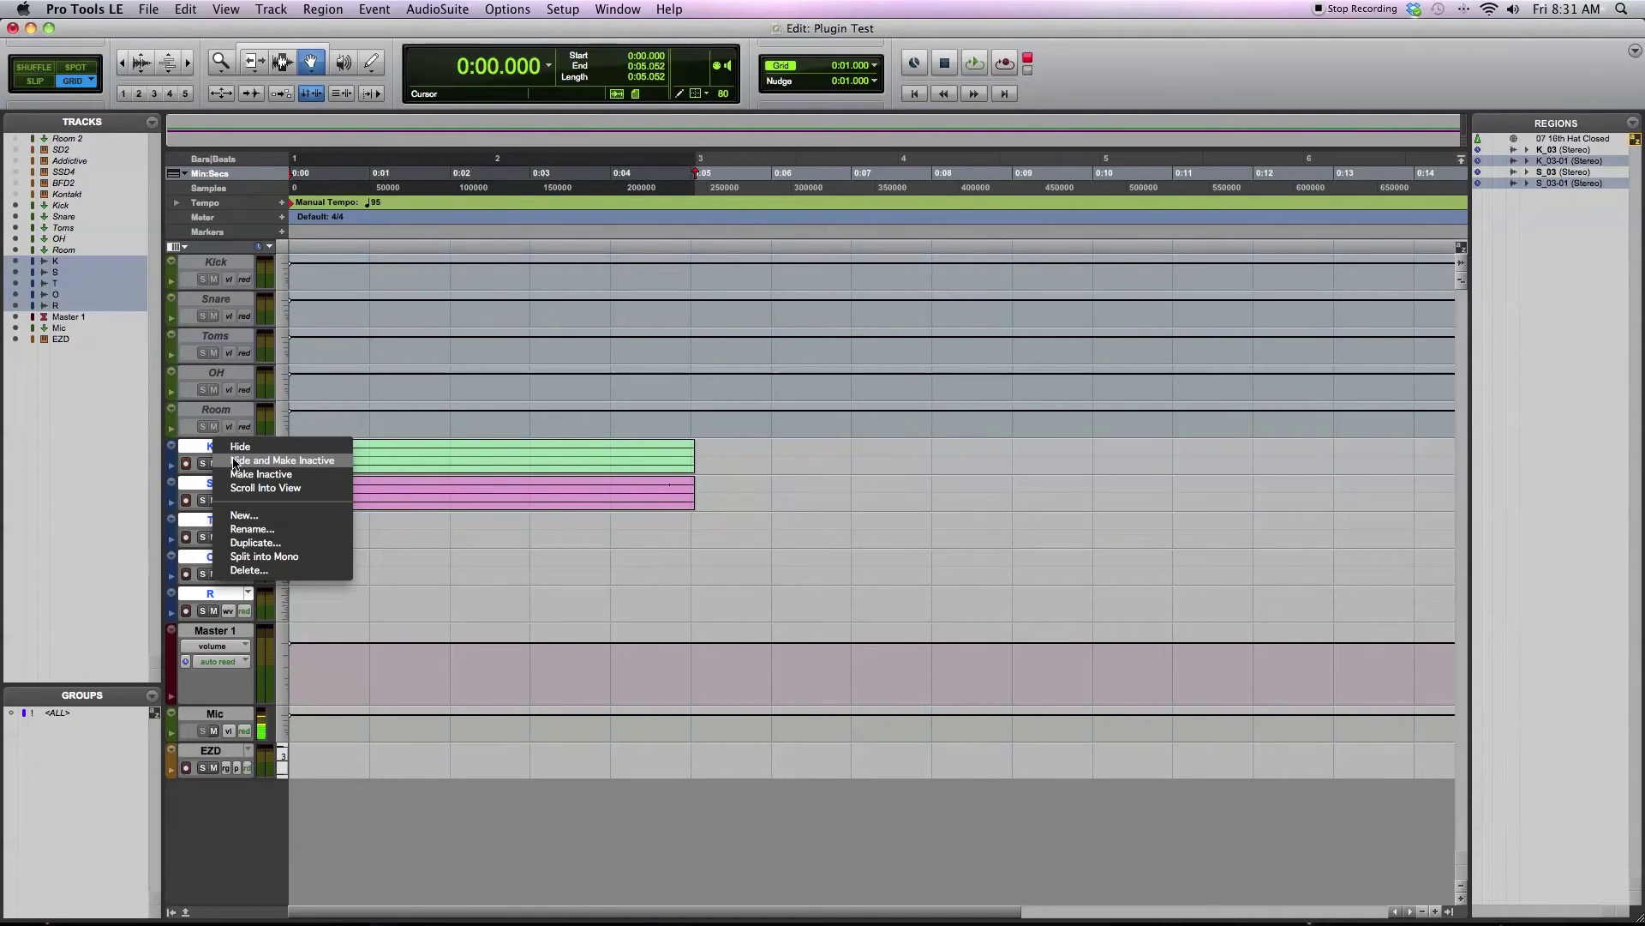
{"action": "left_click", "coordinate": [236, 462]}
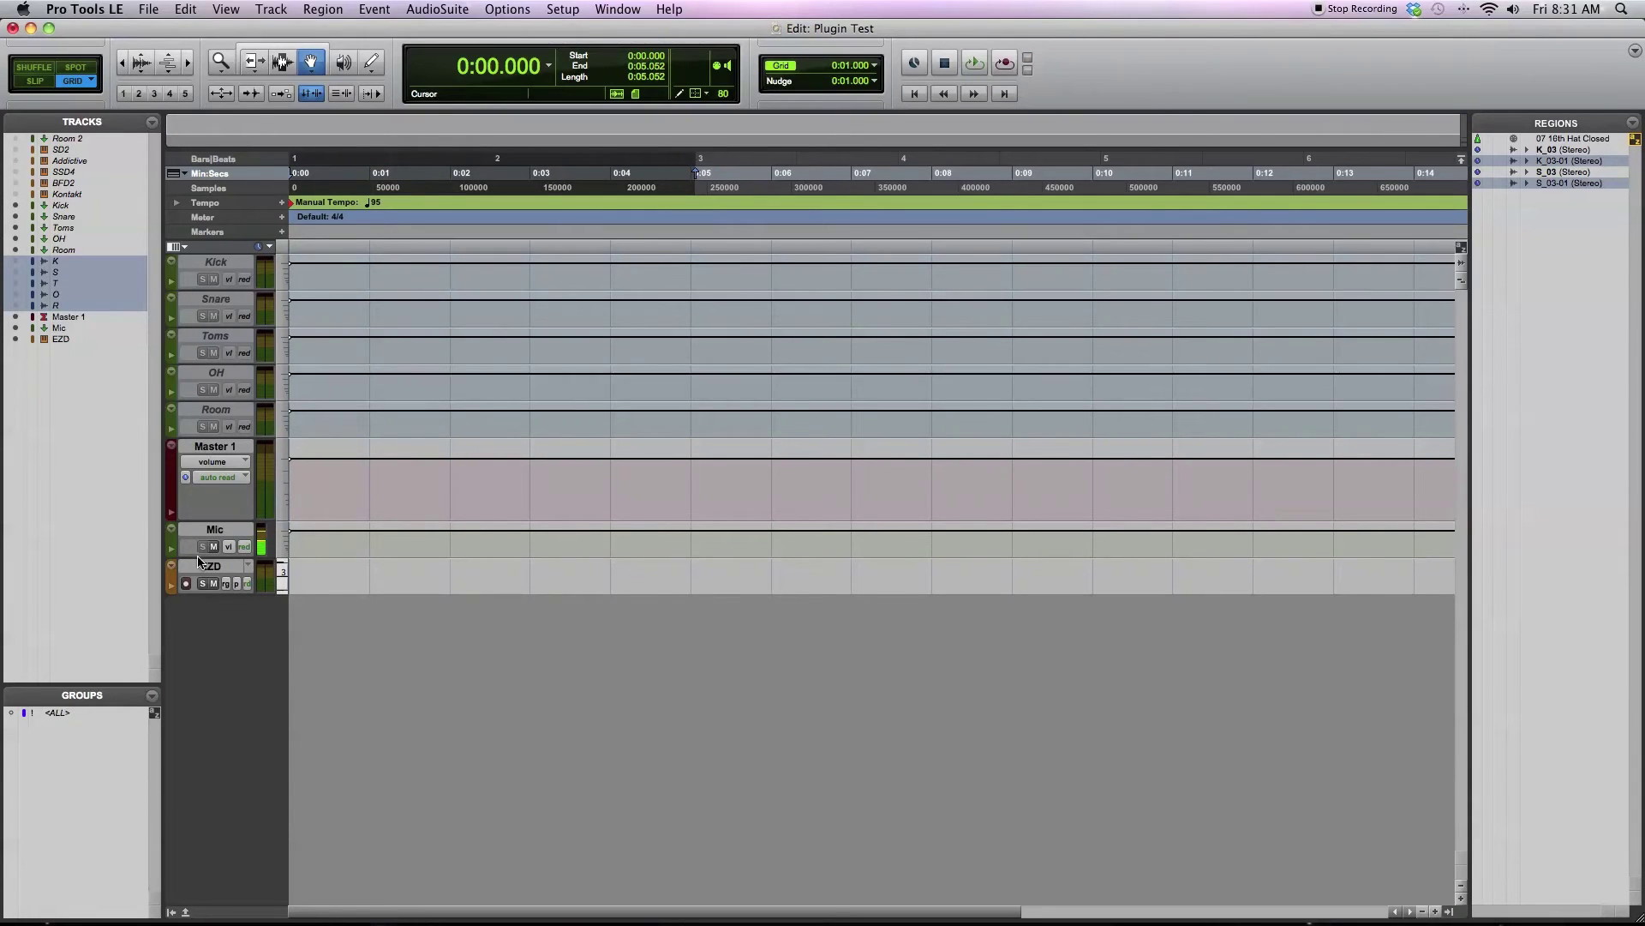
{"action": "key", "text": "super+equal"}
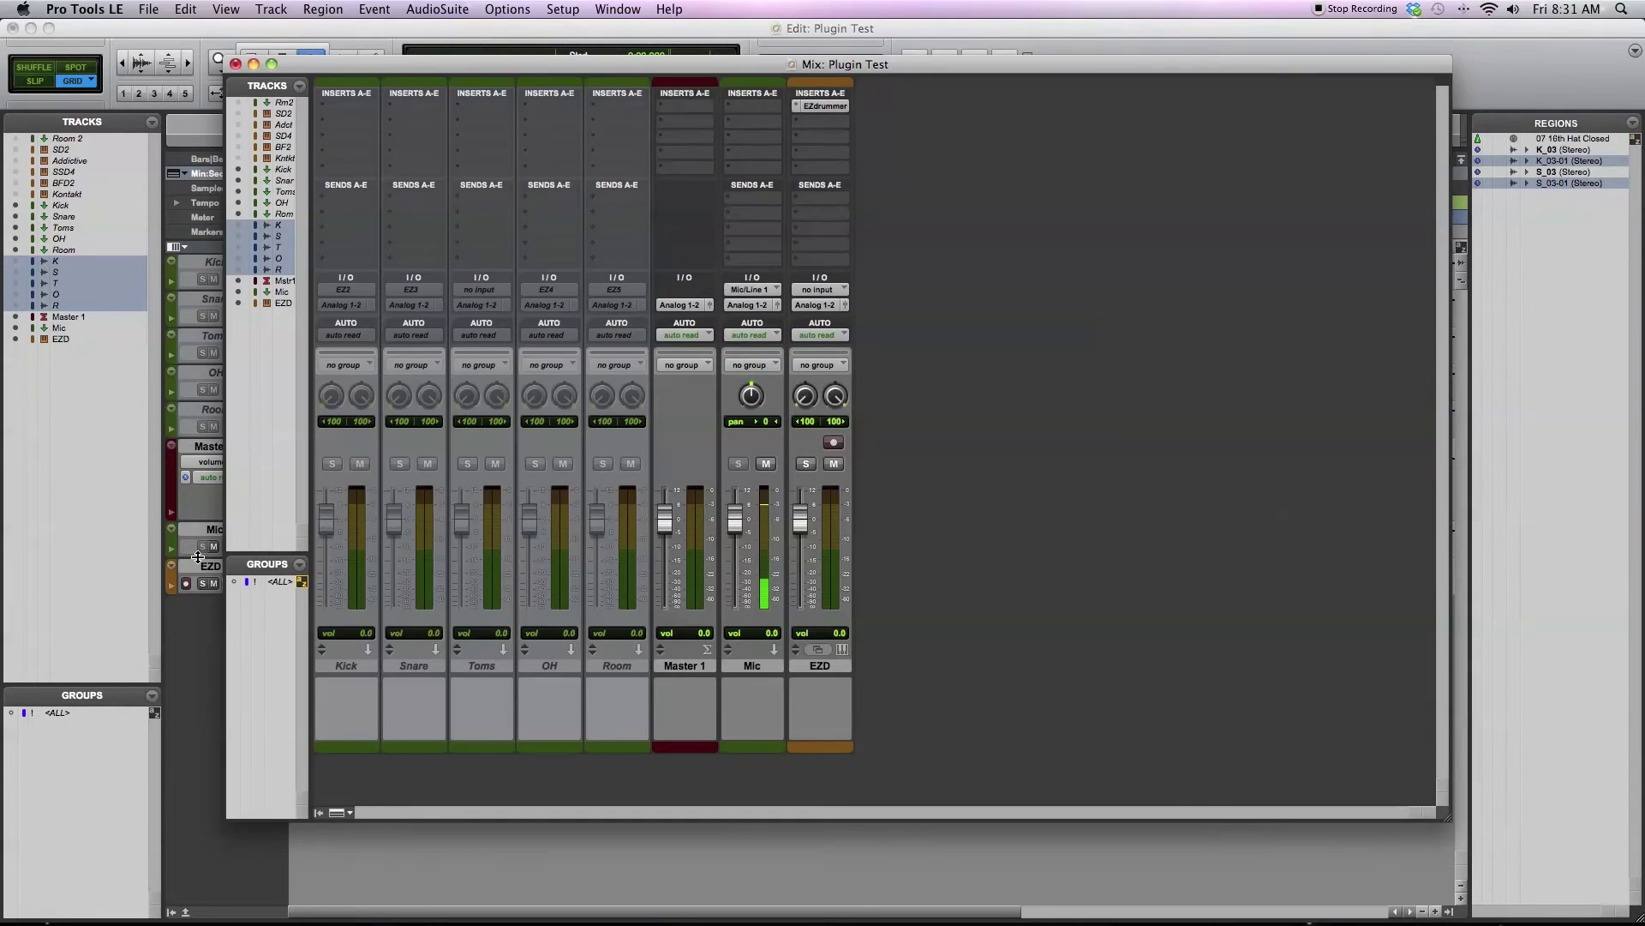
Step: Make the EZD instrument track inactive
{"action": "left_click", "coordinate": [837, 668]}
{"action": "right_click", "coordinate": [836, 668]}
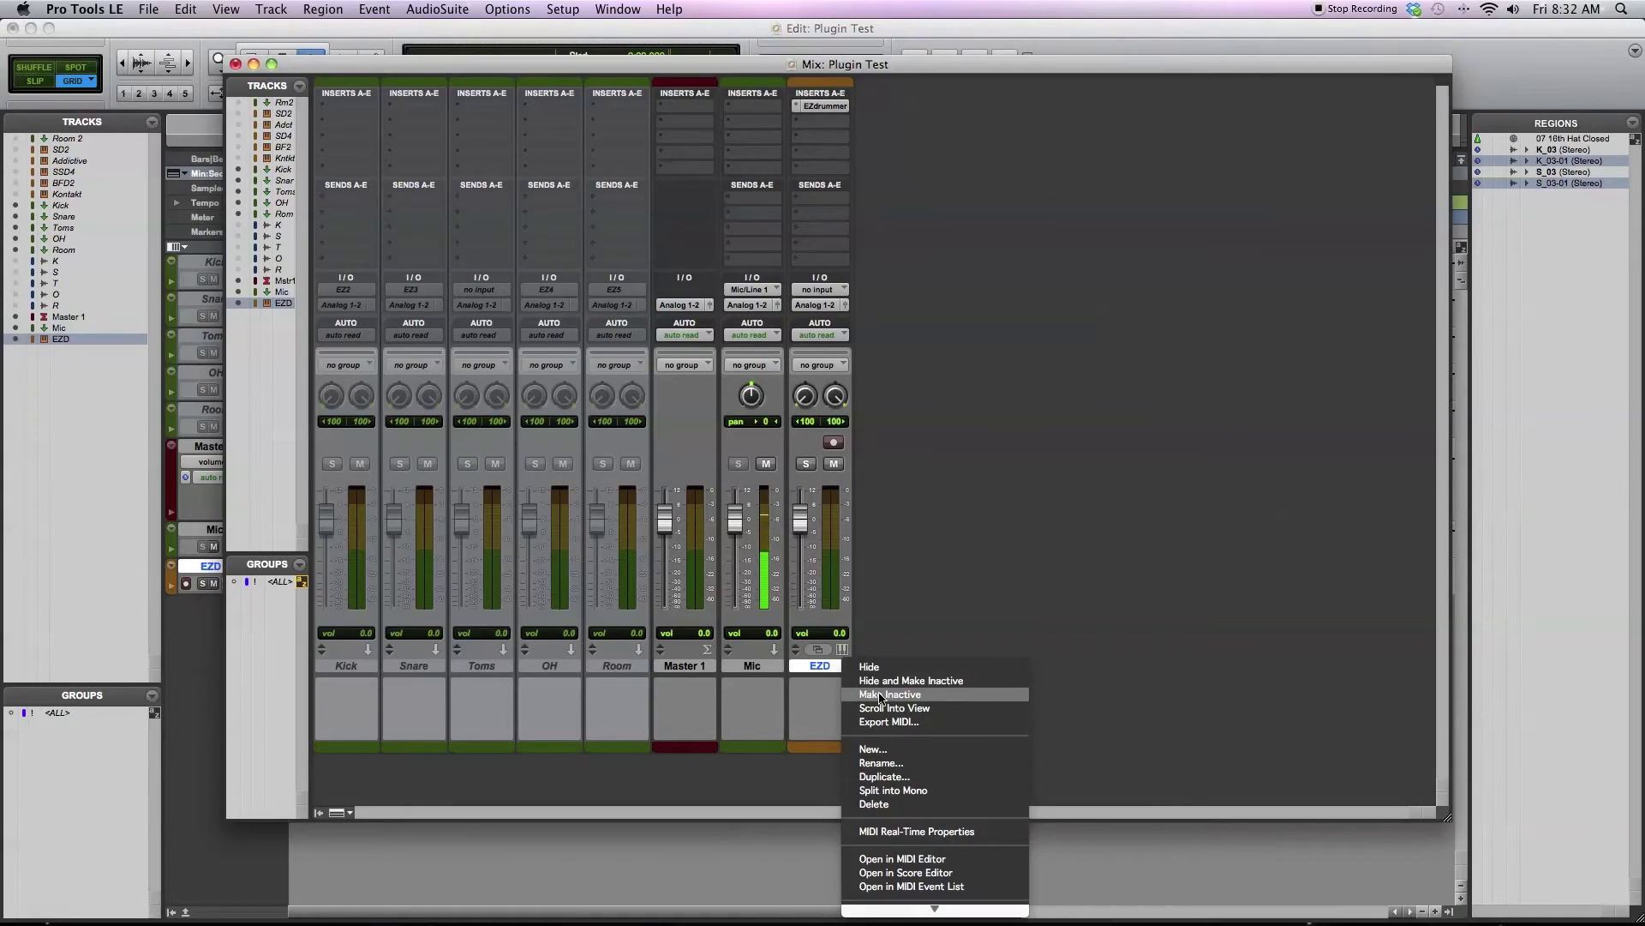
{"action": "left_click", "coordinate": [880, 695]}
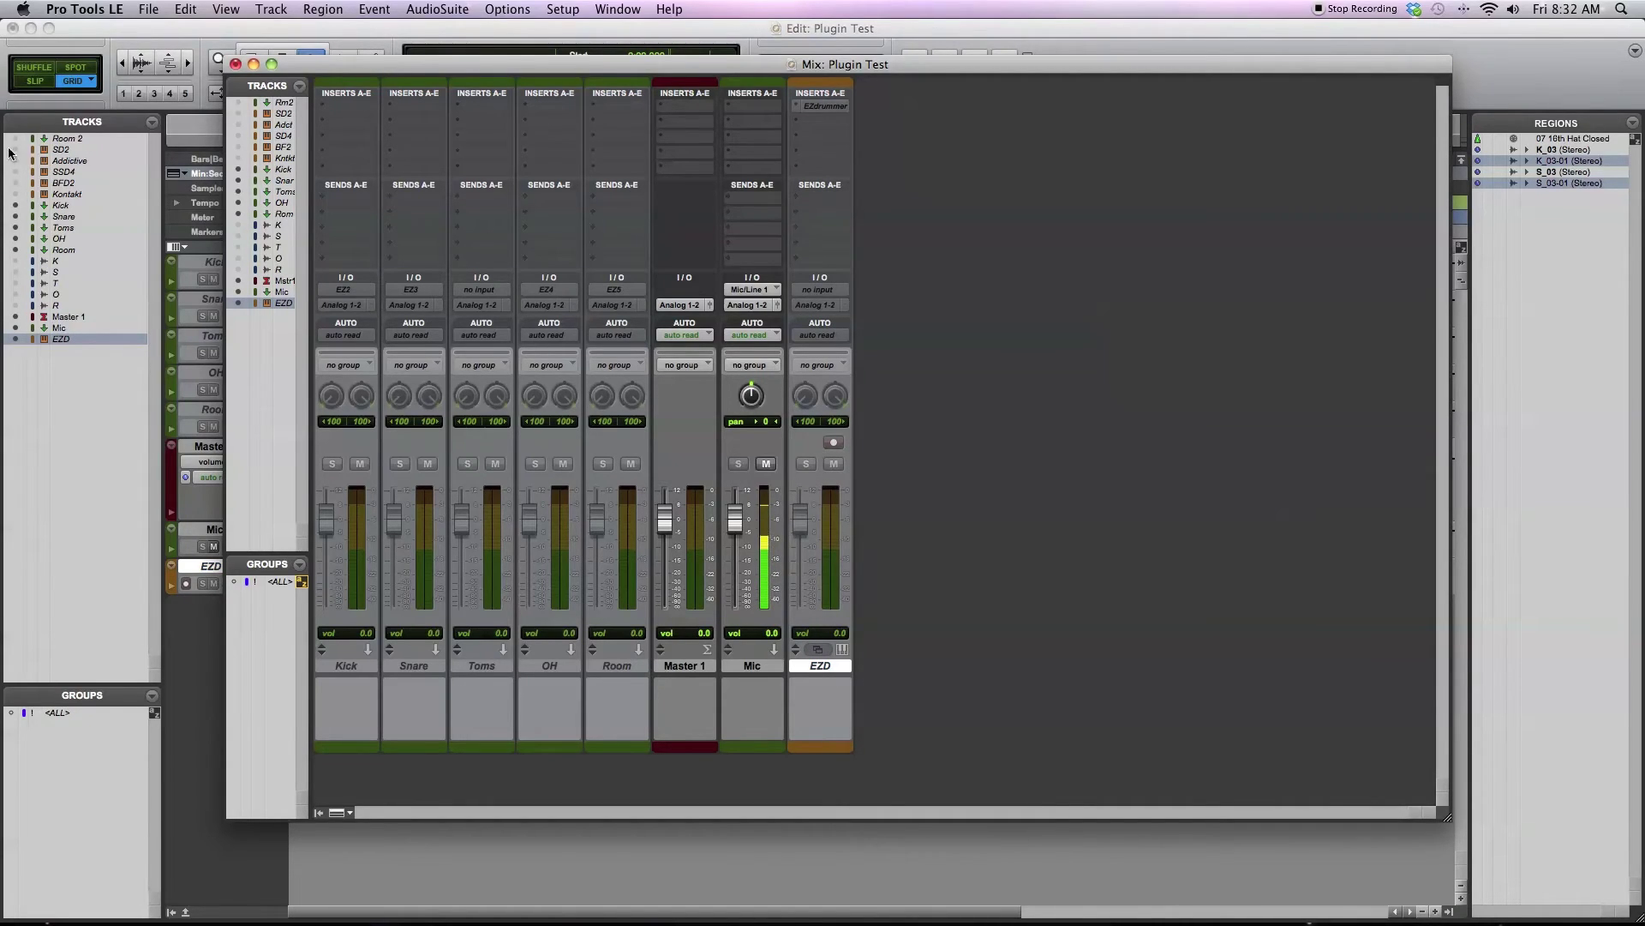
Step: Show the SD2 track, make it active from the Edit window, and return to the Mix window
{"action": "key", "text": "super+equal"}
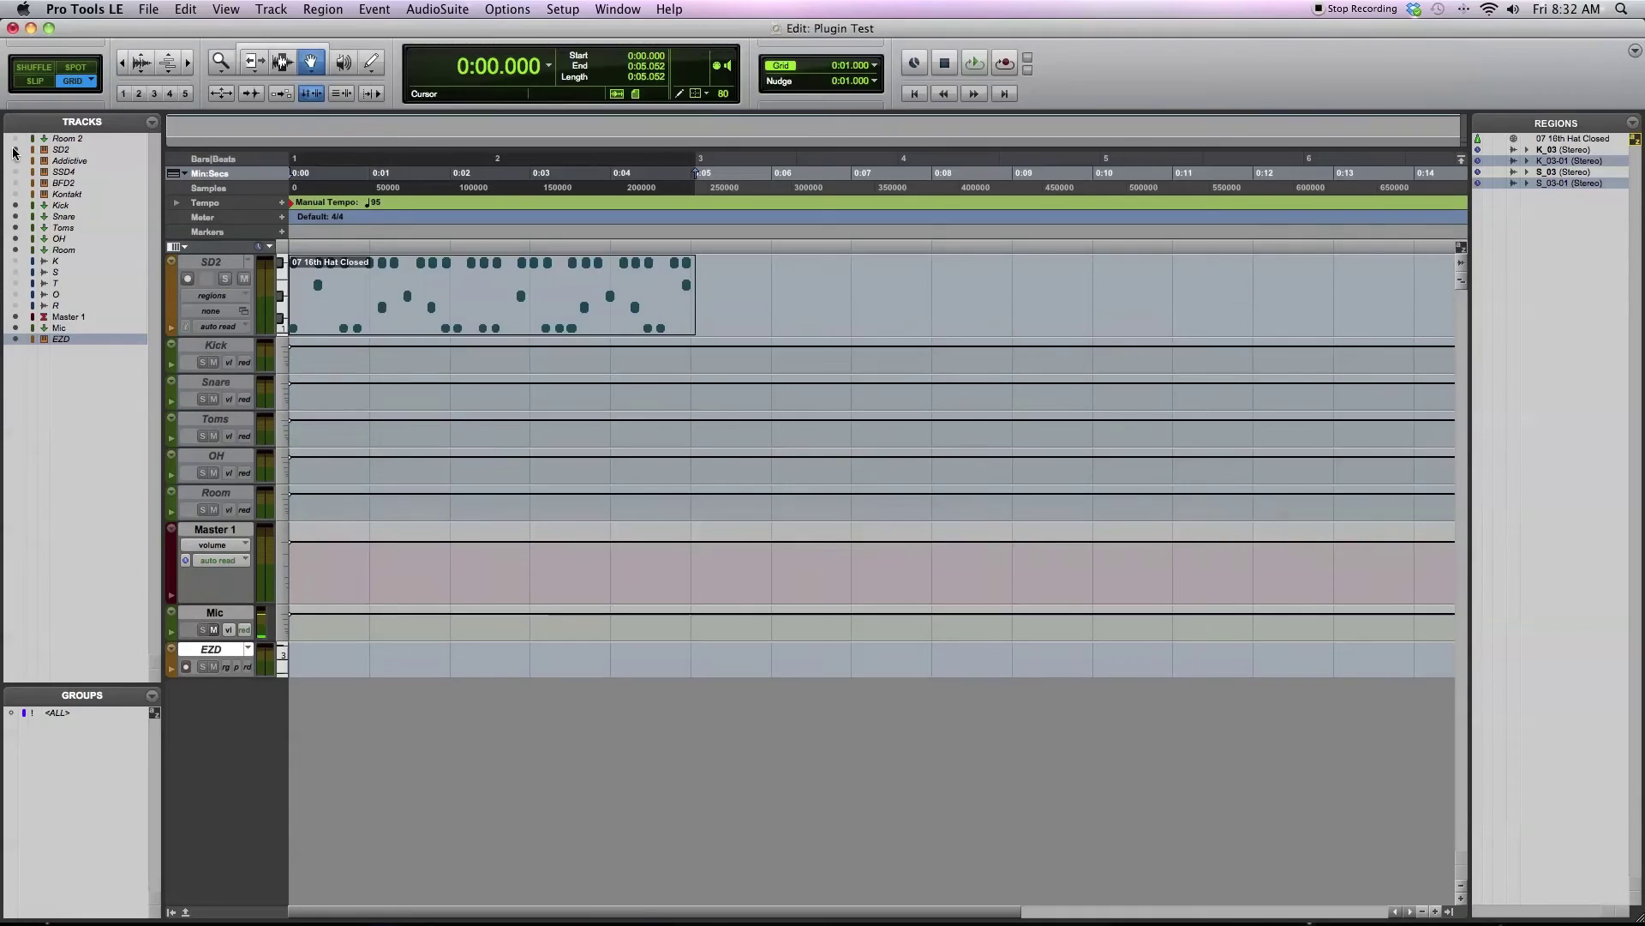
{"action": "right_click", "coordinate": [198, 259]}
{"action": "left_click", "coordinate": [230, 276]}
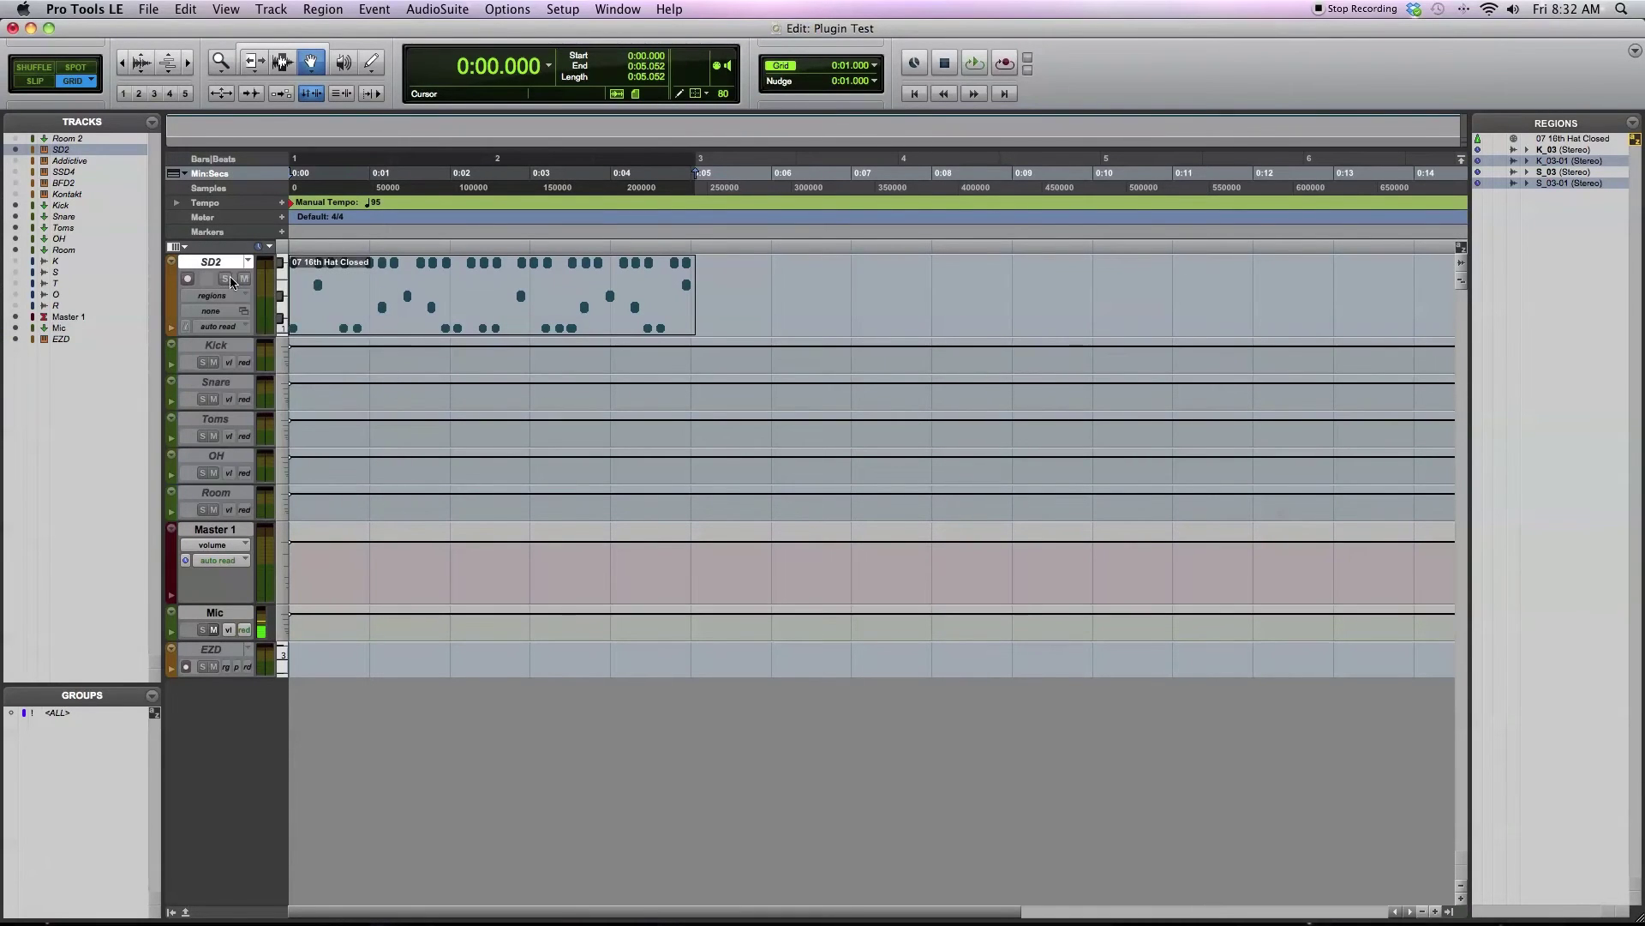
{"action": "key", "text": "super+equal"}
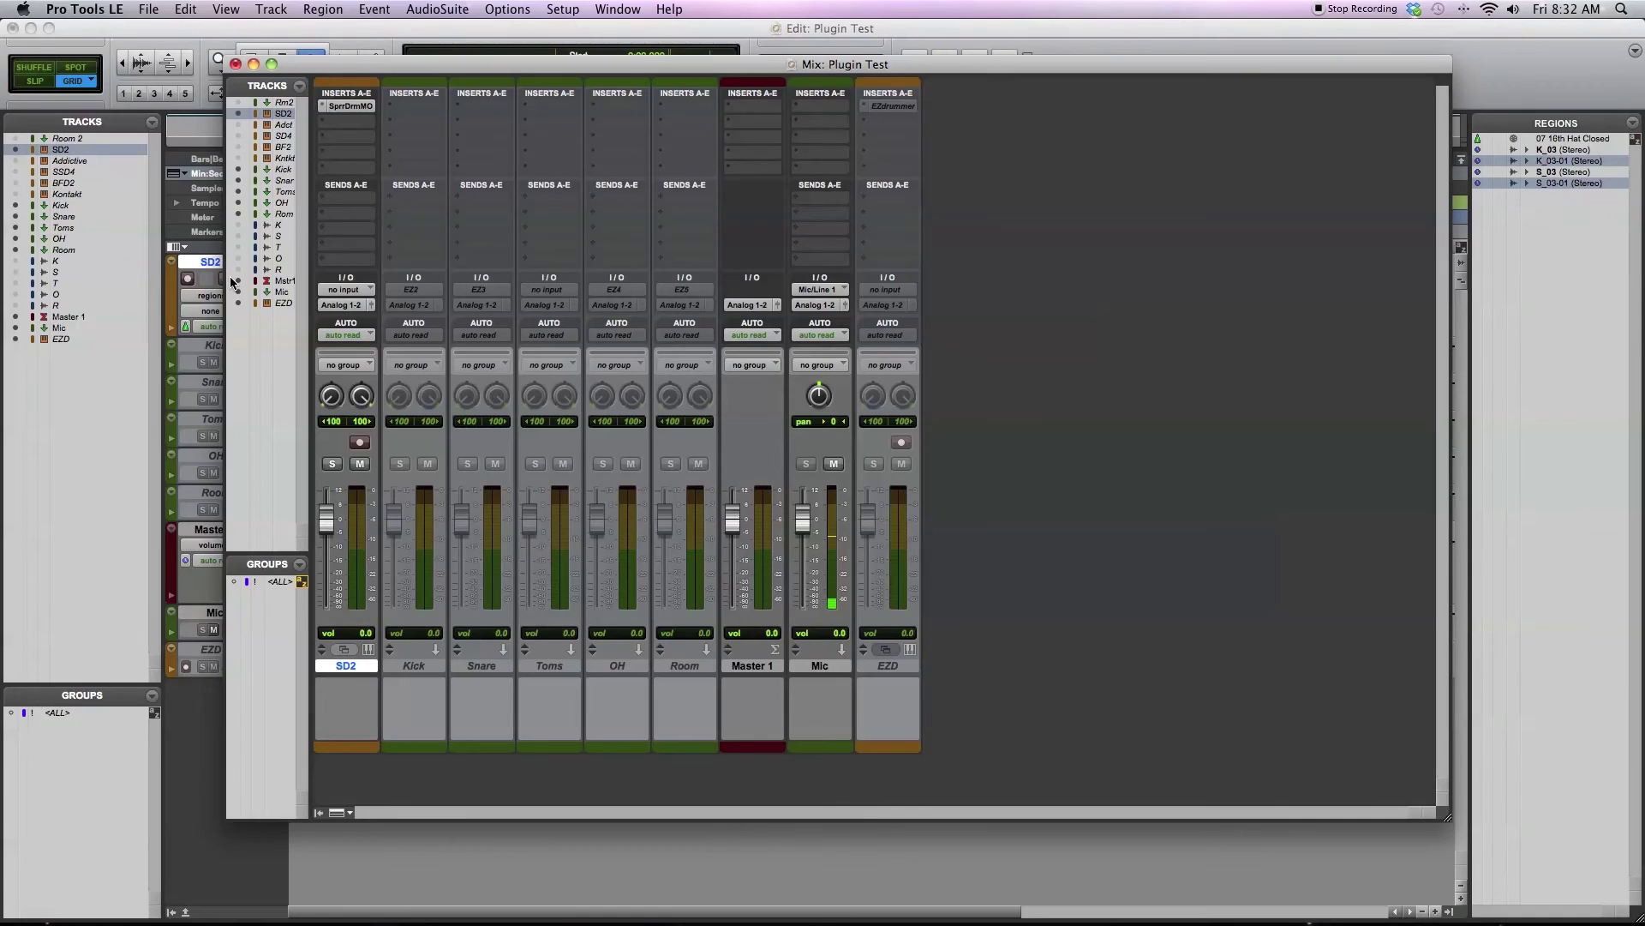
Step: Open Superior Drummer on the SD2 track and examine the output choices for the KD In and KD Out channels in its mixer
{"action": "left_click", "coordinate": [346, 106]}
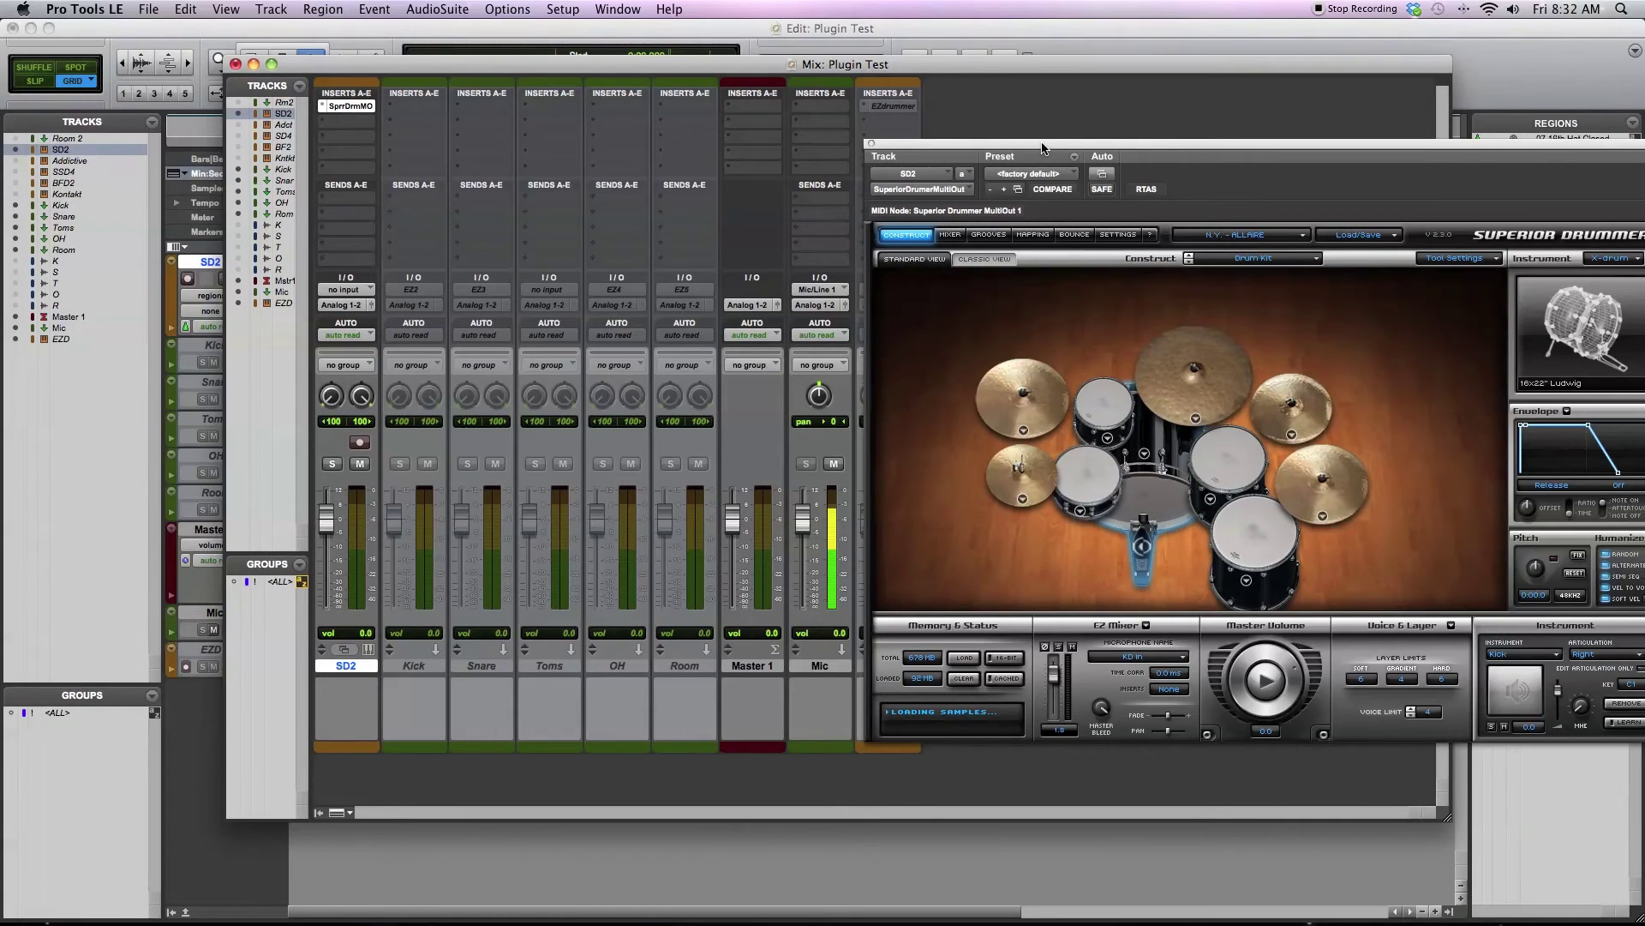
{"action": "left_click_drag", "start_coordinate": [1050, 163], "coordinate": [613, 187]}
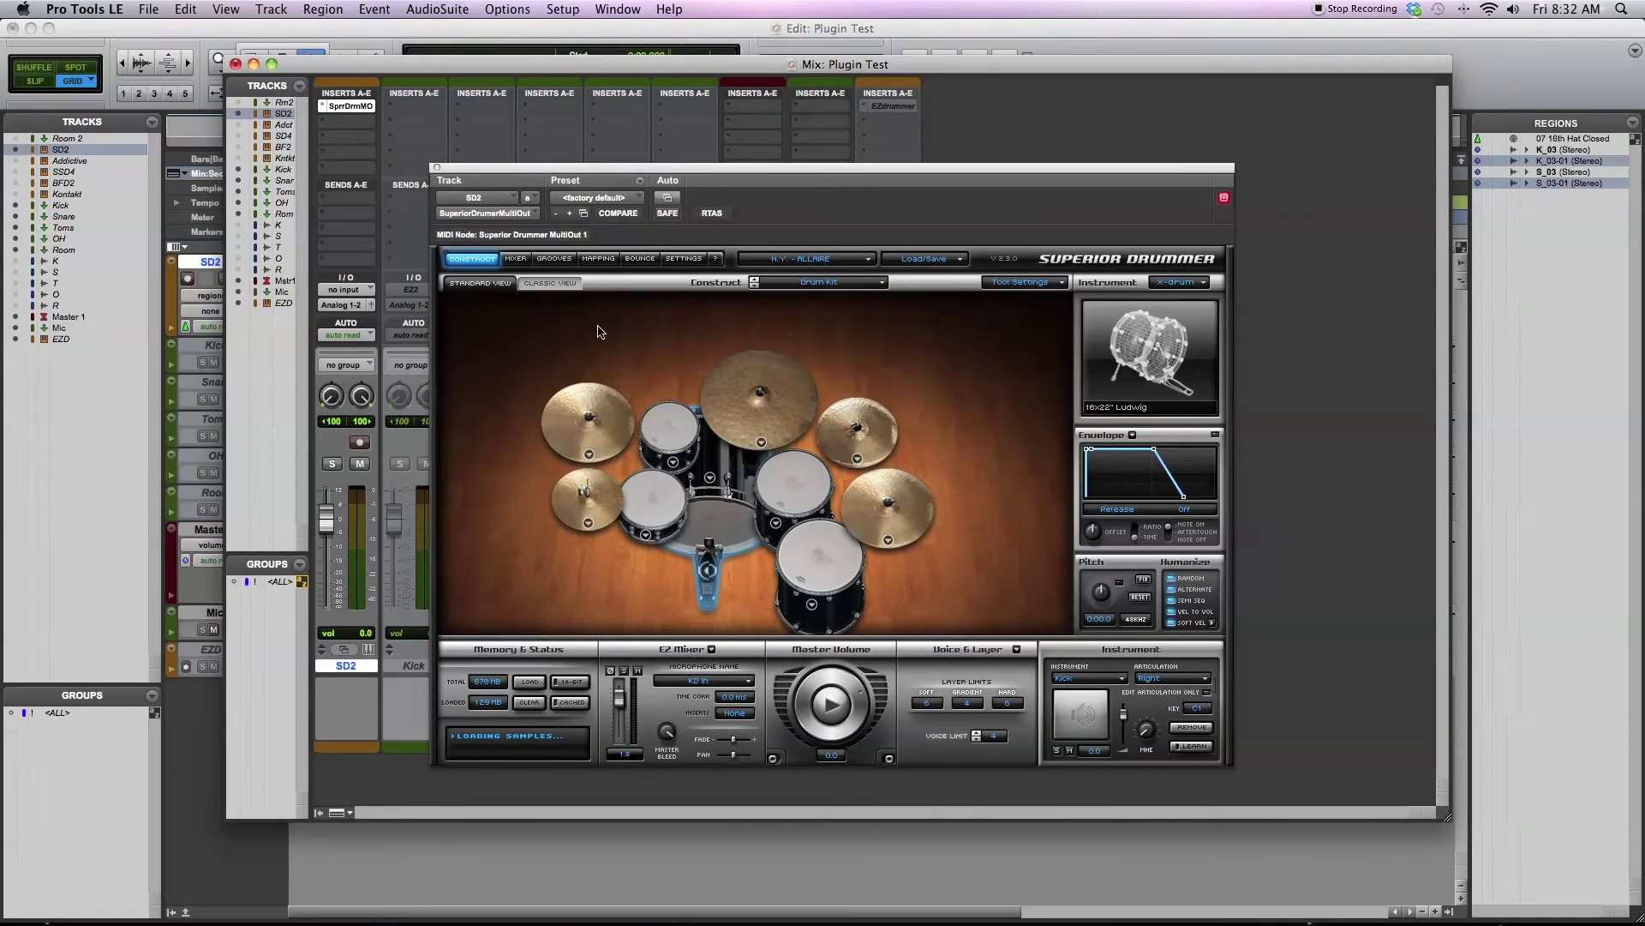
{"action": "left_click", "coordinate": [517, 259]}
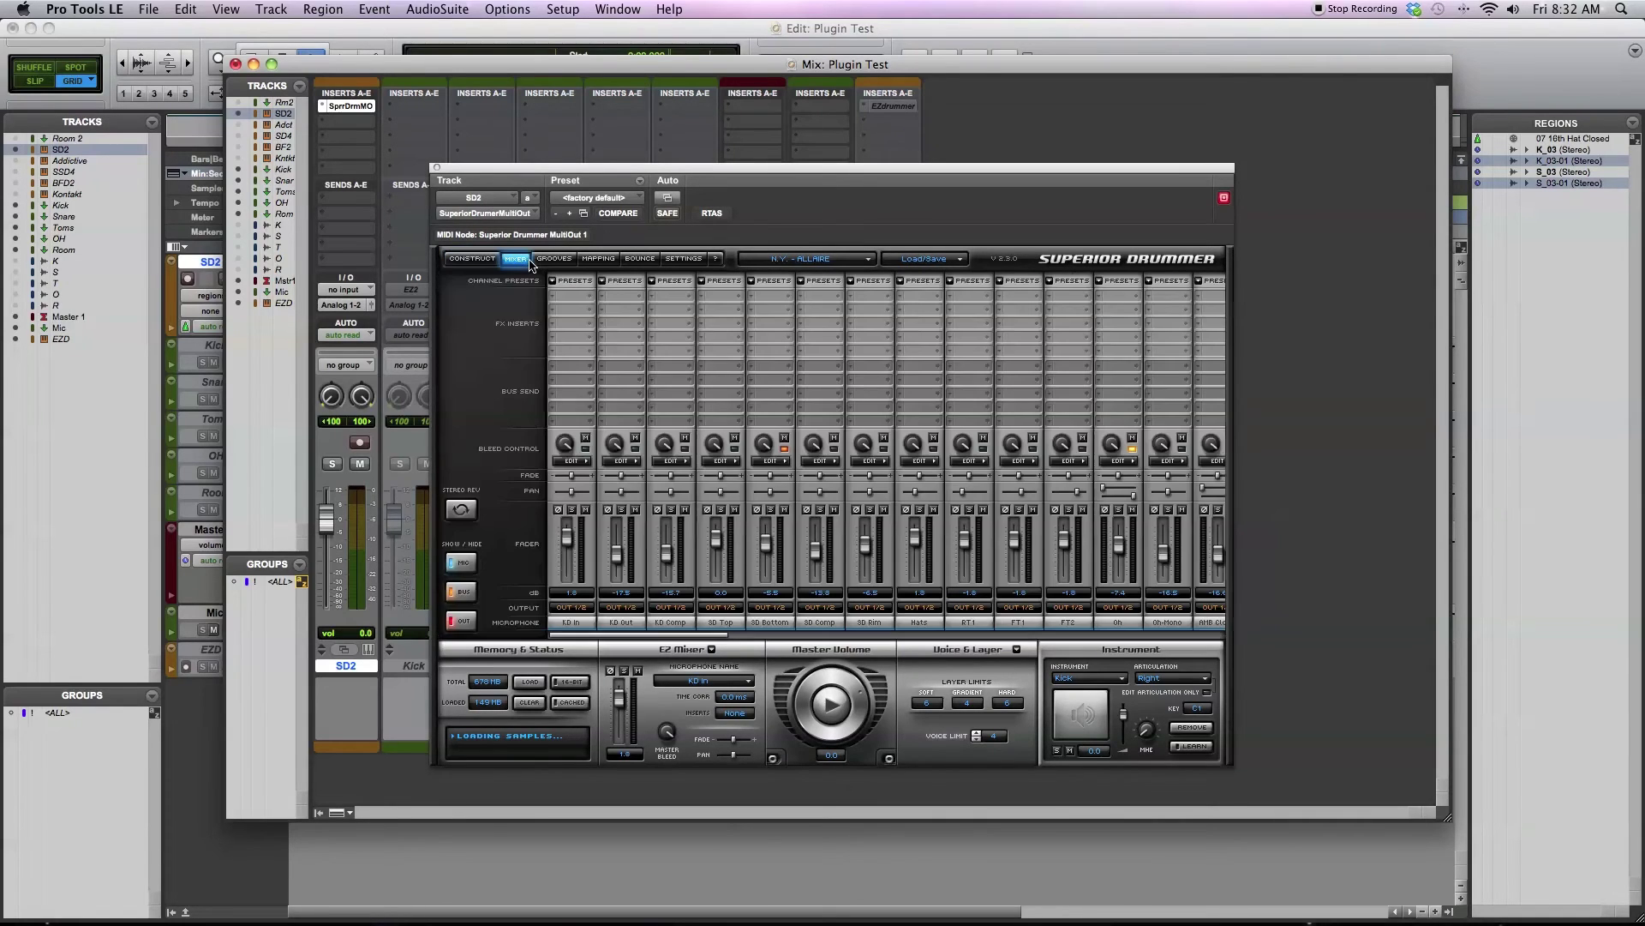
{"action": "left_click", "coordinate": [572, 607]}
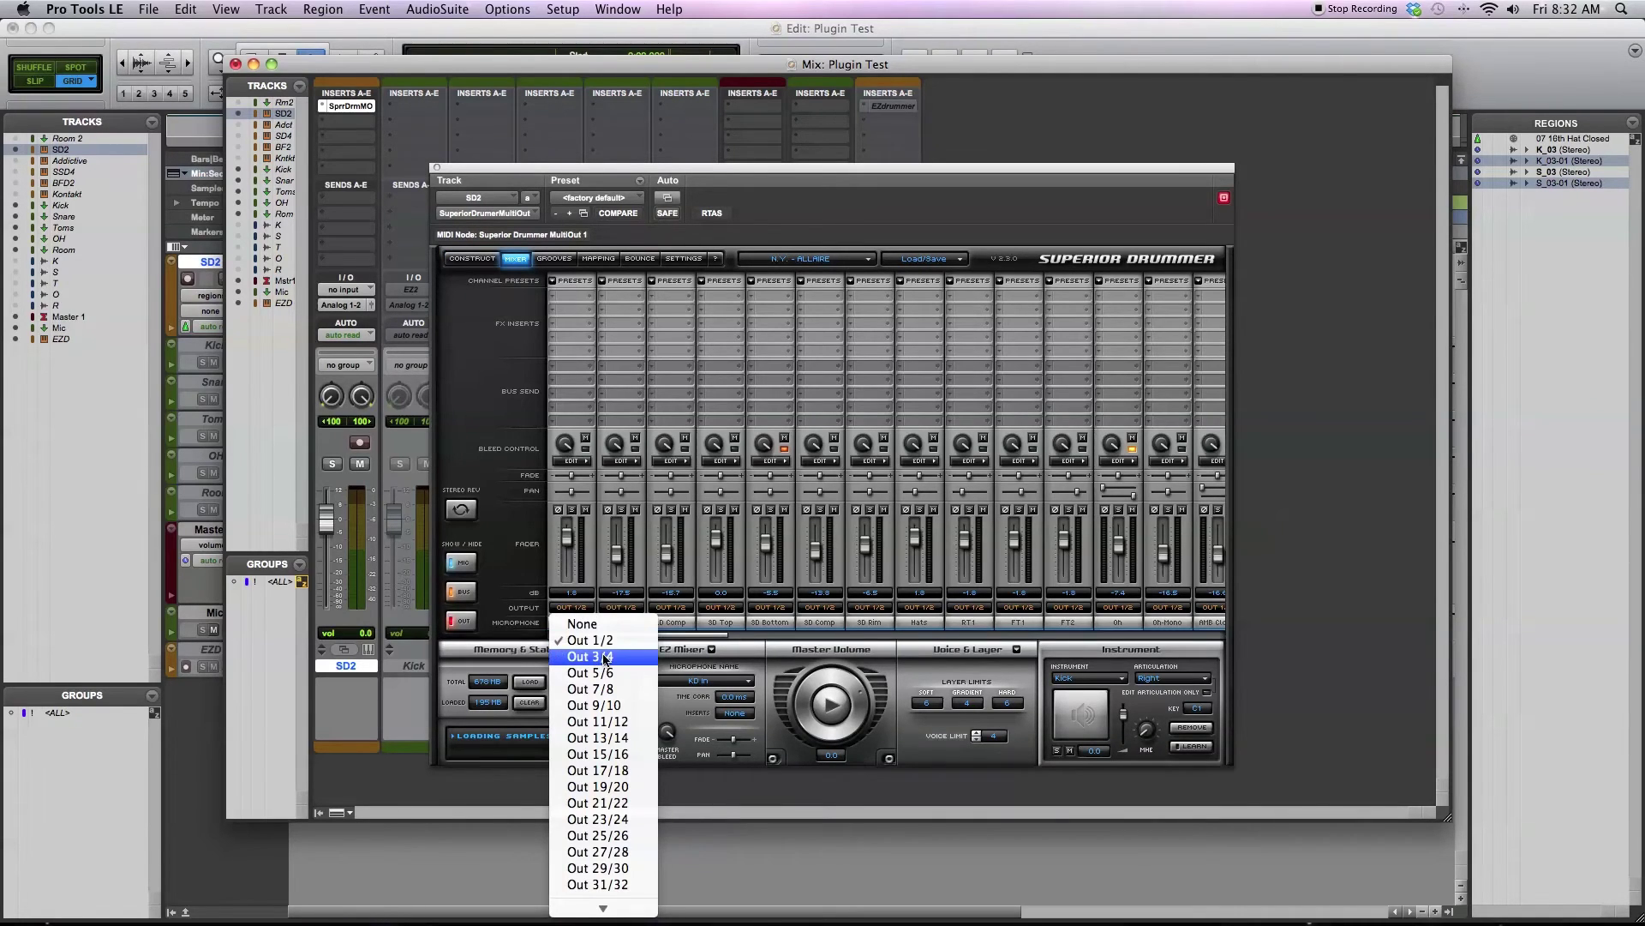
{"action": "left_click", "coordinate": [621, 607]}
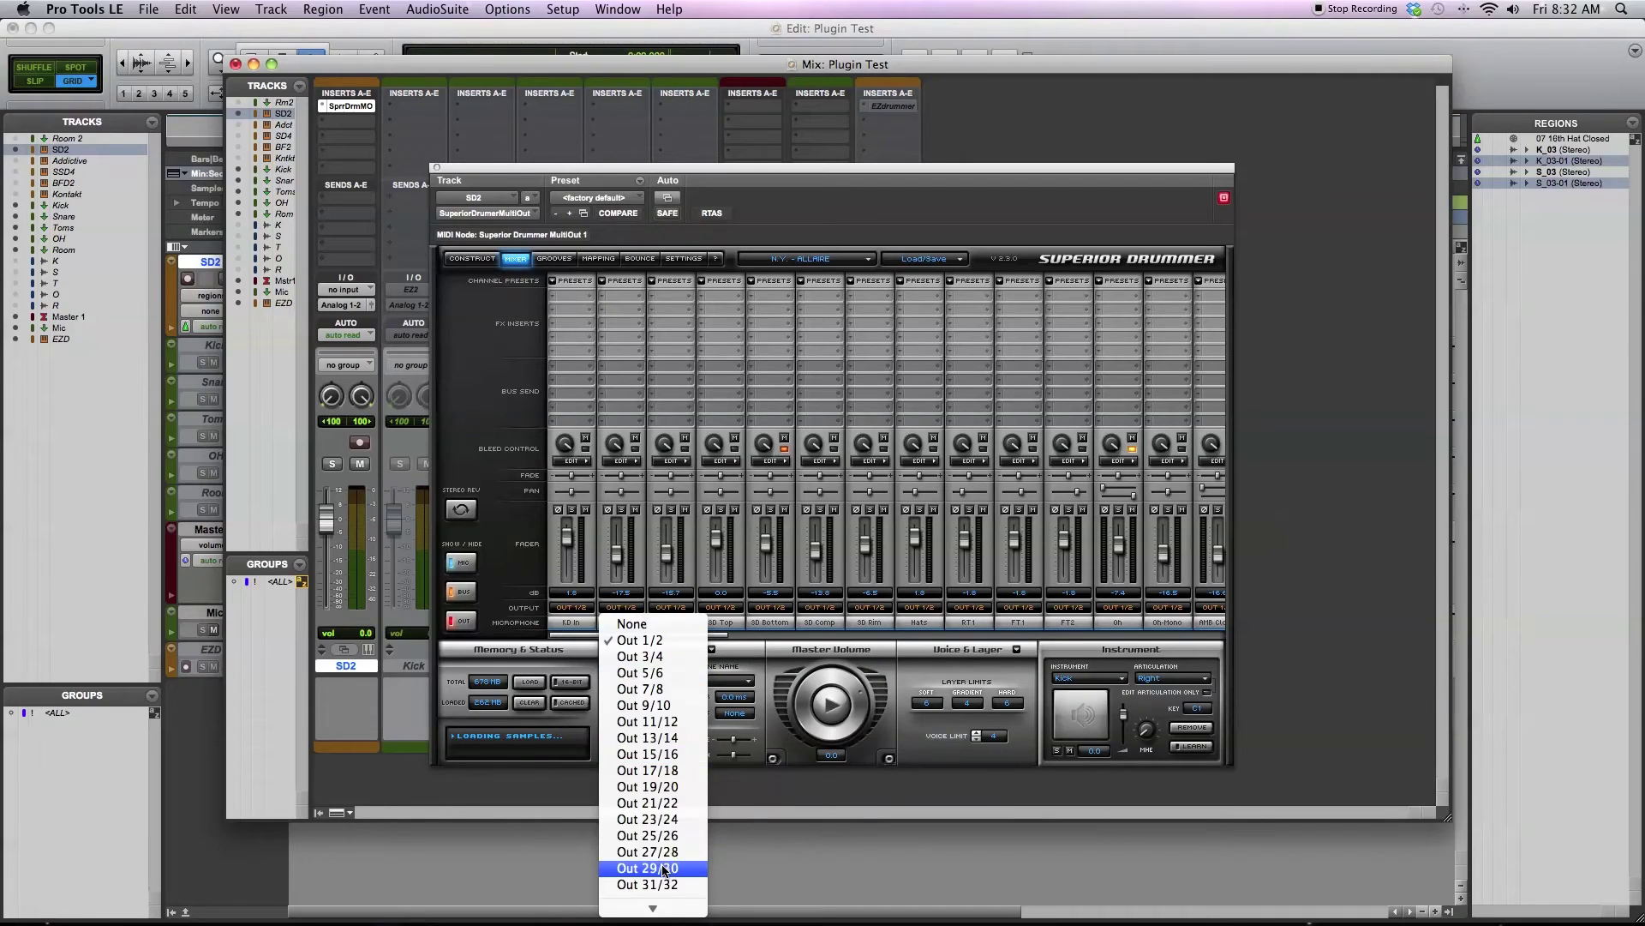
{"action": "scroll", "coordinate": [684, 791], "scroll_direction": "down", "scroll_amount": 5}
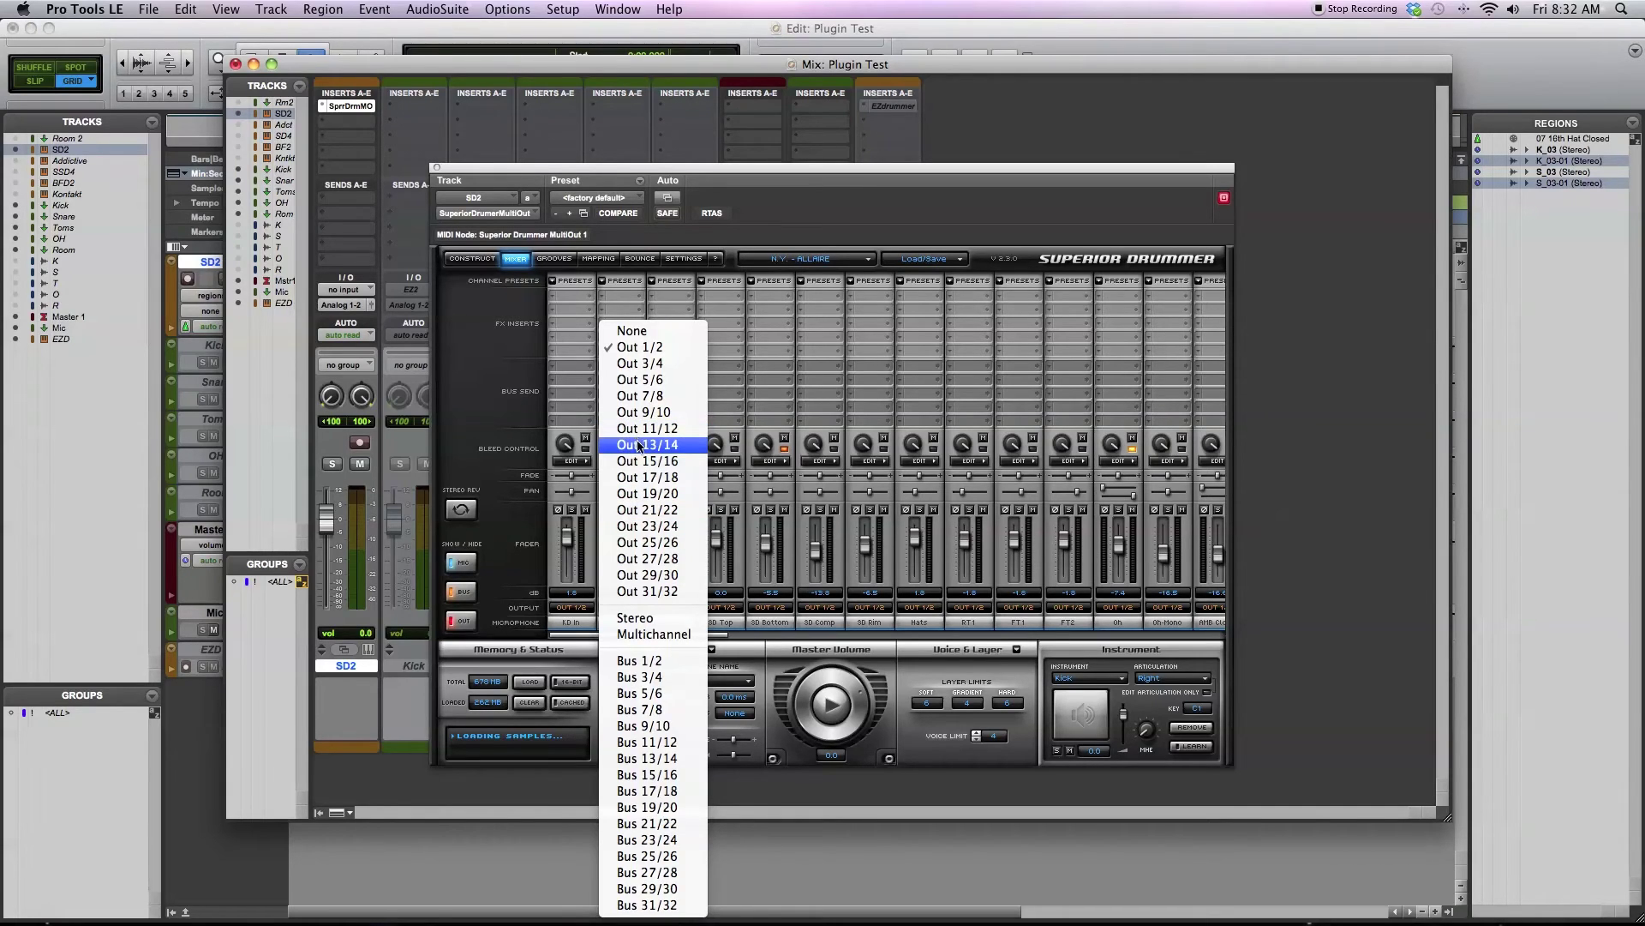
Step: Close Superior Drummer, and hide and make inactive the SD2 track
{"action": "left_click", "coordinate": [436, 167]}
{"action": "left_click", "coordinate": [436, 168]}
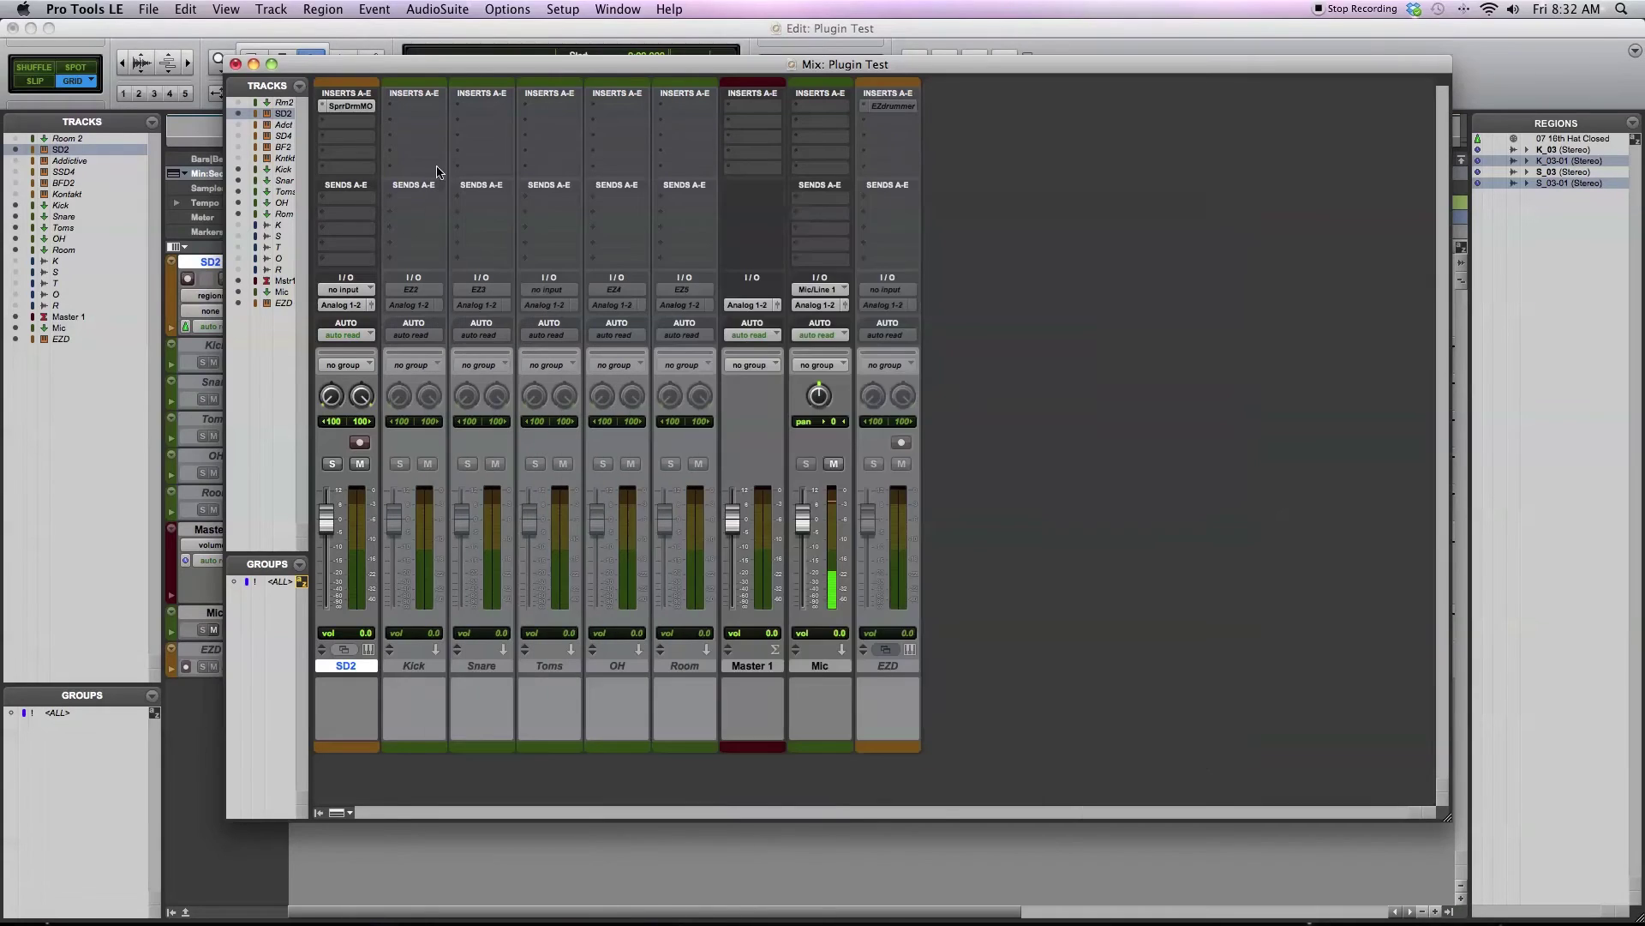
{"action": "right_click", "coordinate": [356, 668]}
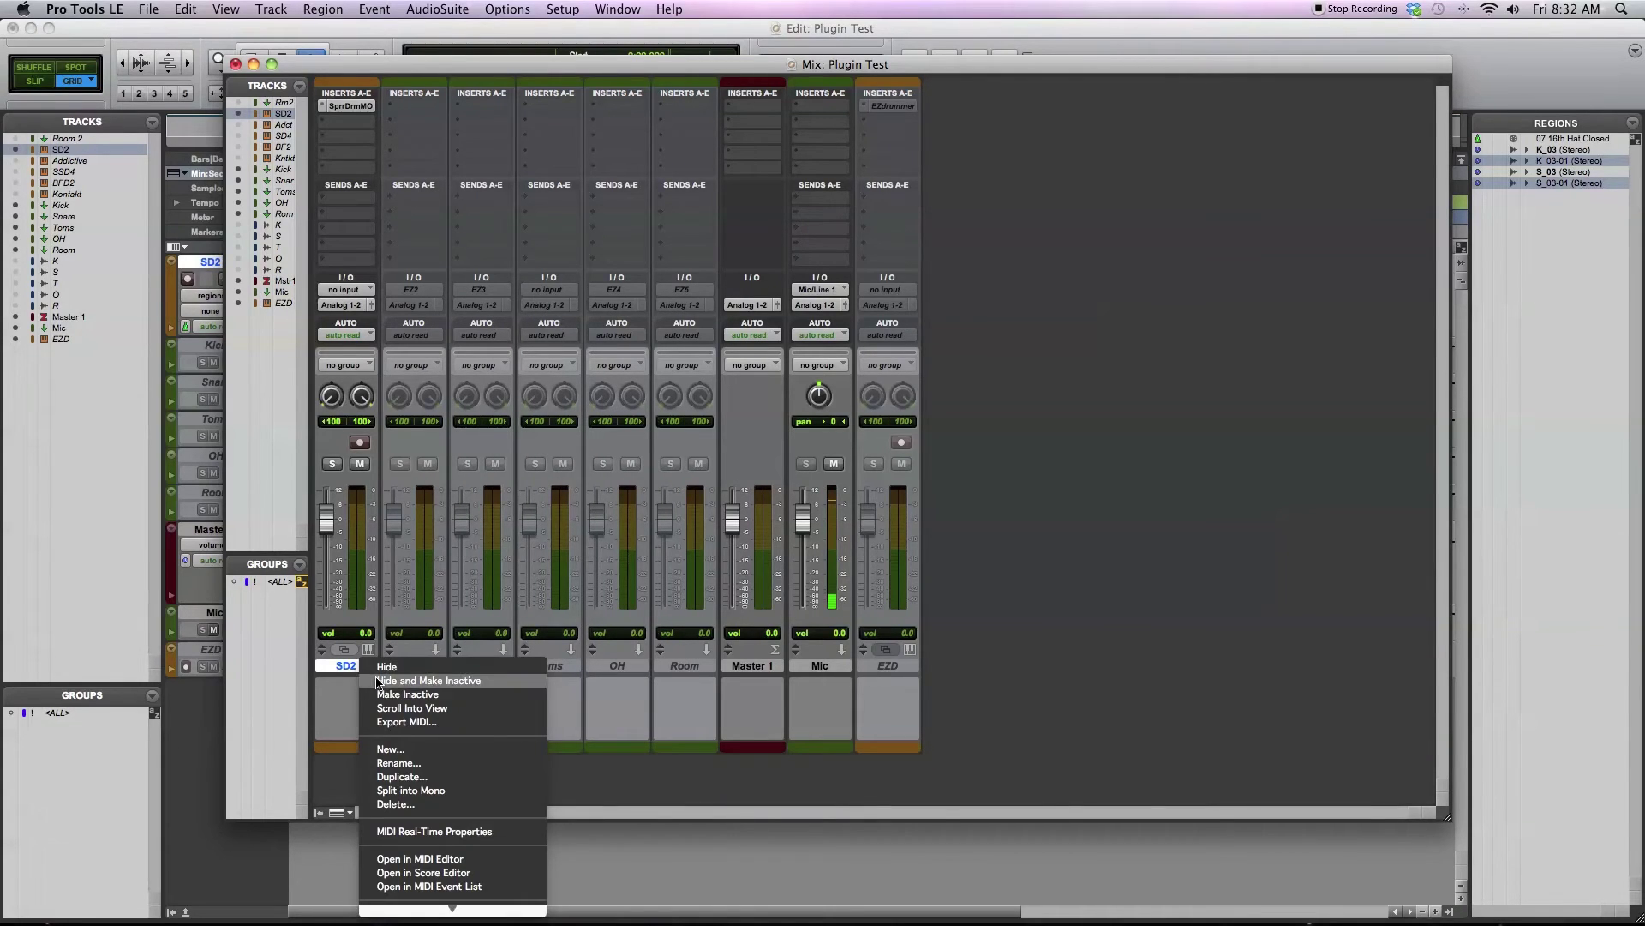
{"action": "left_click", "coordinate": [378, 683]}
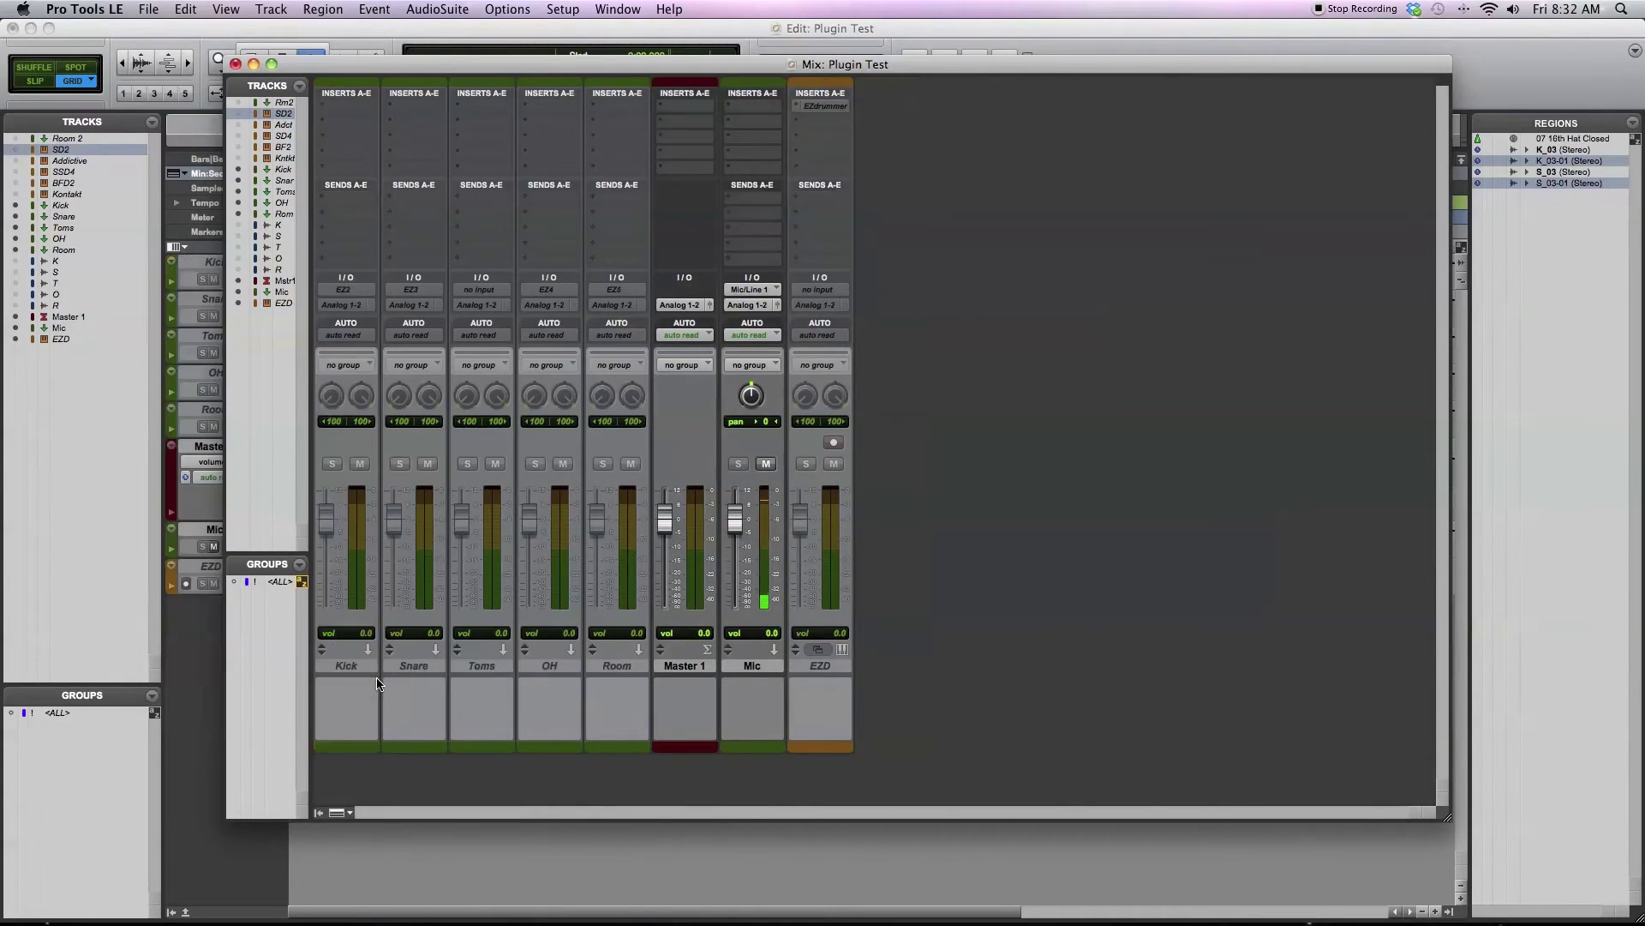
Step: Show the Addictive track in the mixer and make it active
{"action": "left_click", "coordinate": [239, 126]}
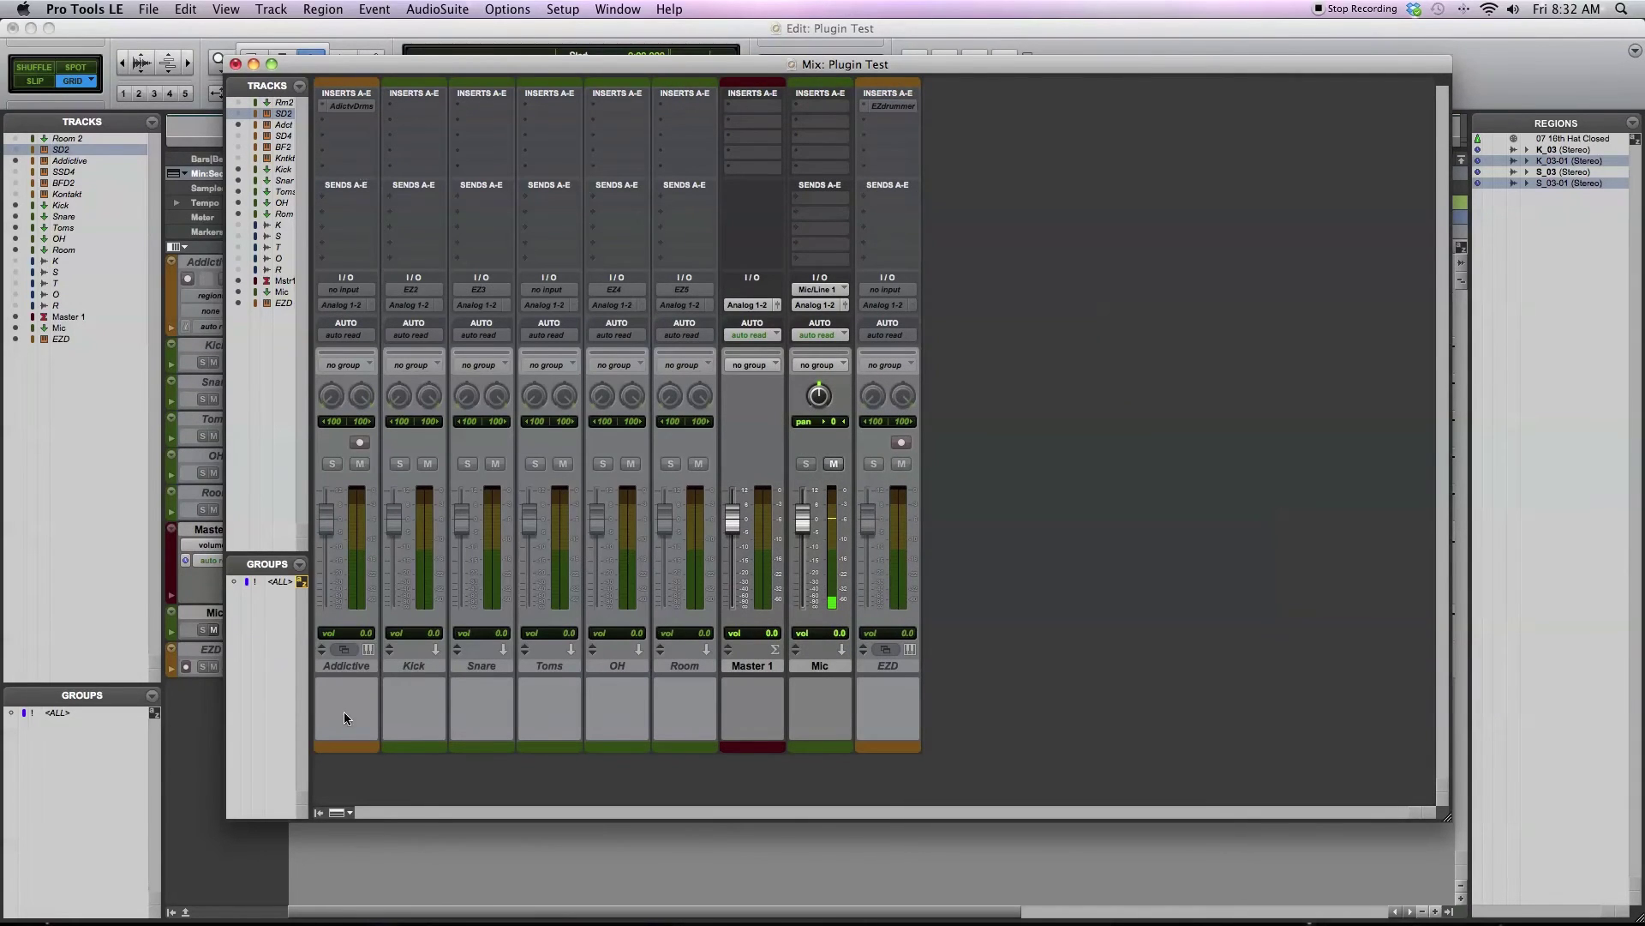
{"action": "right_click", "coordinate": [352, 669]}
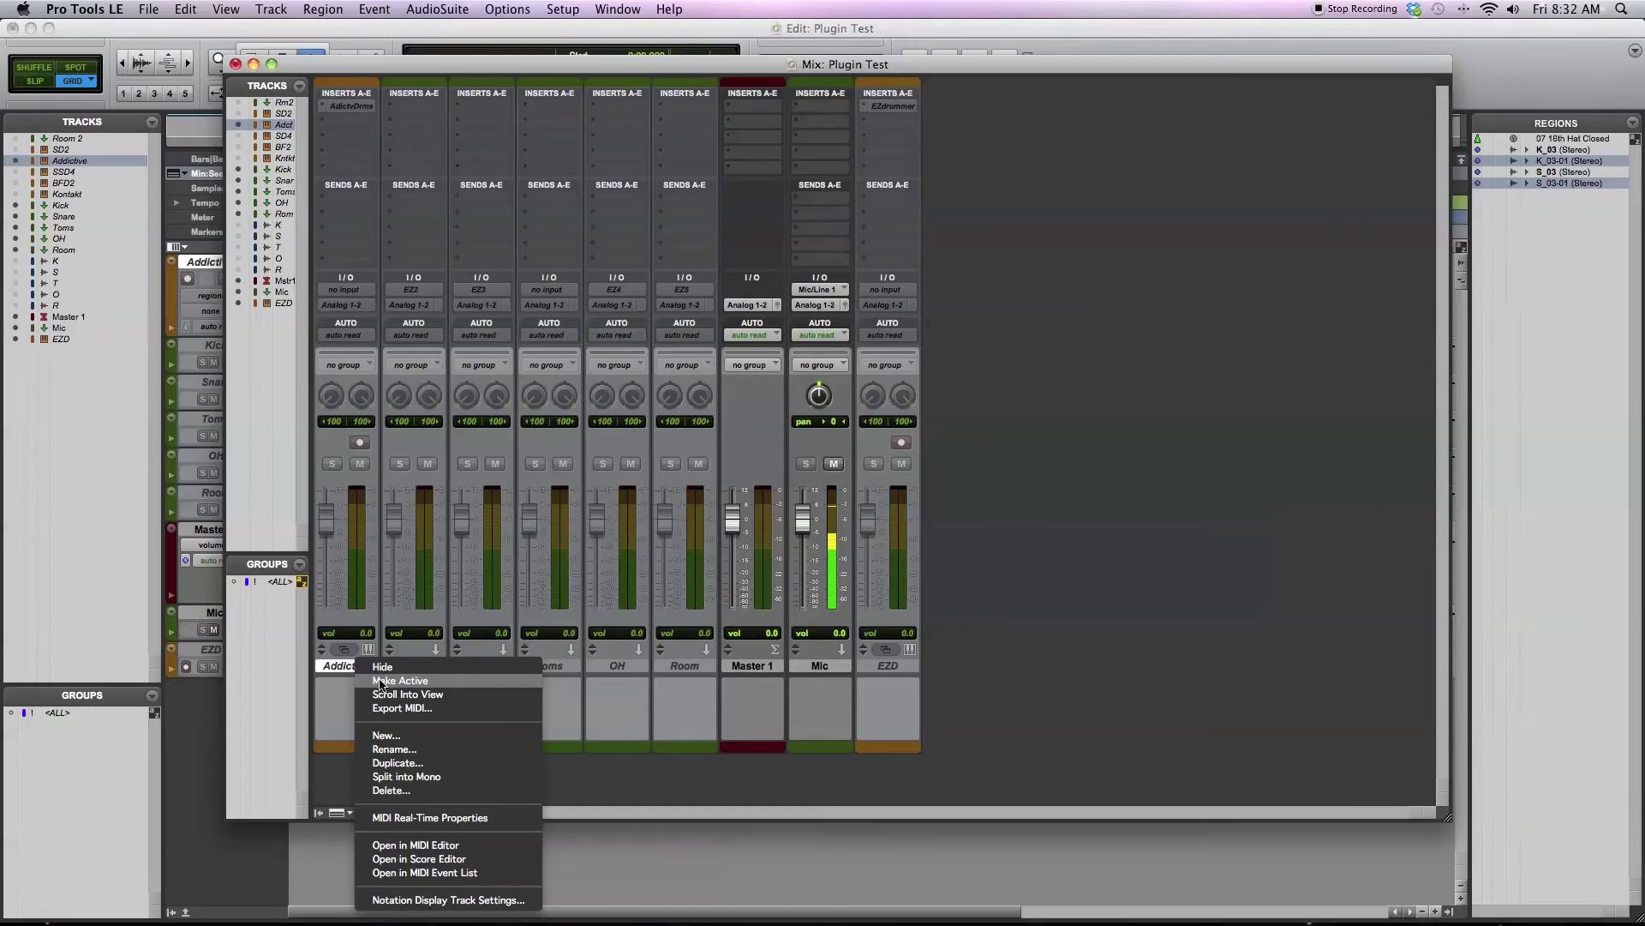
{"action": "left_click", "coordinate": [382, 681]}
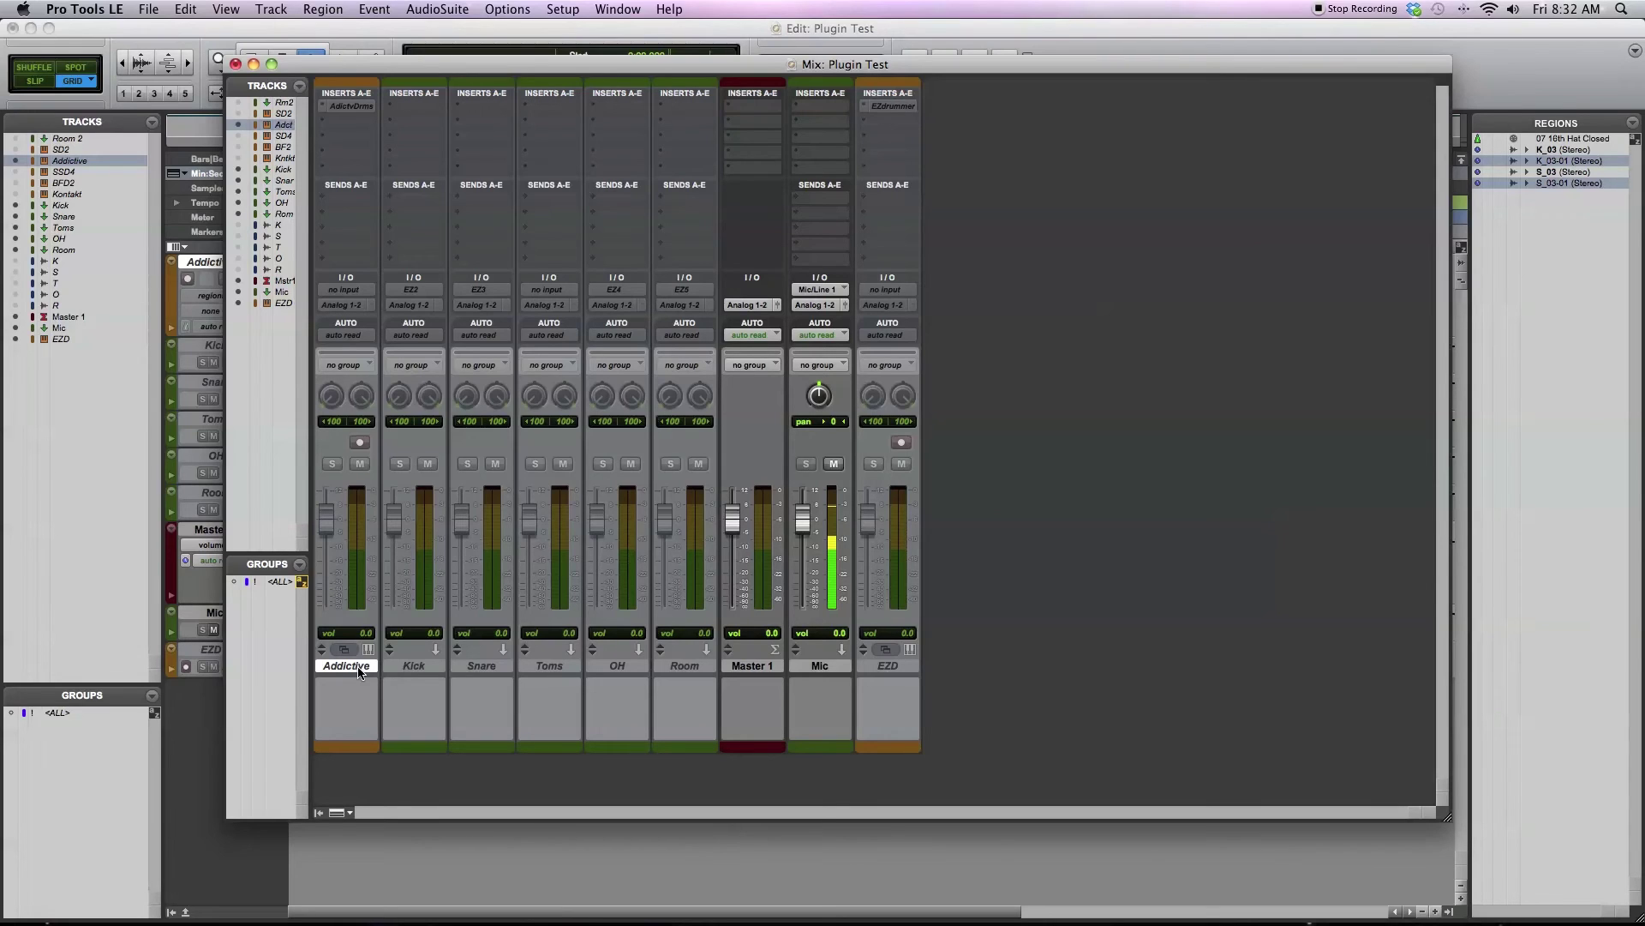
{"action": "left_click", "coordinate": [358, 667]}
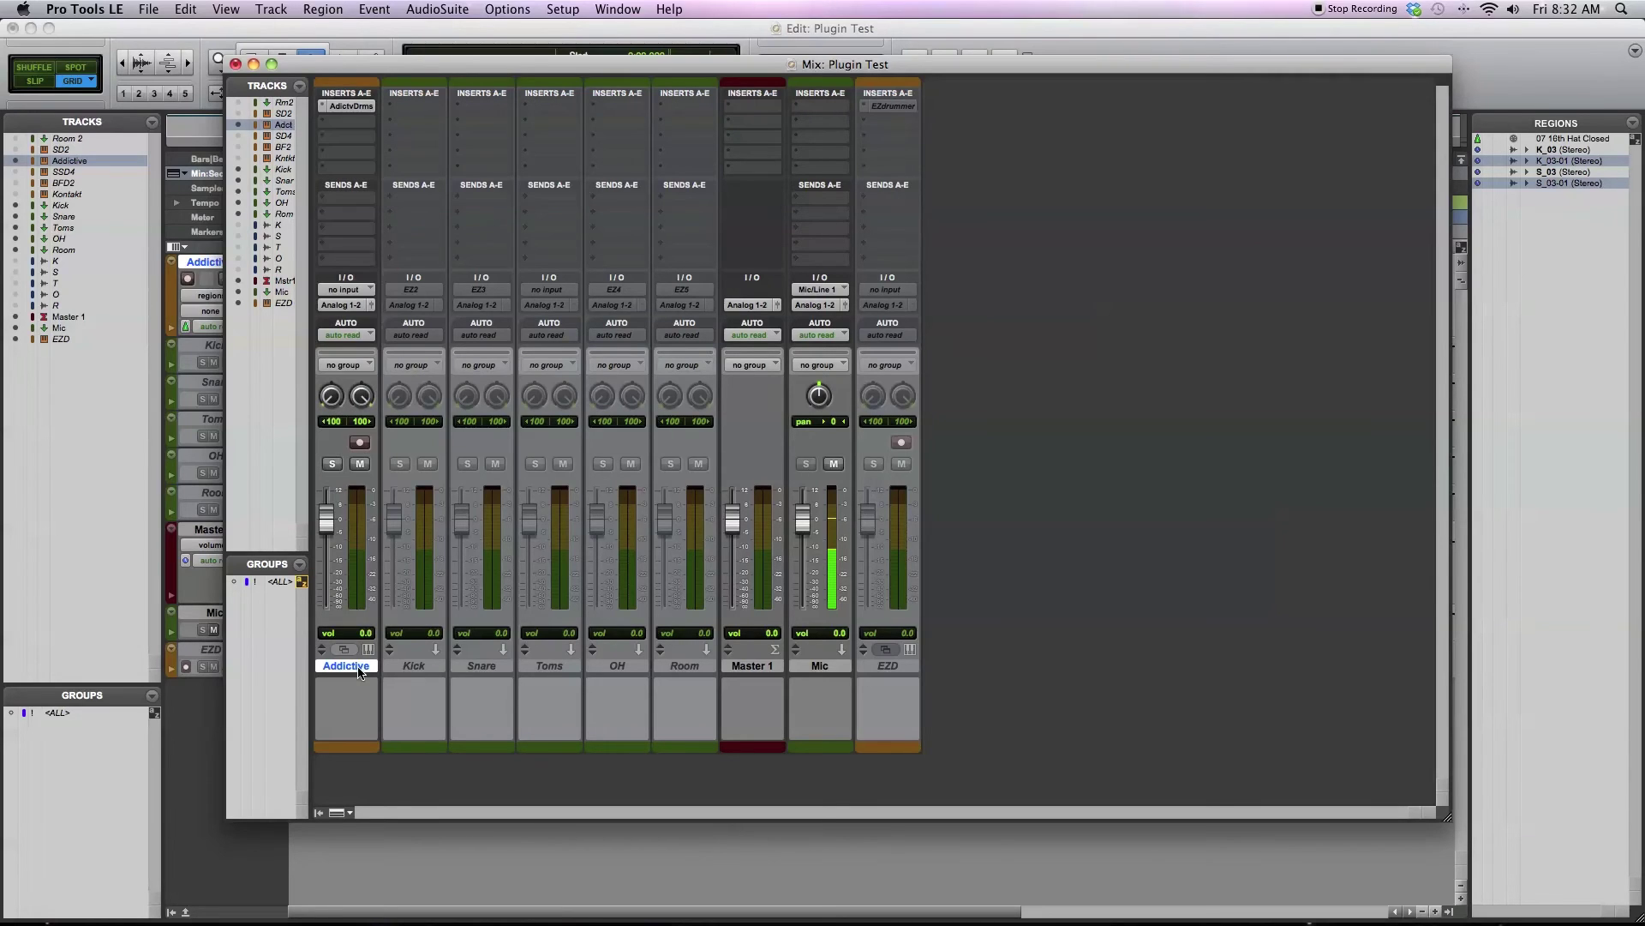
Step: In Addictive Drums, enable separate outputs for the Kick through Tom 4, Overhead and Room channels, and close the plug-in
{"action": "left_click", "coordinate": [353, 106]}
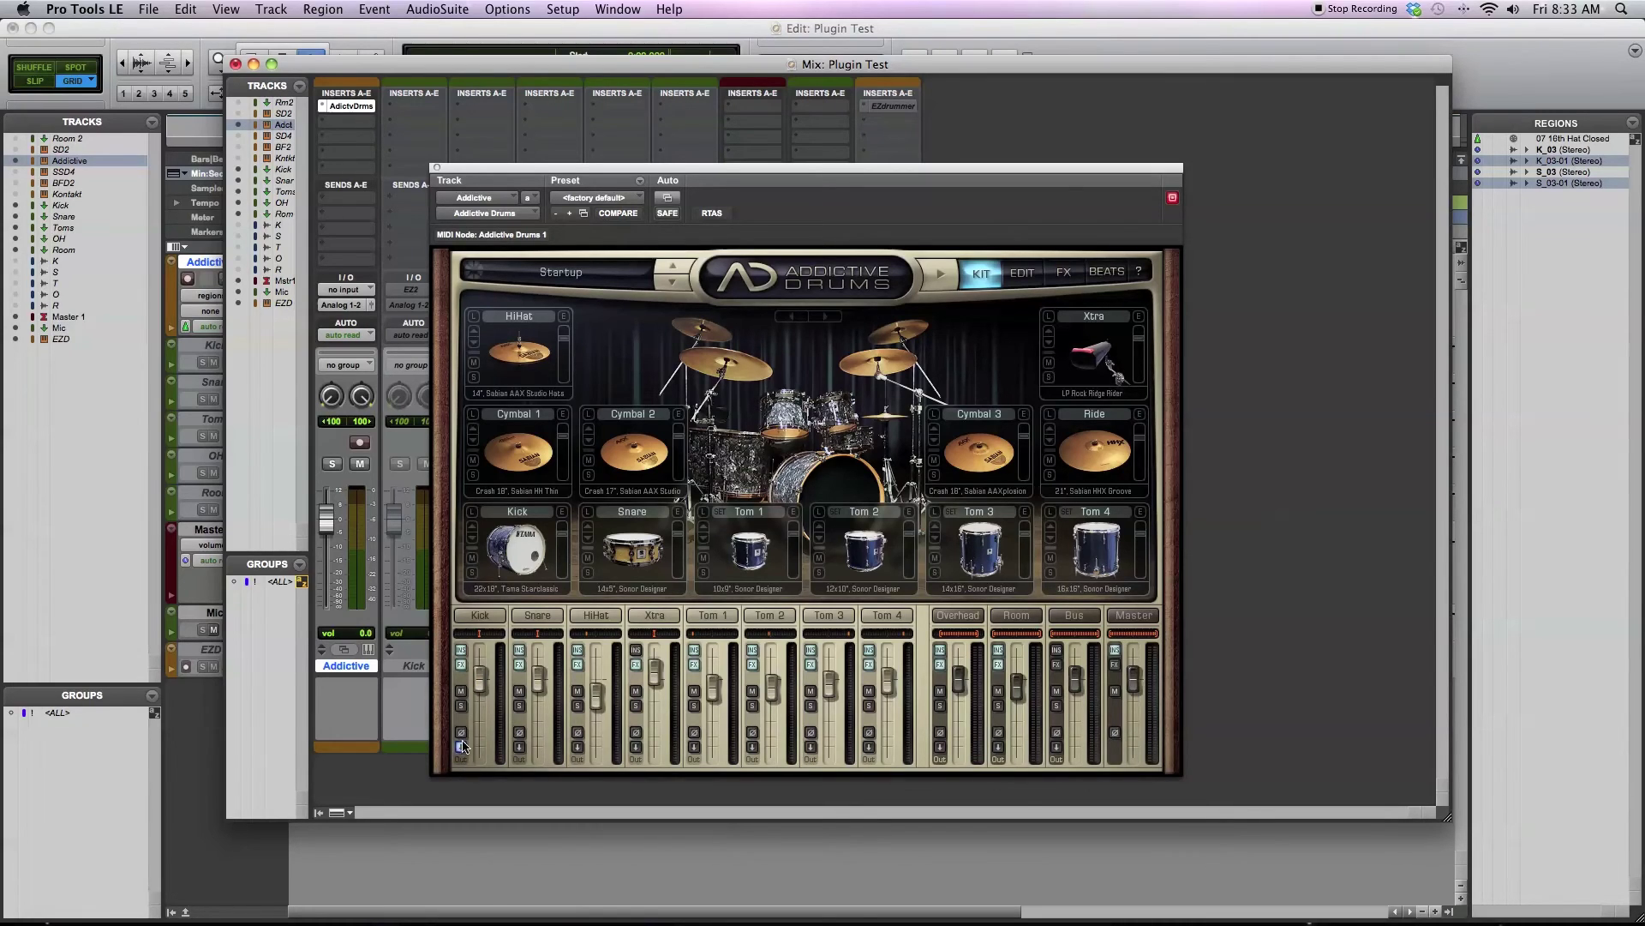
{"action": "left_click", "coordinate": [577, 748]}
{"action": "left_click", "coordinate": [692, 749]}
{"action": "left_click", "coordinate": [811, 747]}
{"action": "left_click", "coordinate": [868, 747]}
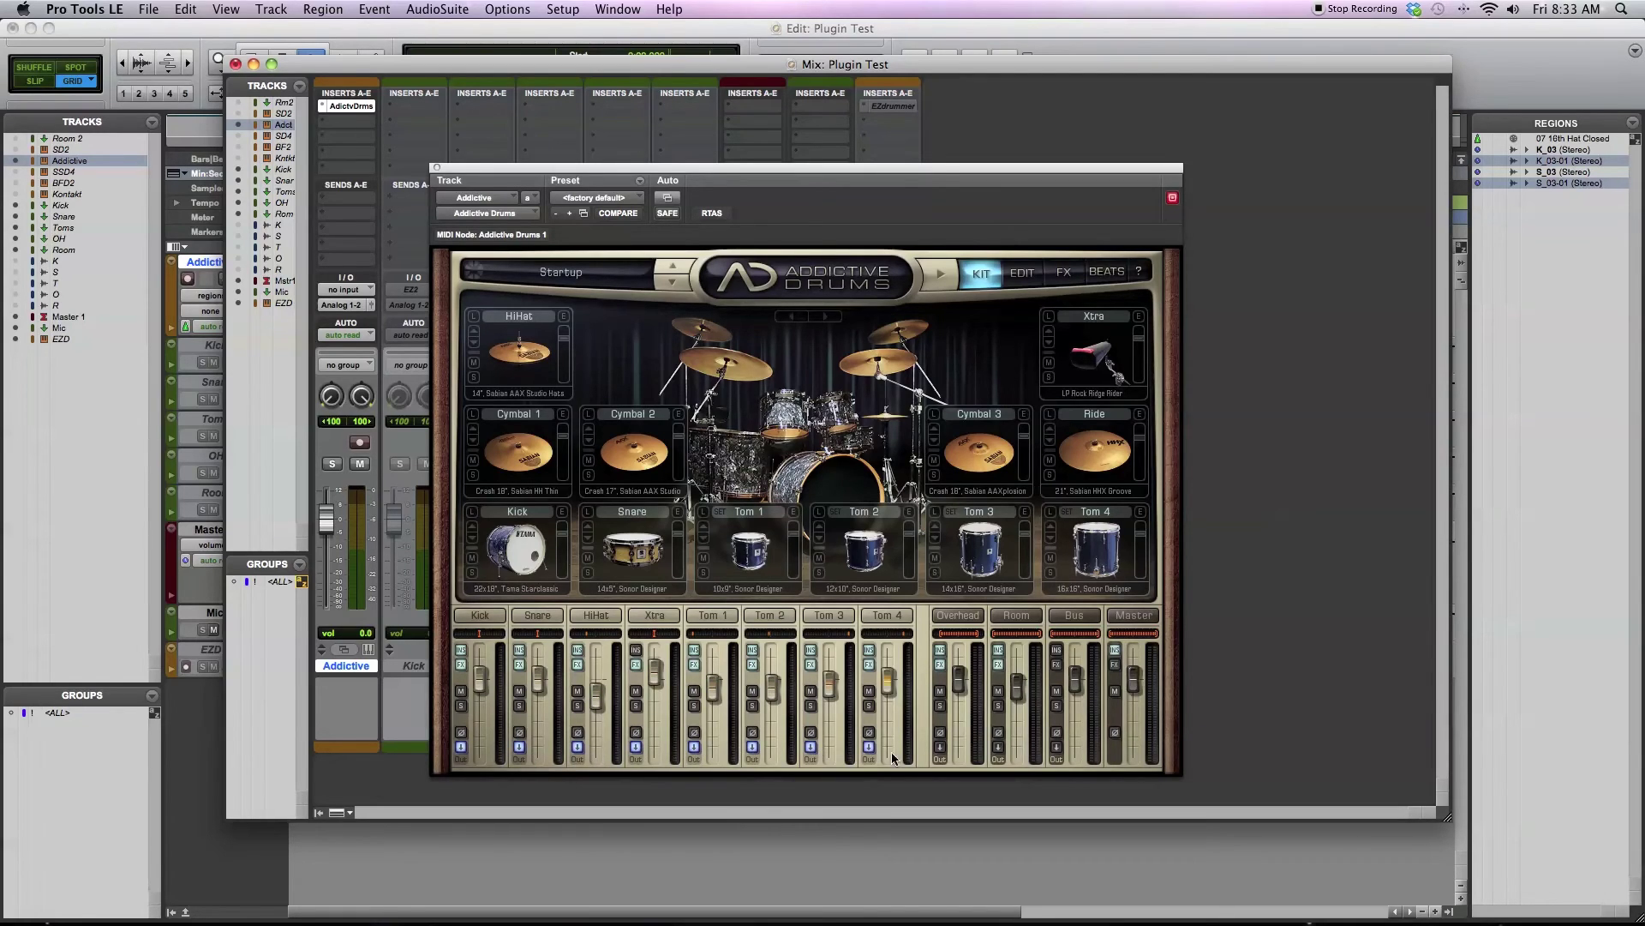
{"action": "left_click", "coordinate": [941, 748]}
{"action": "left_click", "coordinate": [999, 748]}
{"action": "left_click", "coordinate": [416, 666]}
{"action": "left_click", "coordinate": [361, 668]}
{"action": "left_click", "coordinate": [435, 168]}
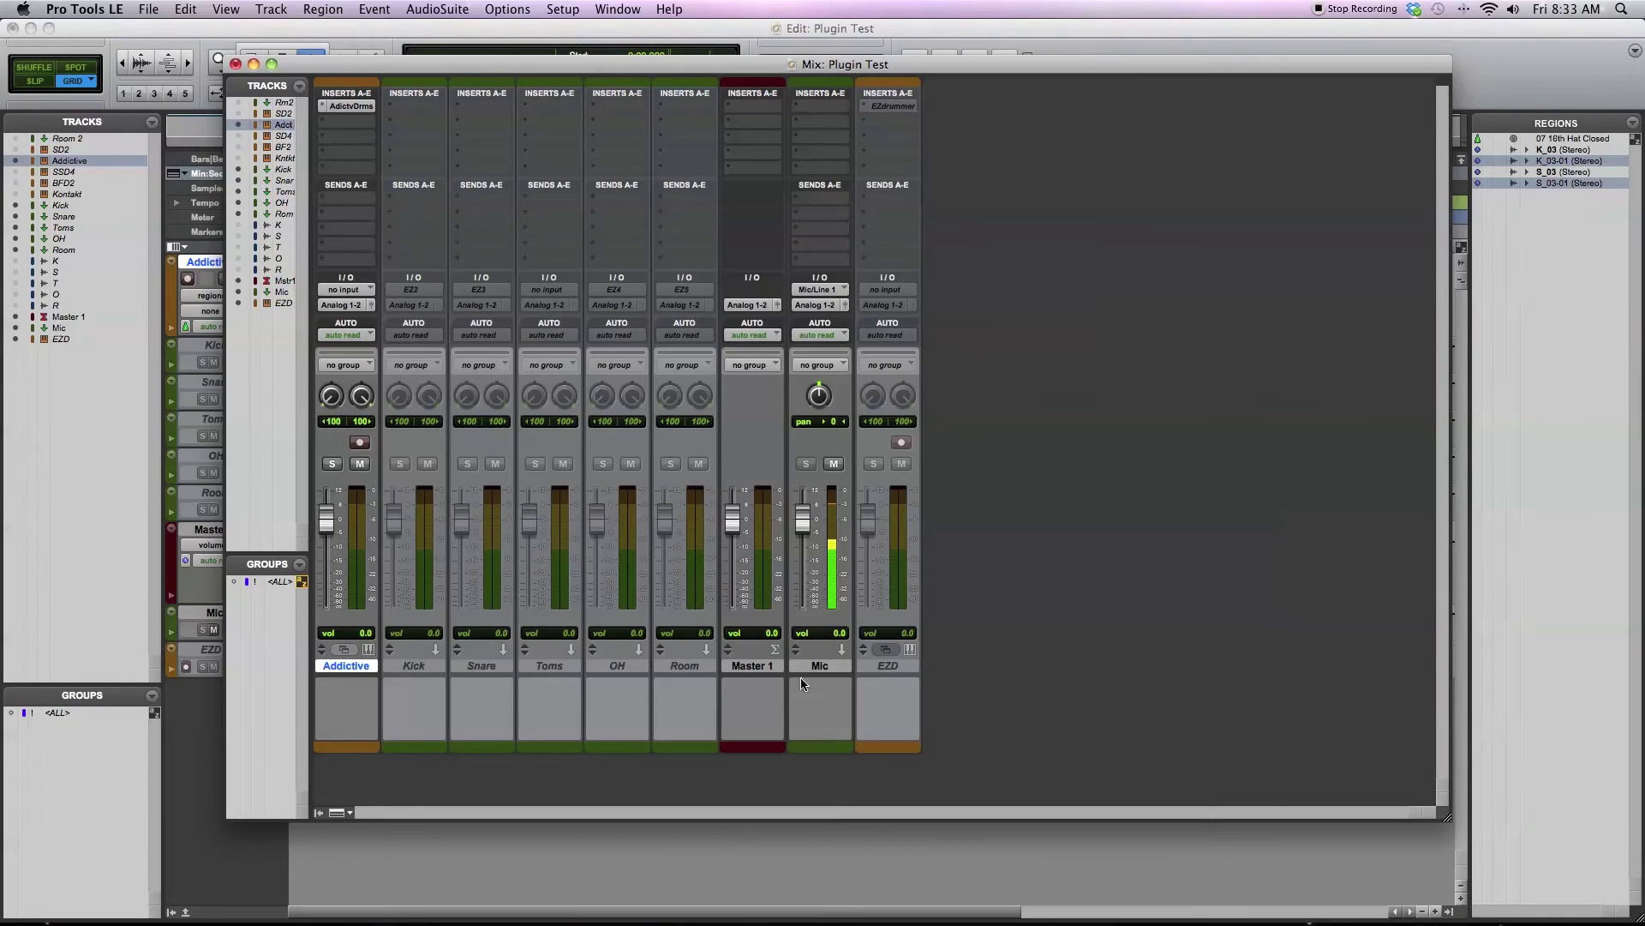
Step: Make the OH track active and look through the plug-in sources available for its input
{"action": "right_click", "coordinate": [618, 666]}
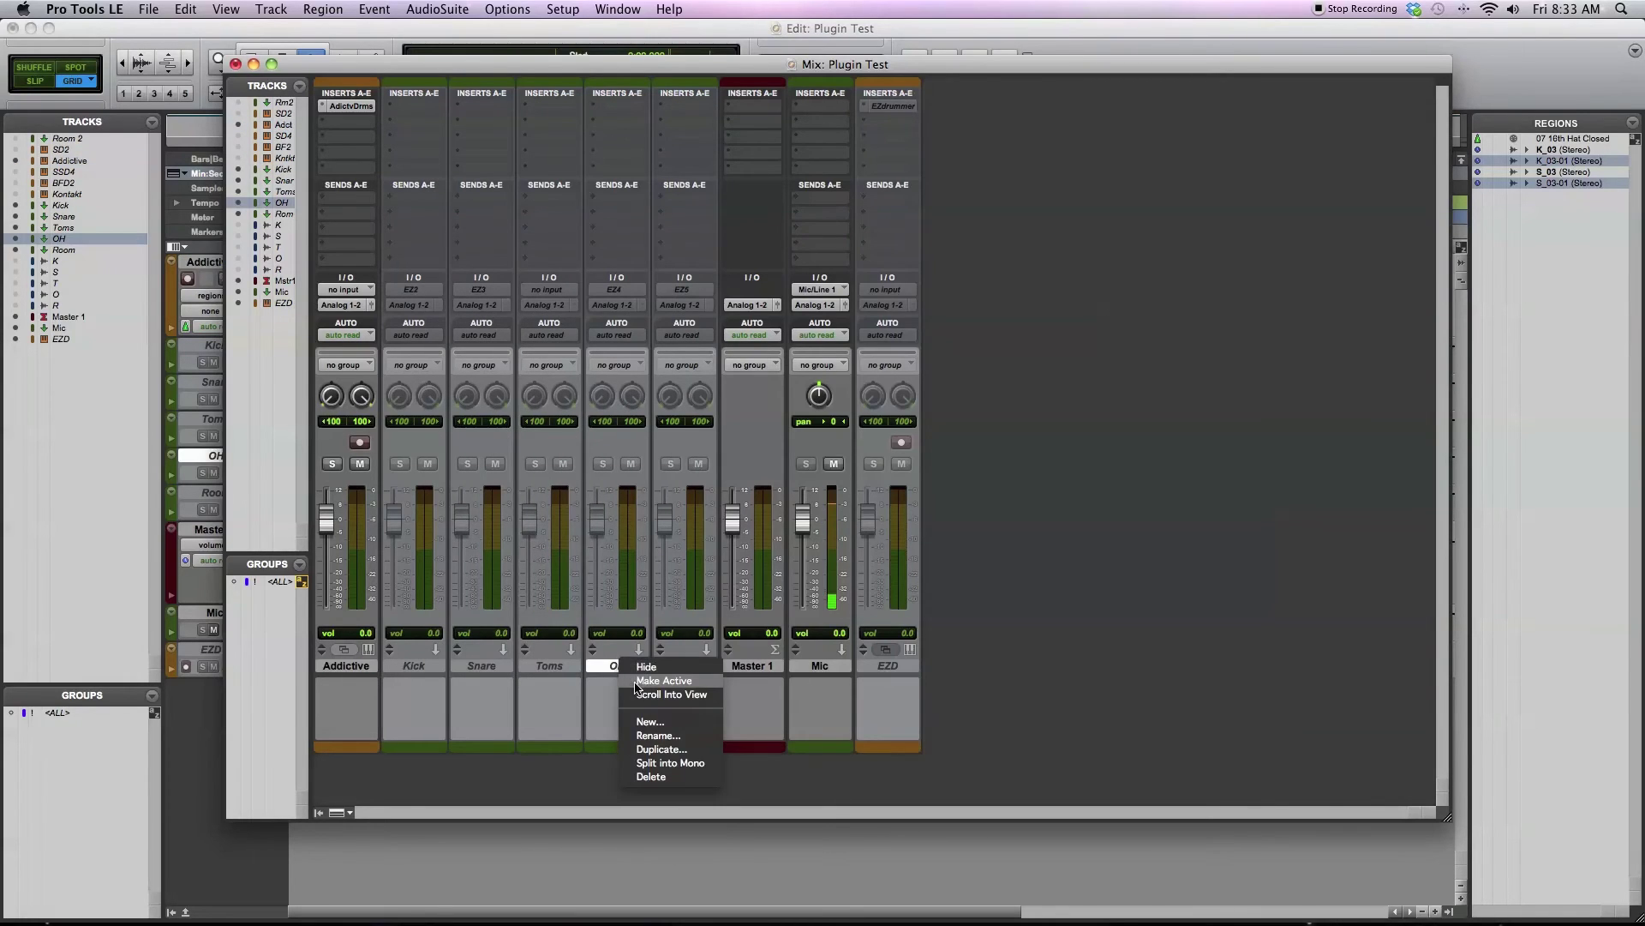
{"action": "left_click", "coordinate": [635, 681]}
{"action": "left_click", "coordinate": [614, 288]}
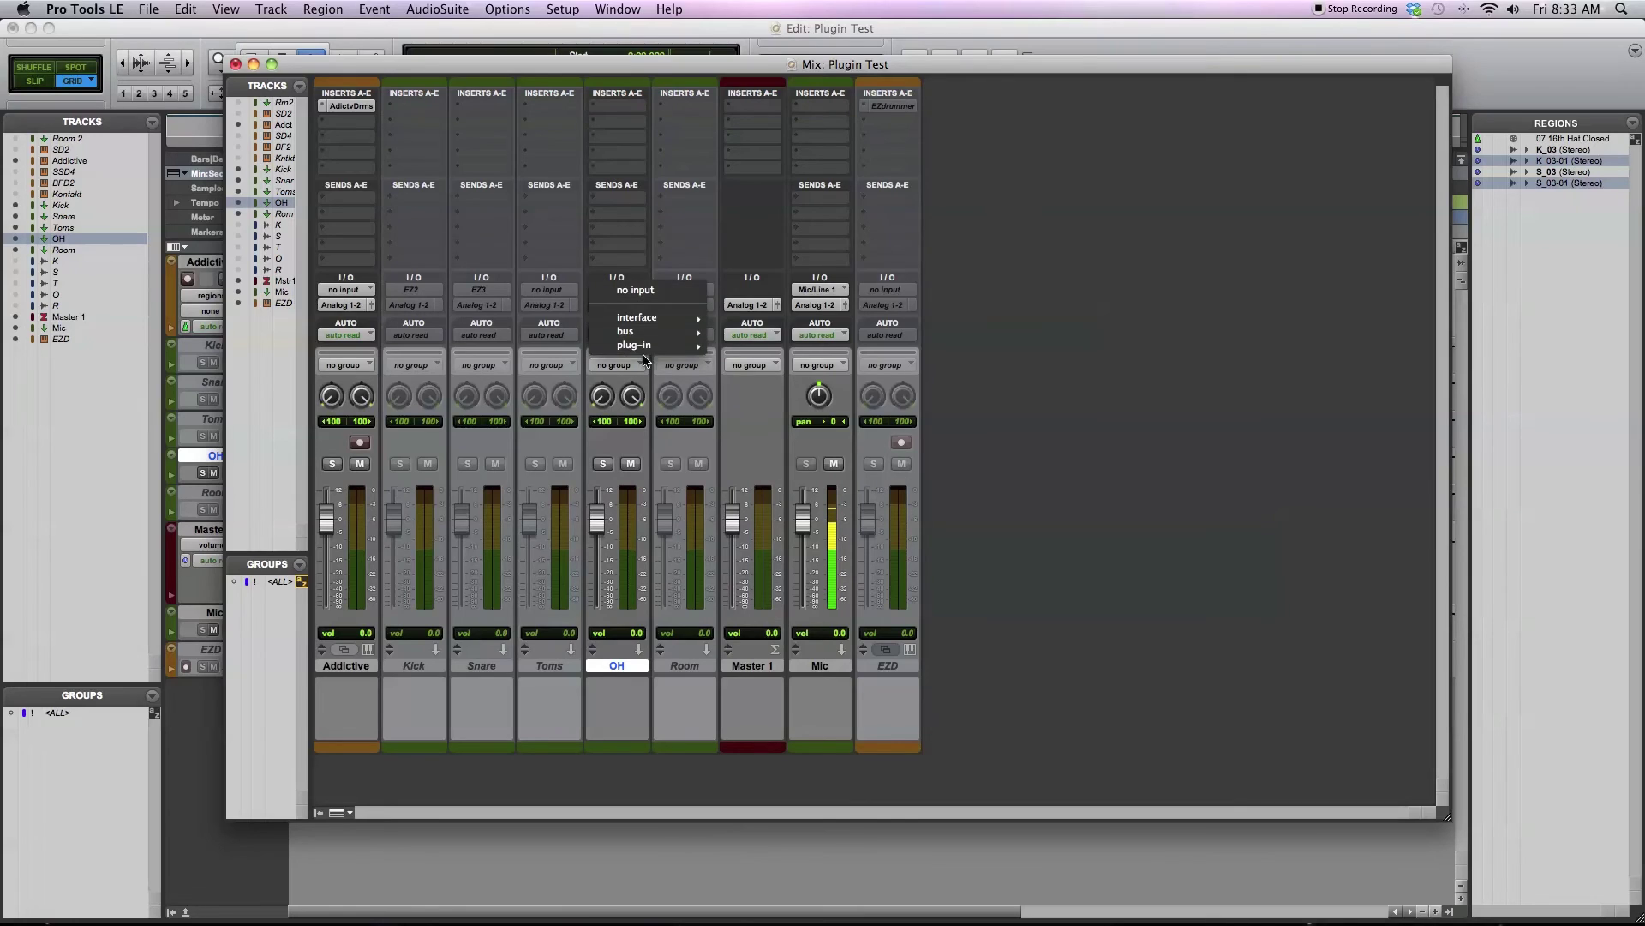
{"action": "mouse_move", "coordinate": [646, 344]}
{"action": "mouse_move", "coordinate": [815, 349]}
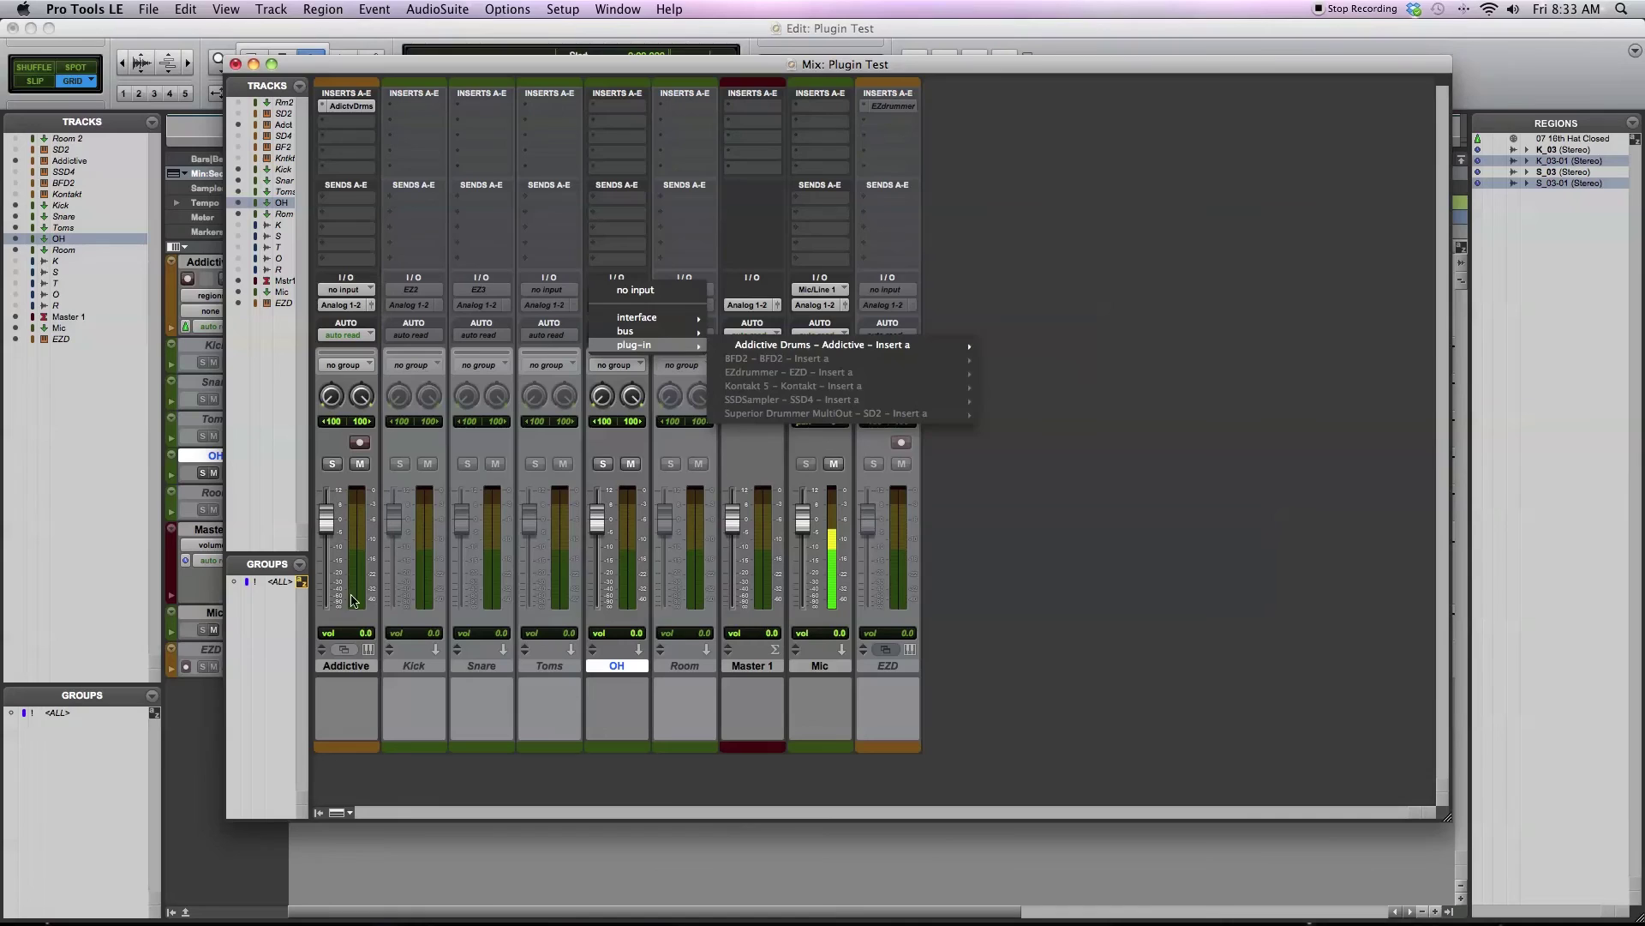
{"action": "left_click", "coordinate": [622, 670]}
{"action": "right_click", "coordinate": [613, 665]}
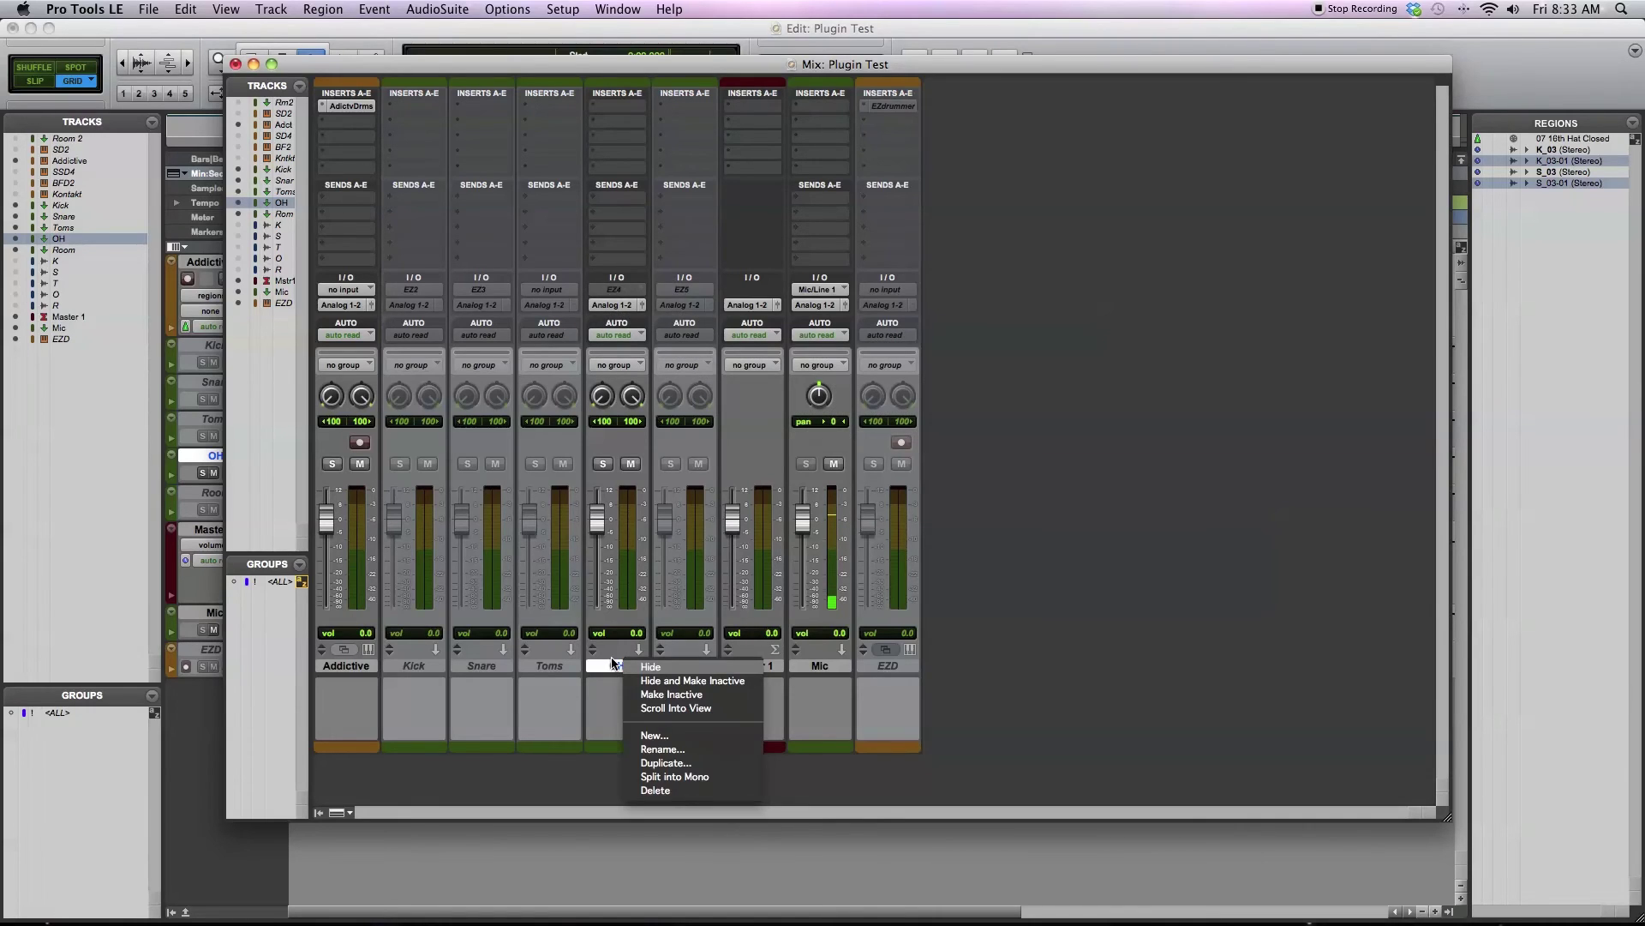
{"action": "left_click", "coordinate": [519, 674]}
Step: Make the Addictive instrument track inactive
{"action": "left_click", "coordinate": [356, 668]}
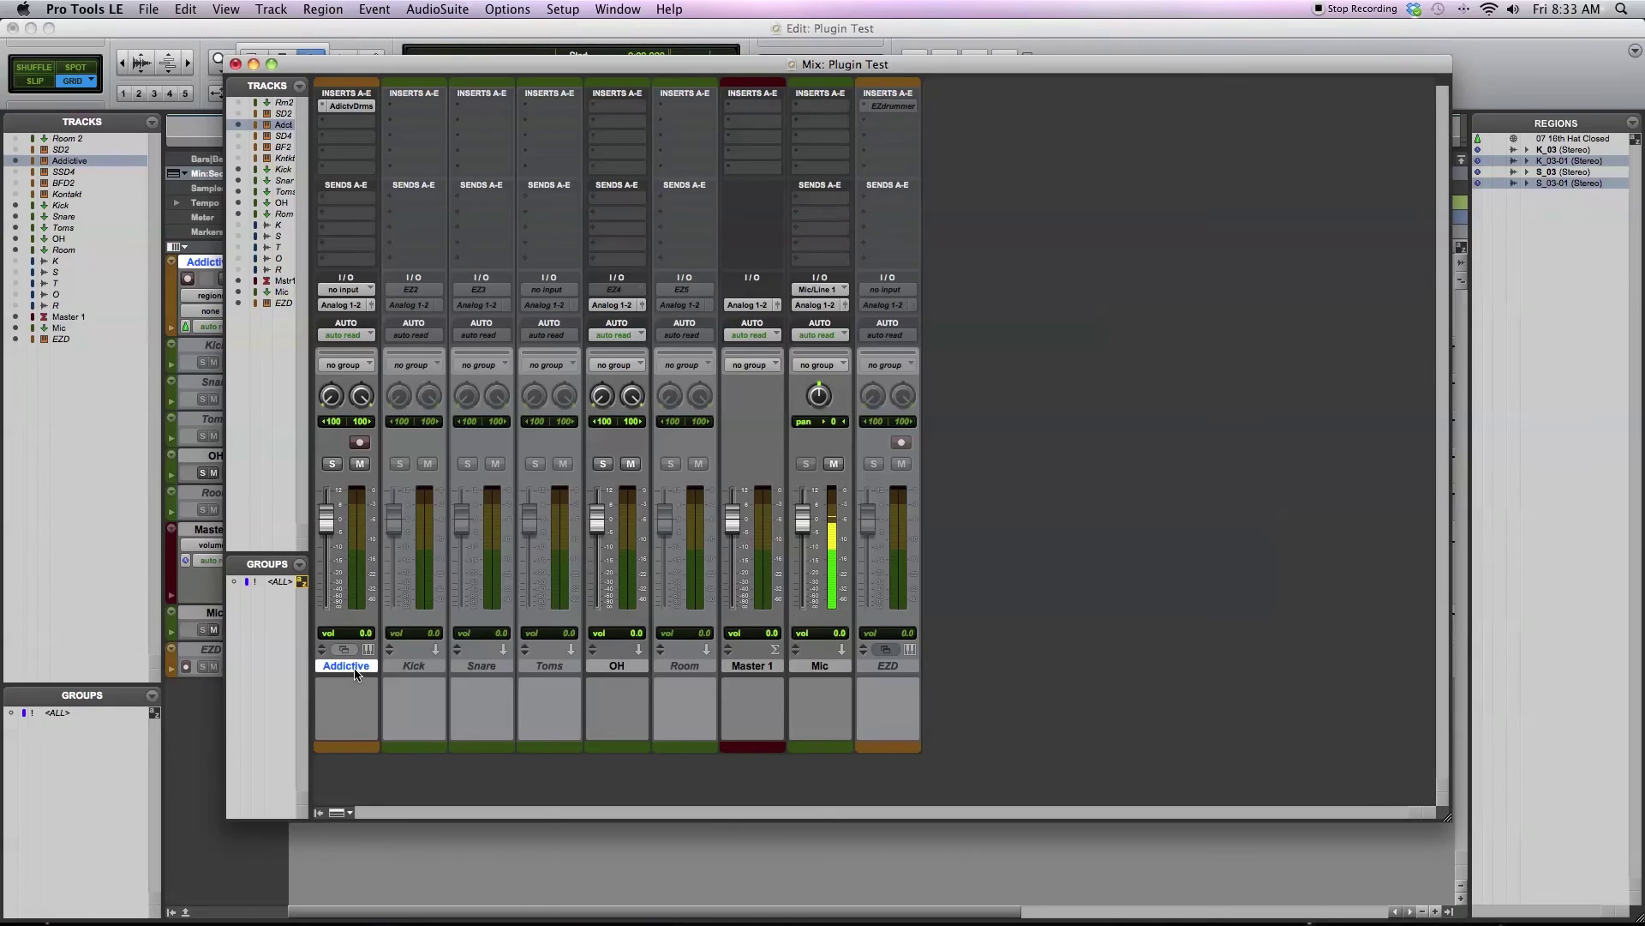
{"action": "right_click", "coordinate": [357, 675]}
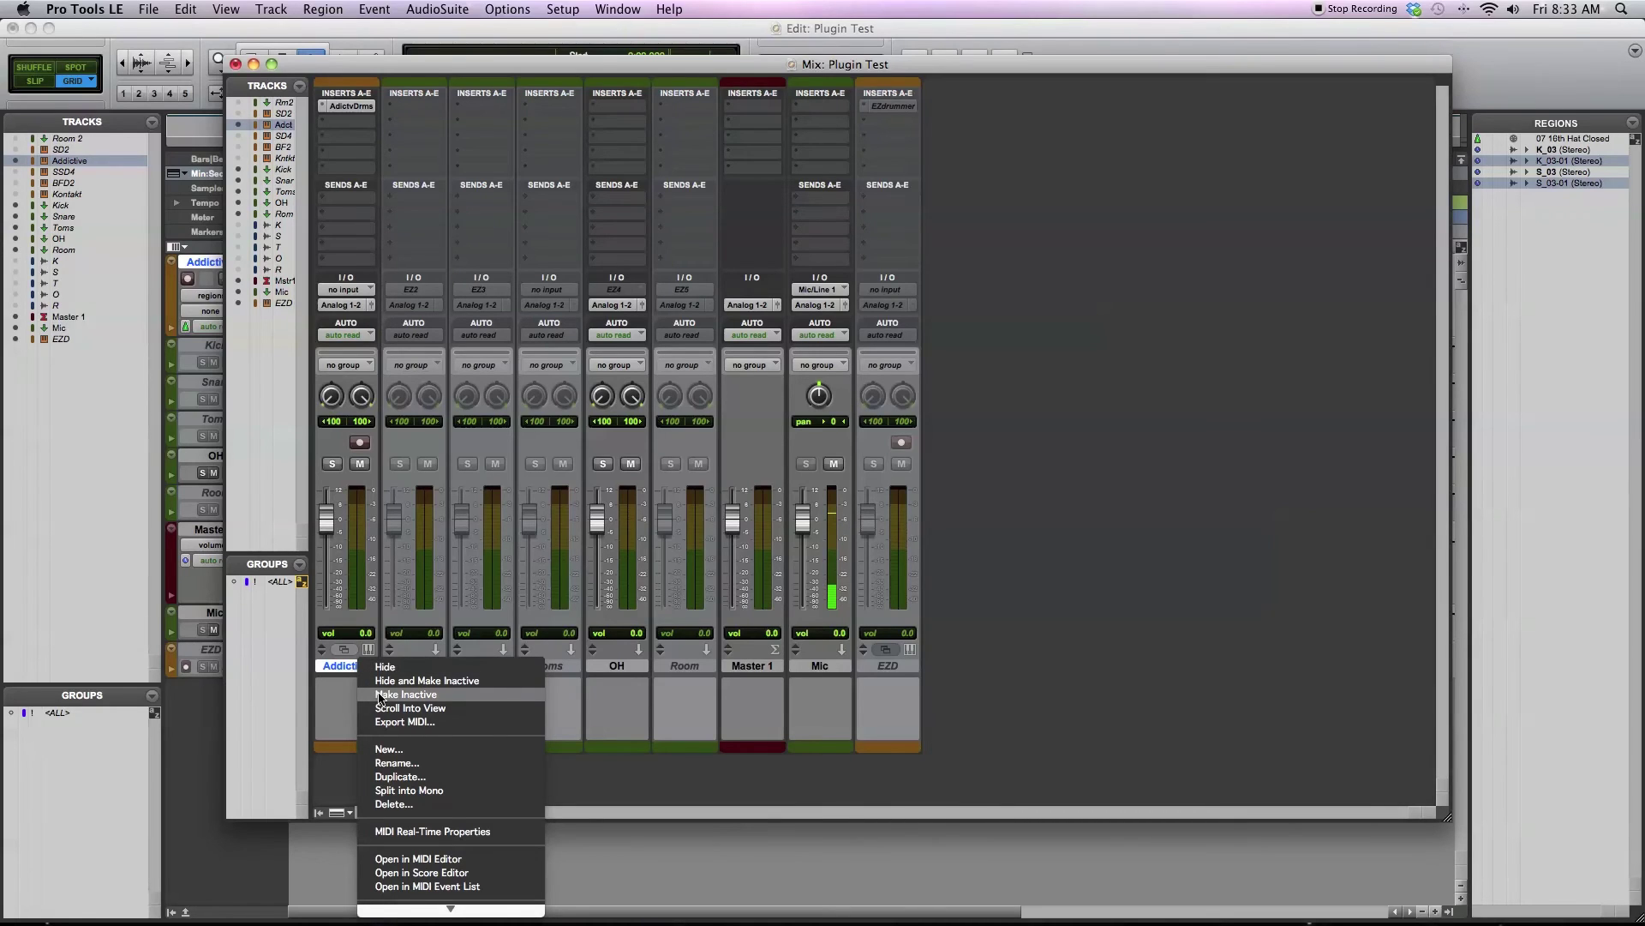
{"action": "left_click", "coordinate": [380, 696]}
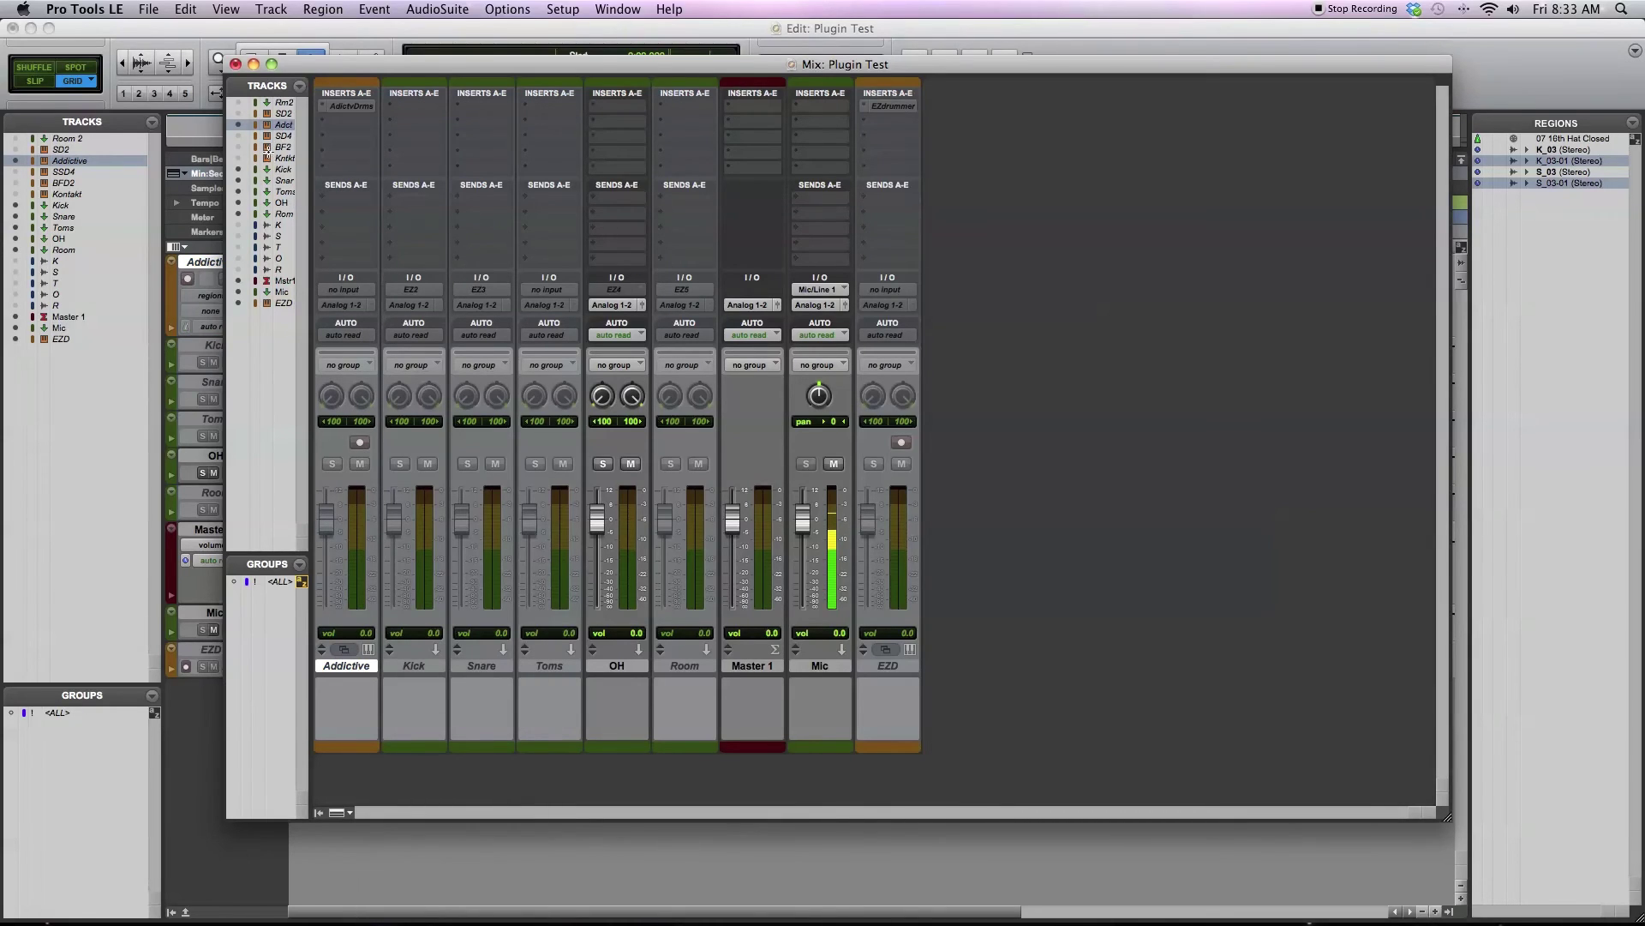
Step: Show the Kontakt track in the mixer, make it active, and open its Kontakt 5 plug-in
{"action": "left_click", "coordinate": [236, 157]}
{"action": "left_click", "coordinate": [412, 665]}
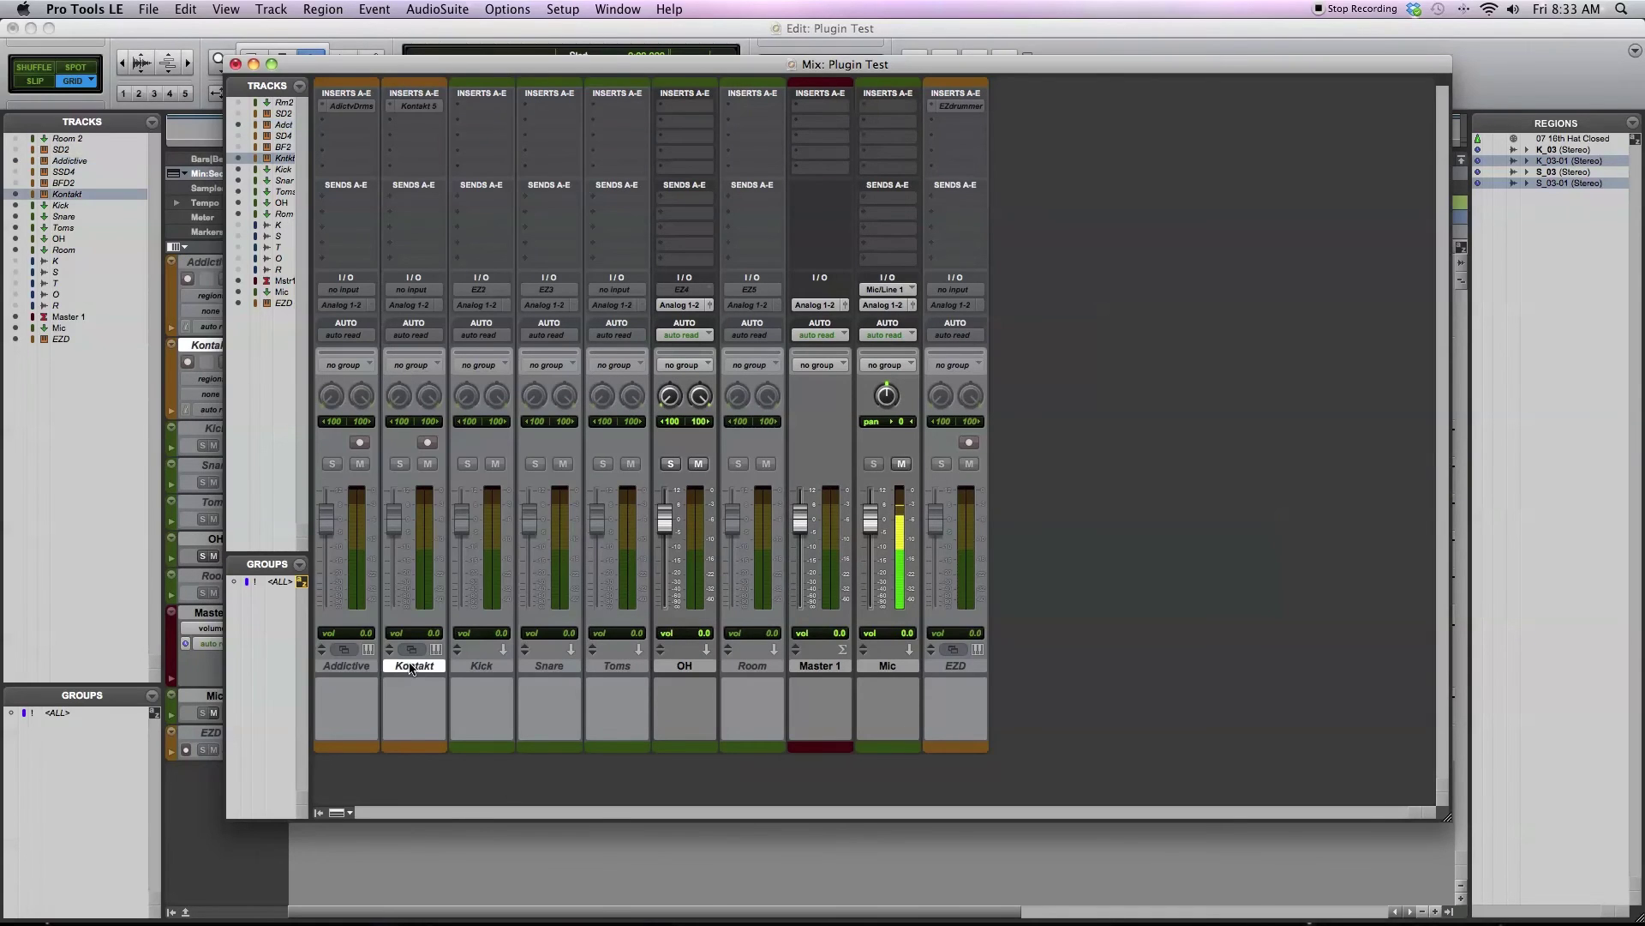
{"action": "right_click", "coordinate": [412, 665]}
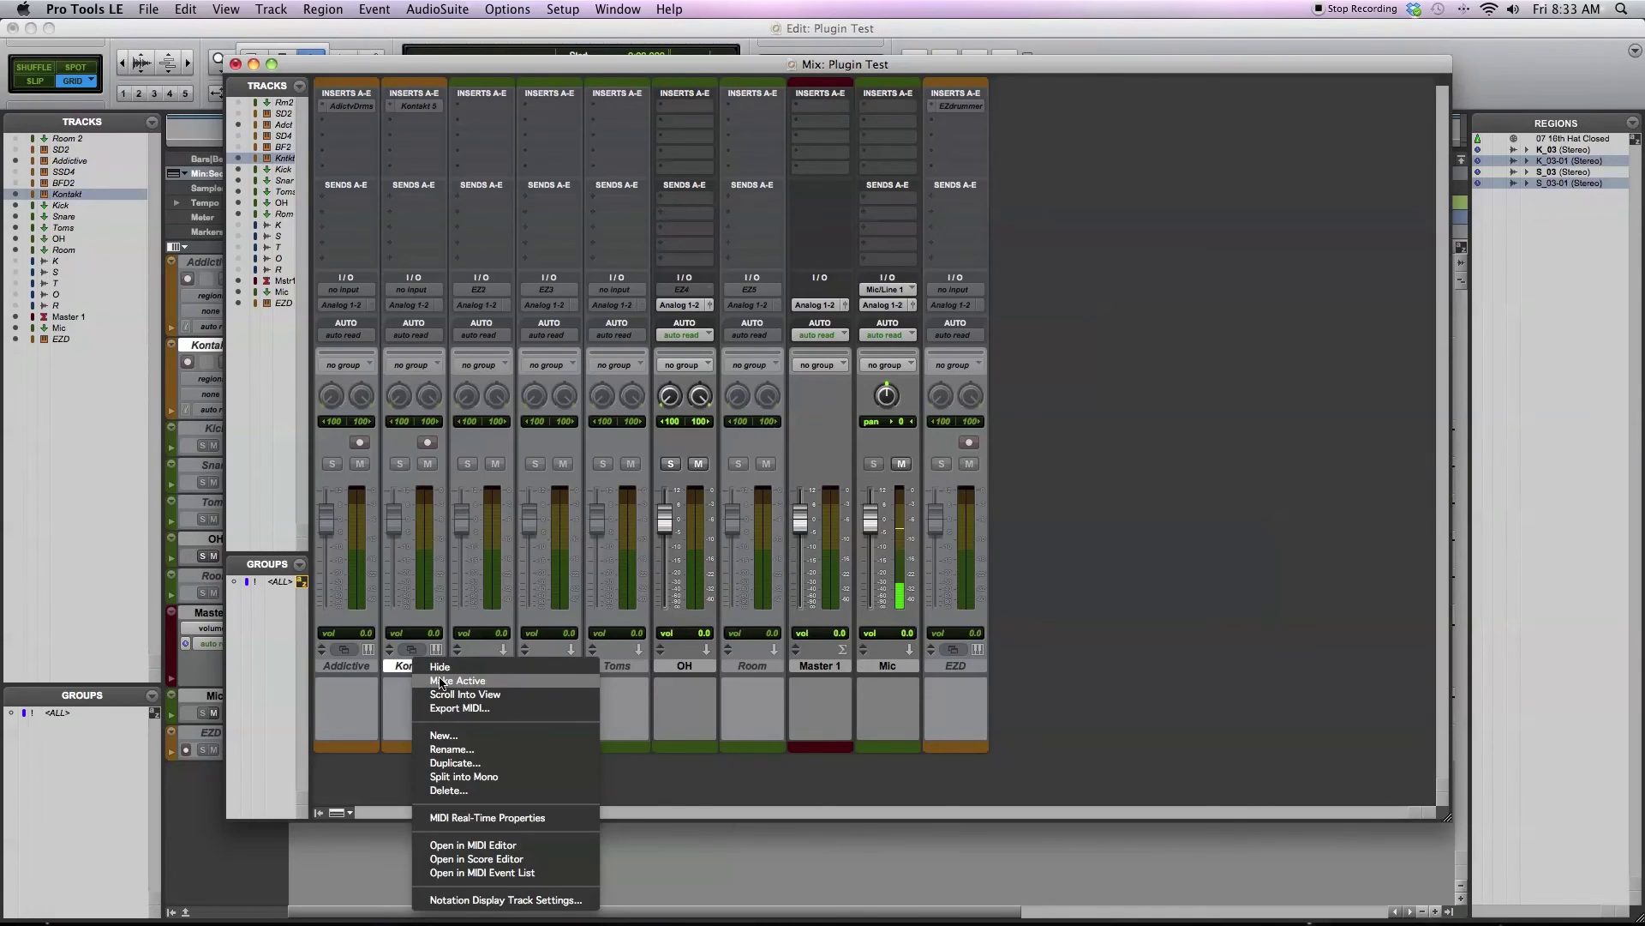
{"action": "left_click", "coordinate": [440, 681]}
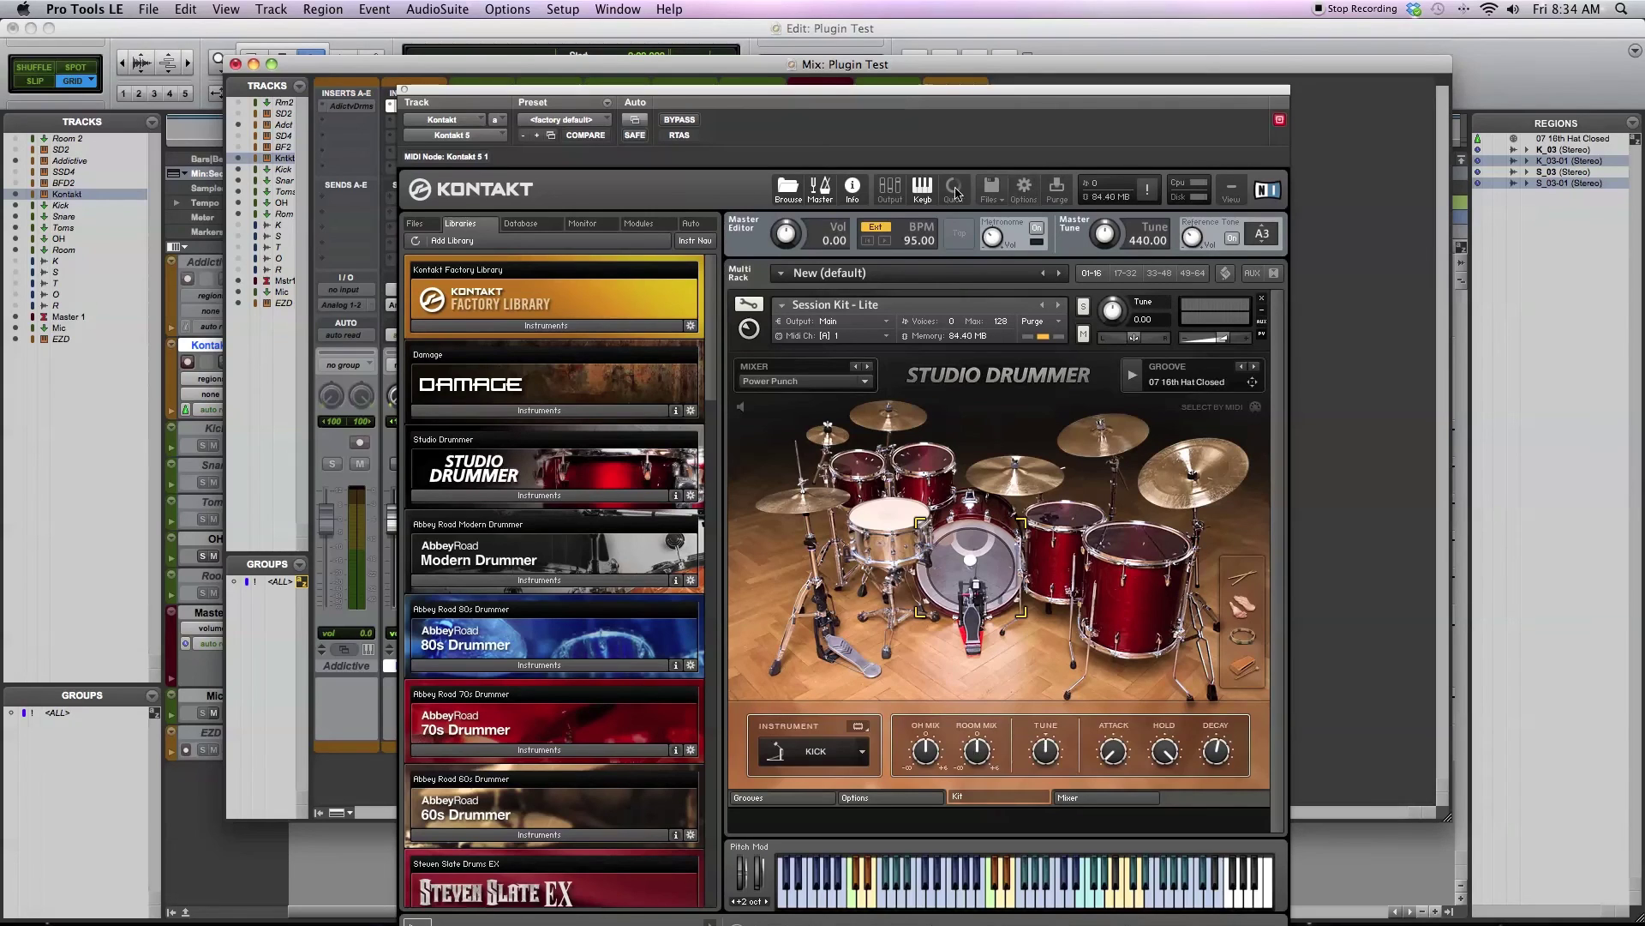
Step: Show Kontakt's Outputs section and add one new two-channel output with no host output connected
{"action": "left_click", "coordinate": [890, 187]}
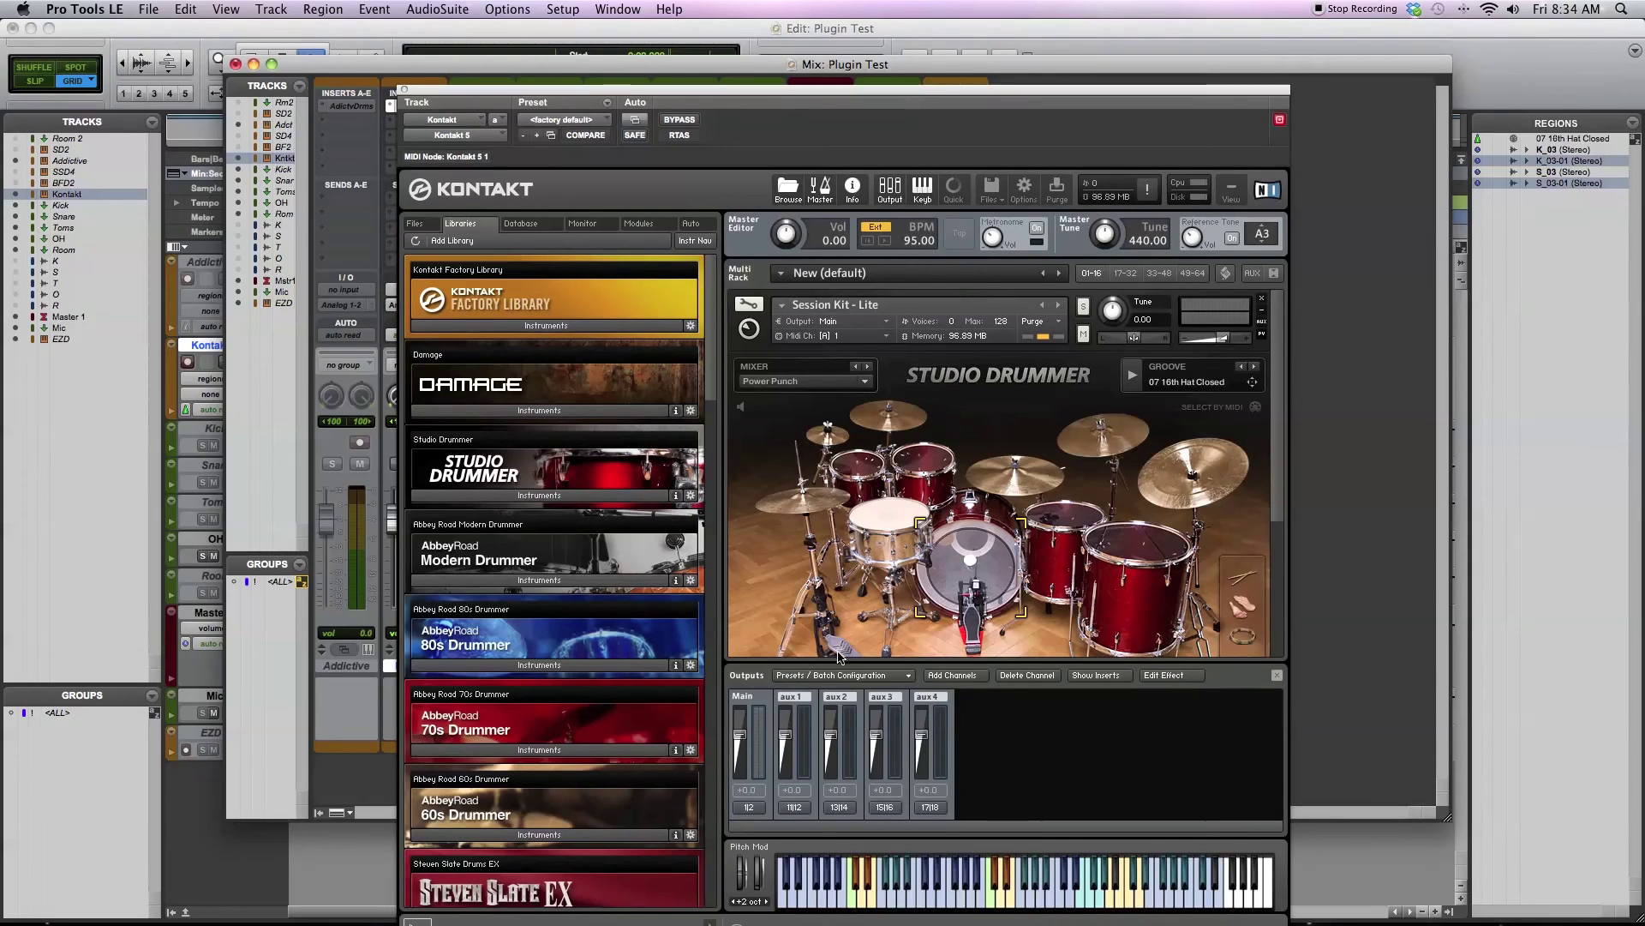
{"action": "left_click", "coordinate": [766, 701]}
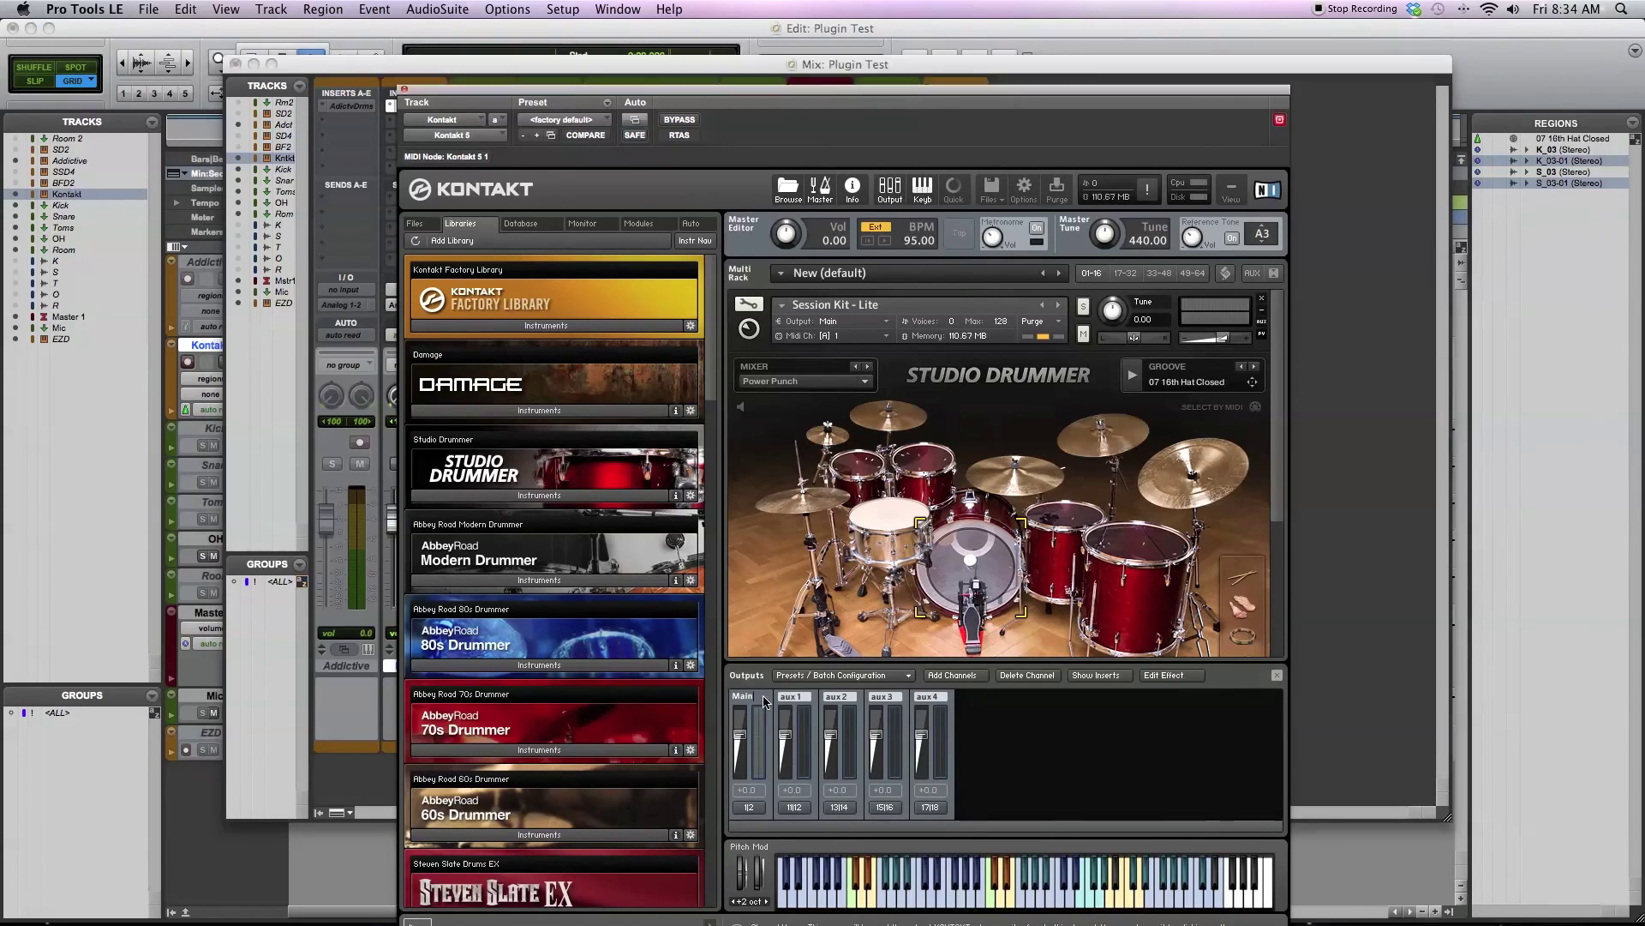
{"action": "left_click", "coordinate": [952, 675]}
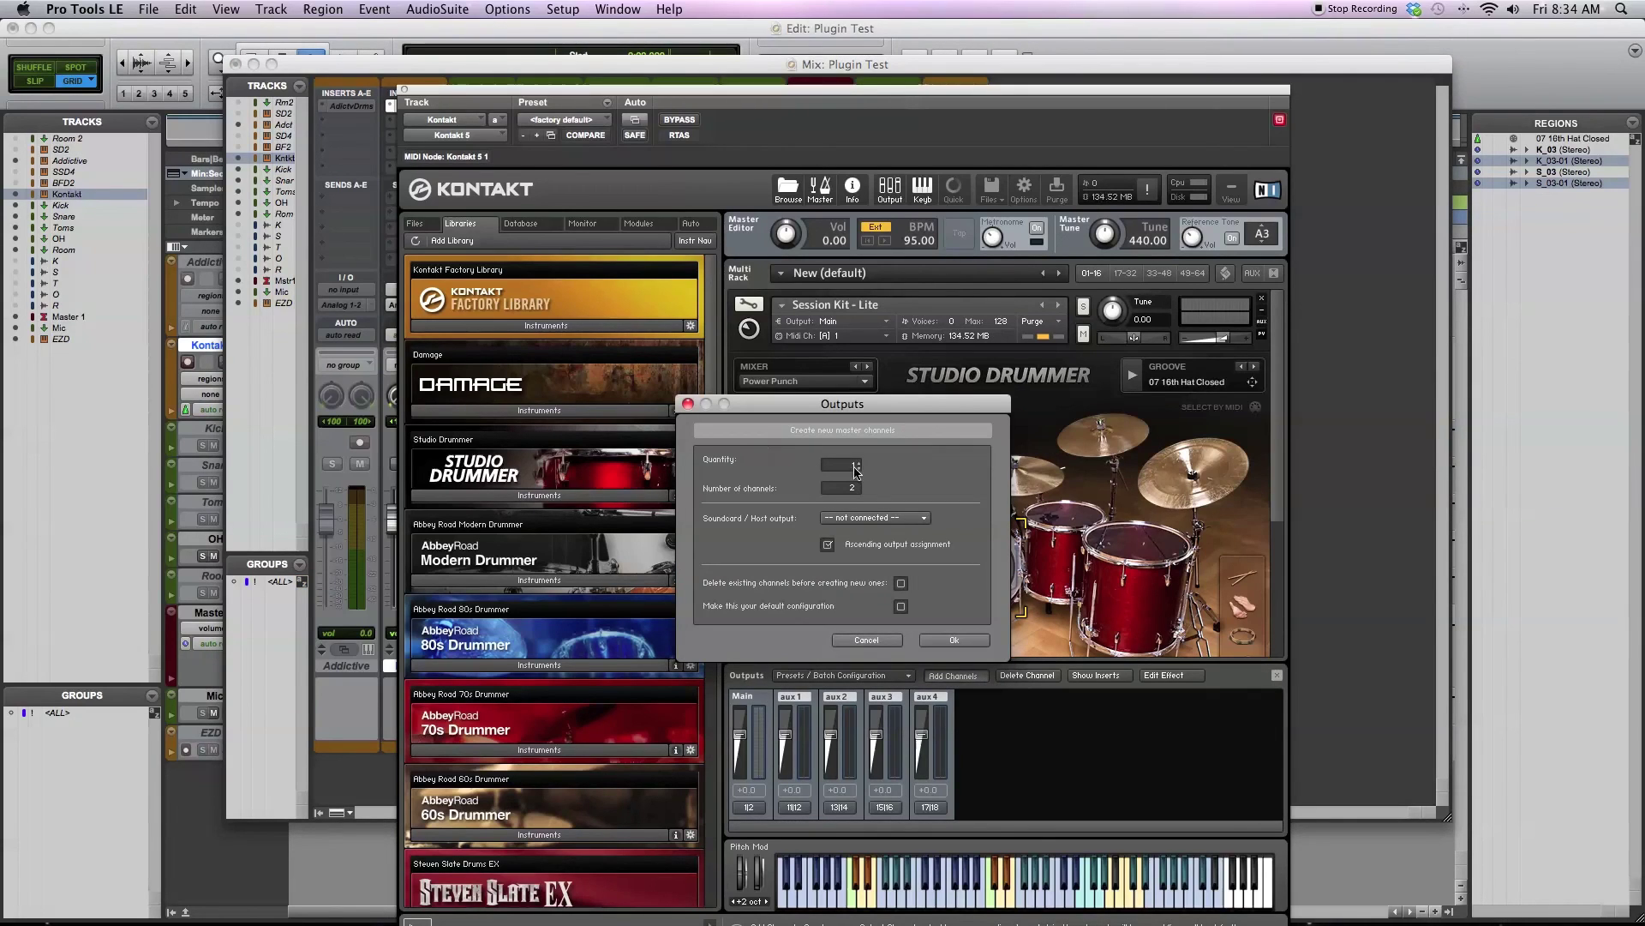
{"action": "left_click", "coordinate": [948, 640]}
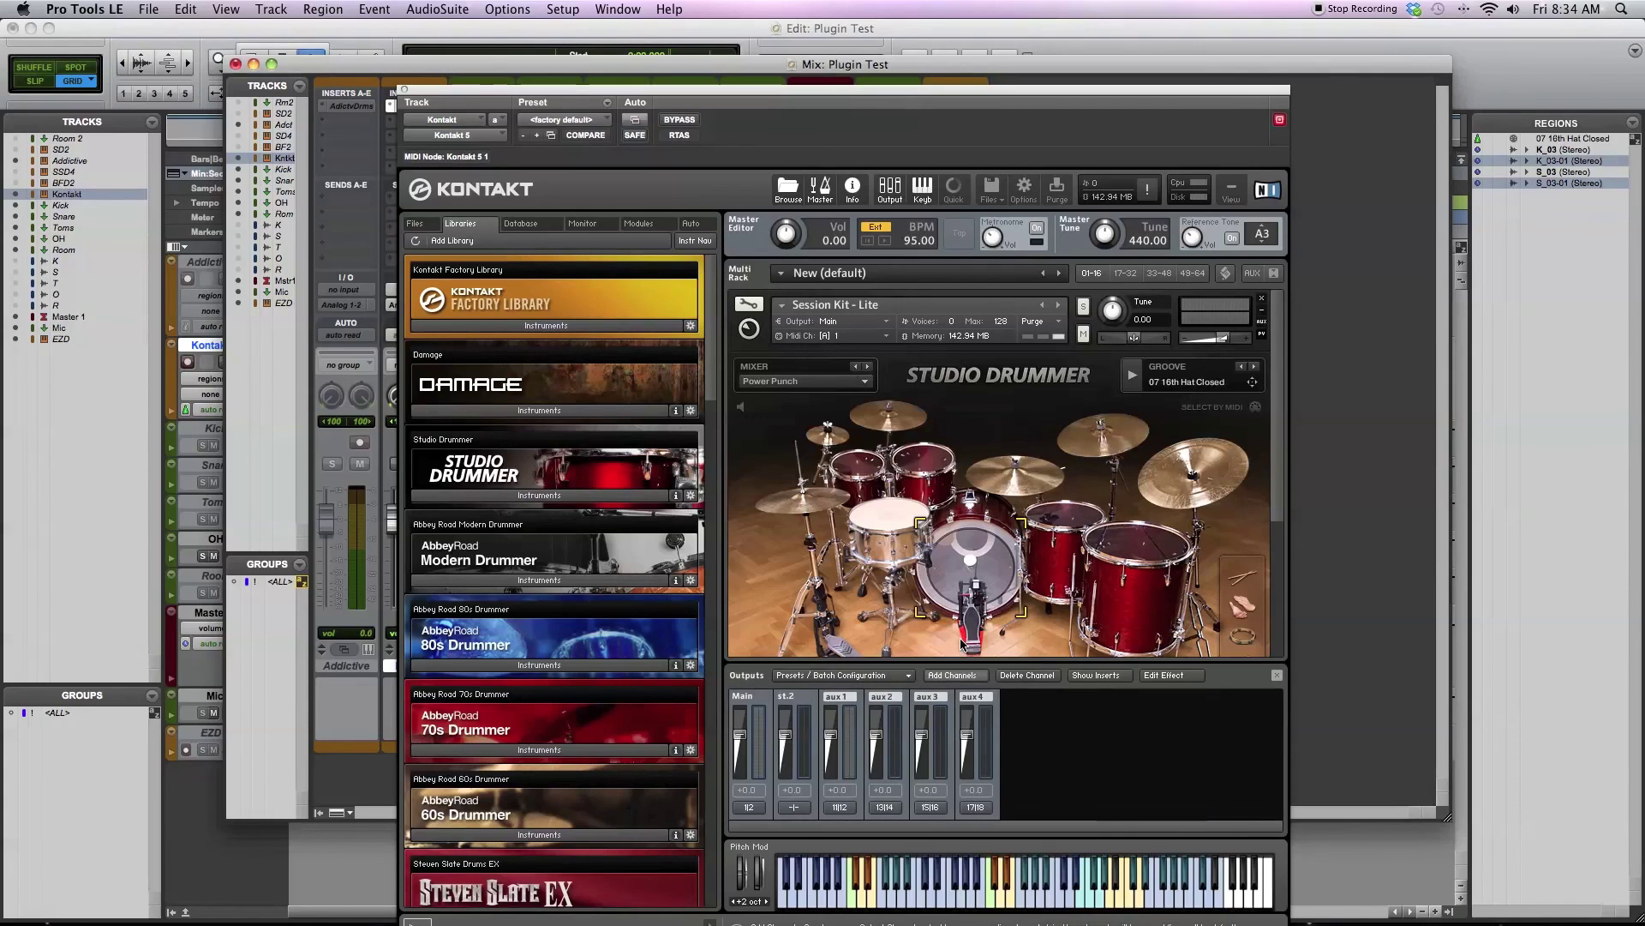
Step: Route the new st.2 output's two channels to aux 1 [1] and aux 1 [2], accept the change, and close Kontakt
{"action": "left_click", "coordinate": [802, 810]}
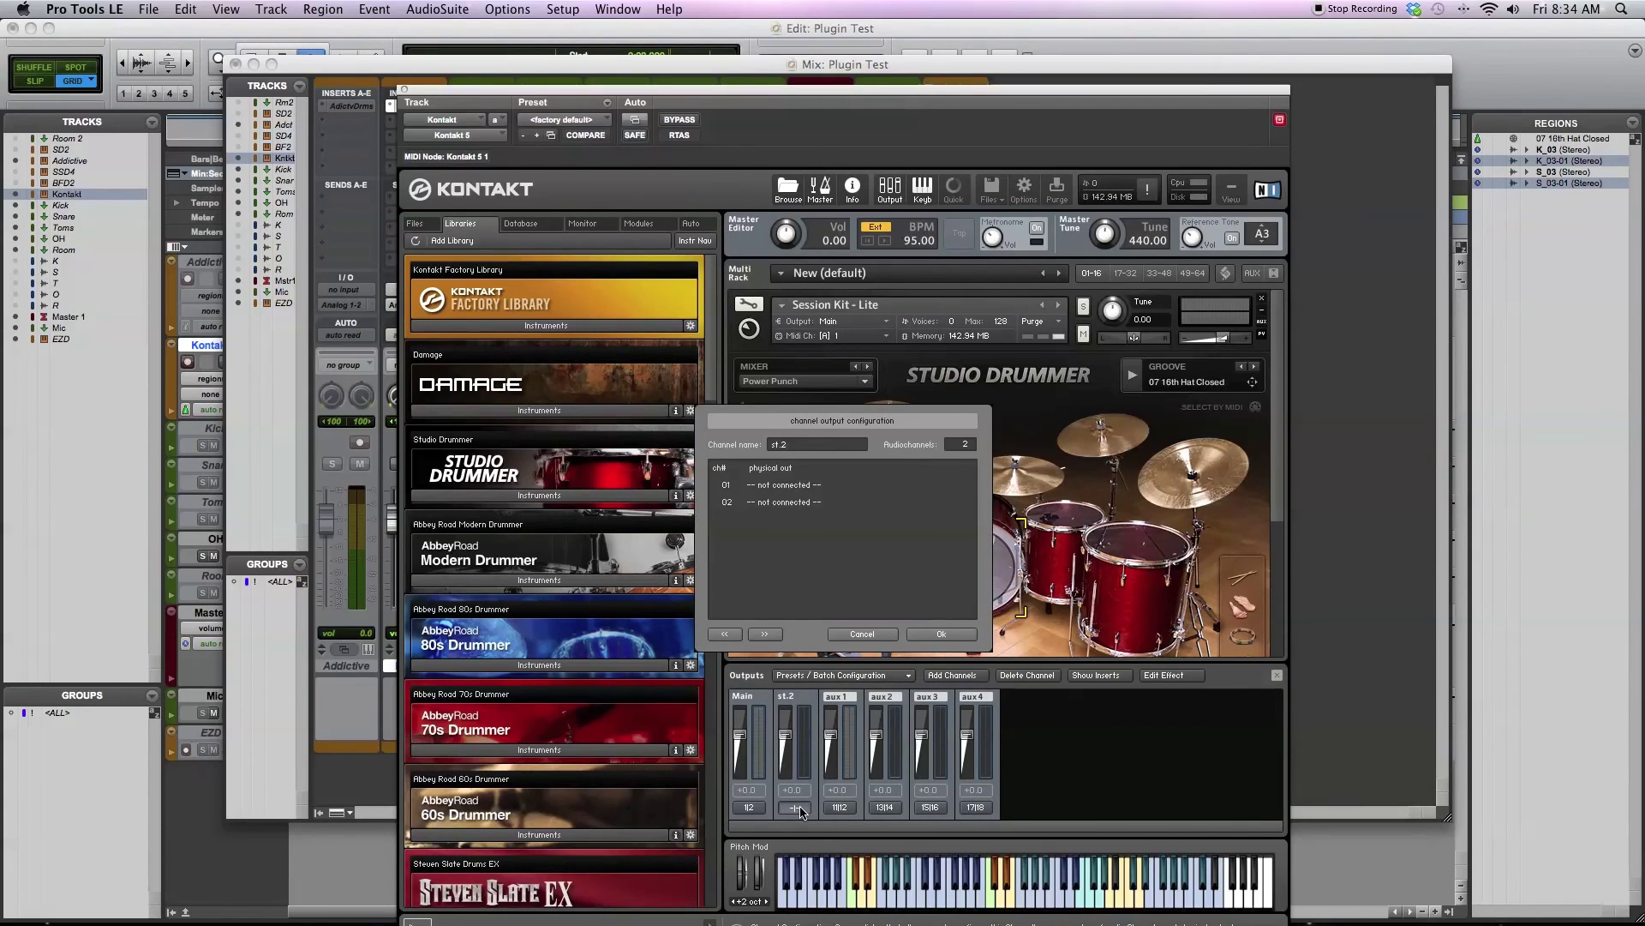
{"action": "left_click", "coordinate": [807, 492]}
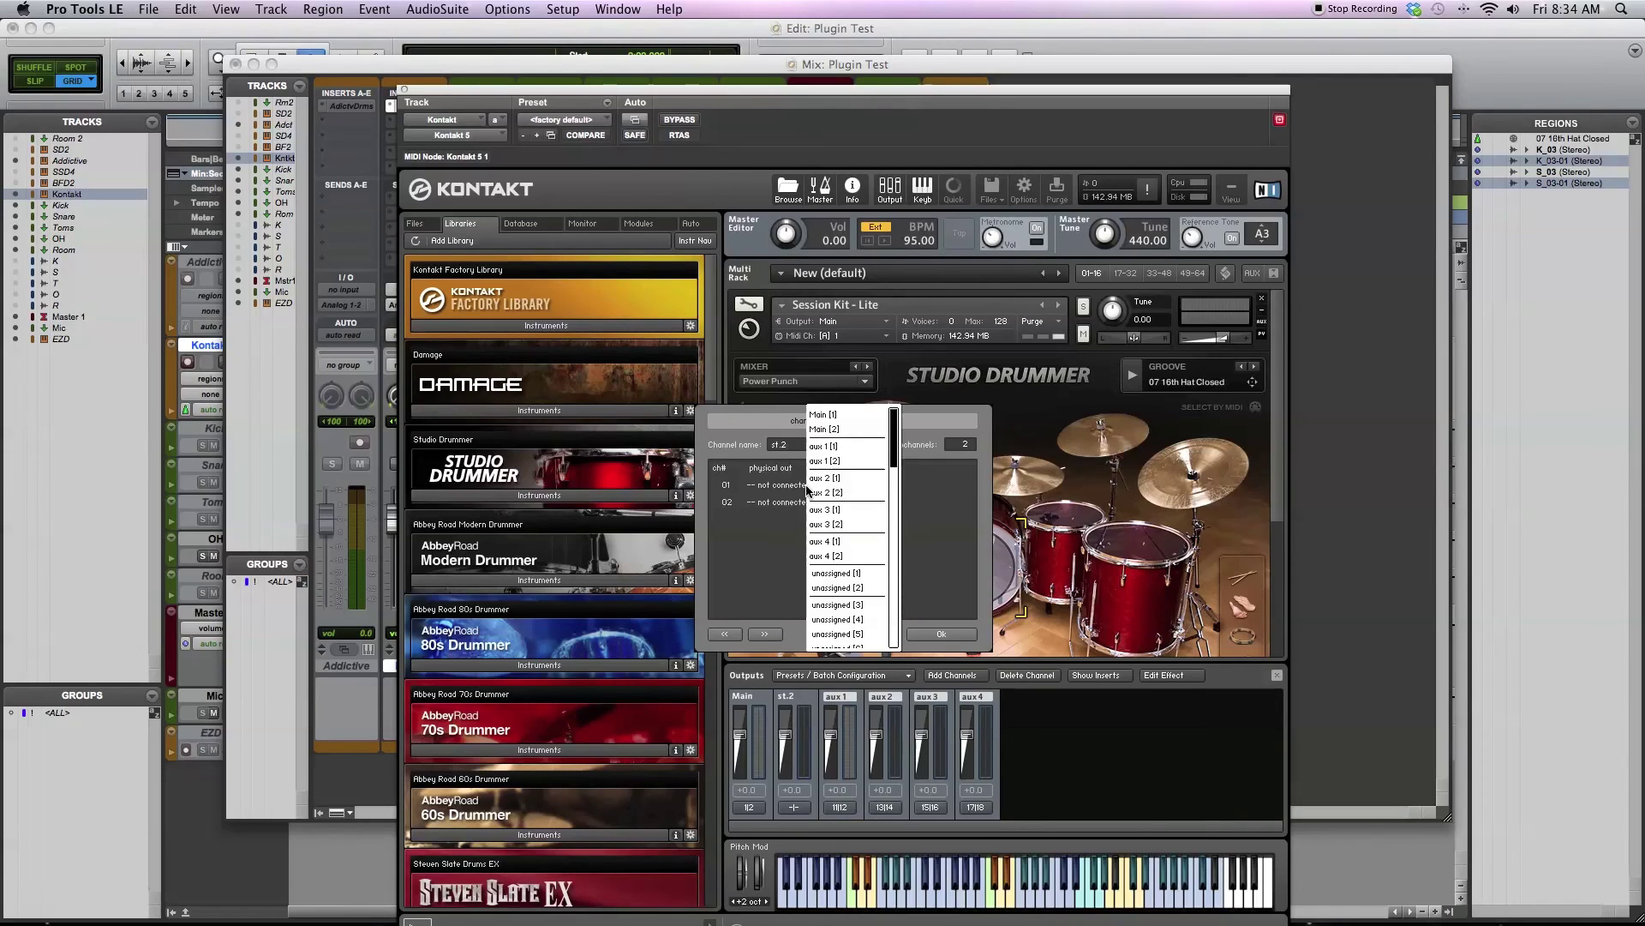
{"action": "left_click", "coordinate": [833, 454]}
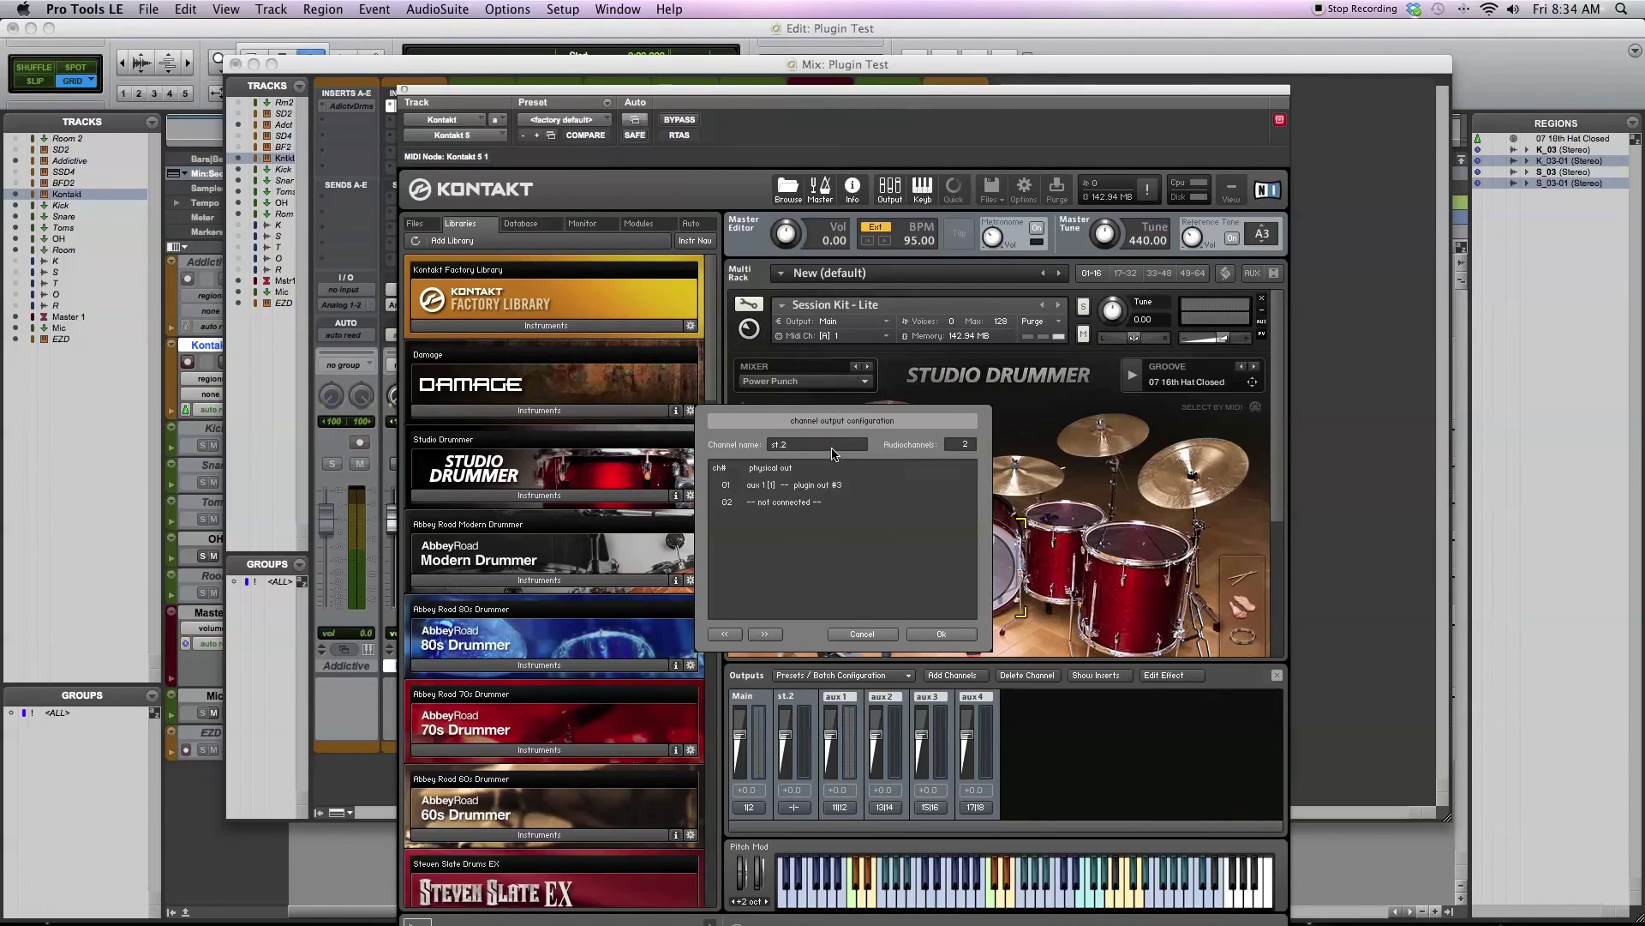
{"action": "left_click", "coordinate": [797, 504]}
{"action": "left_click", "coordinate": [817, 470]}
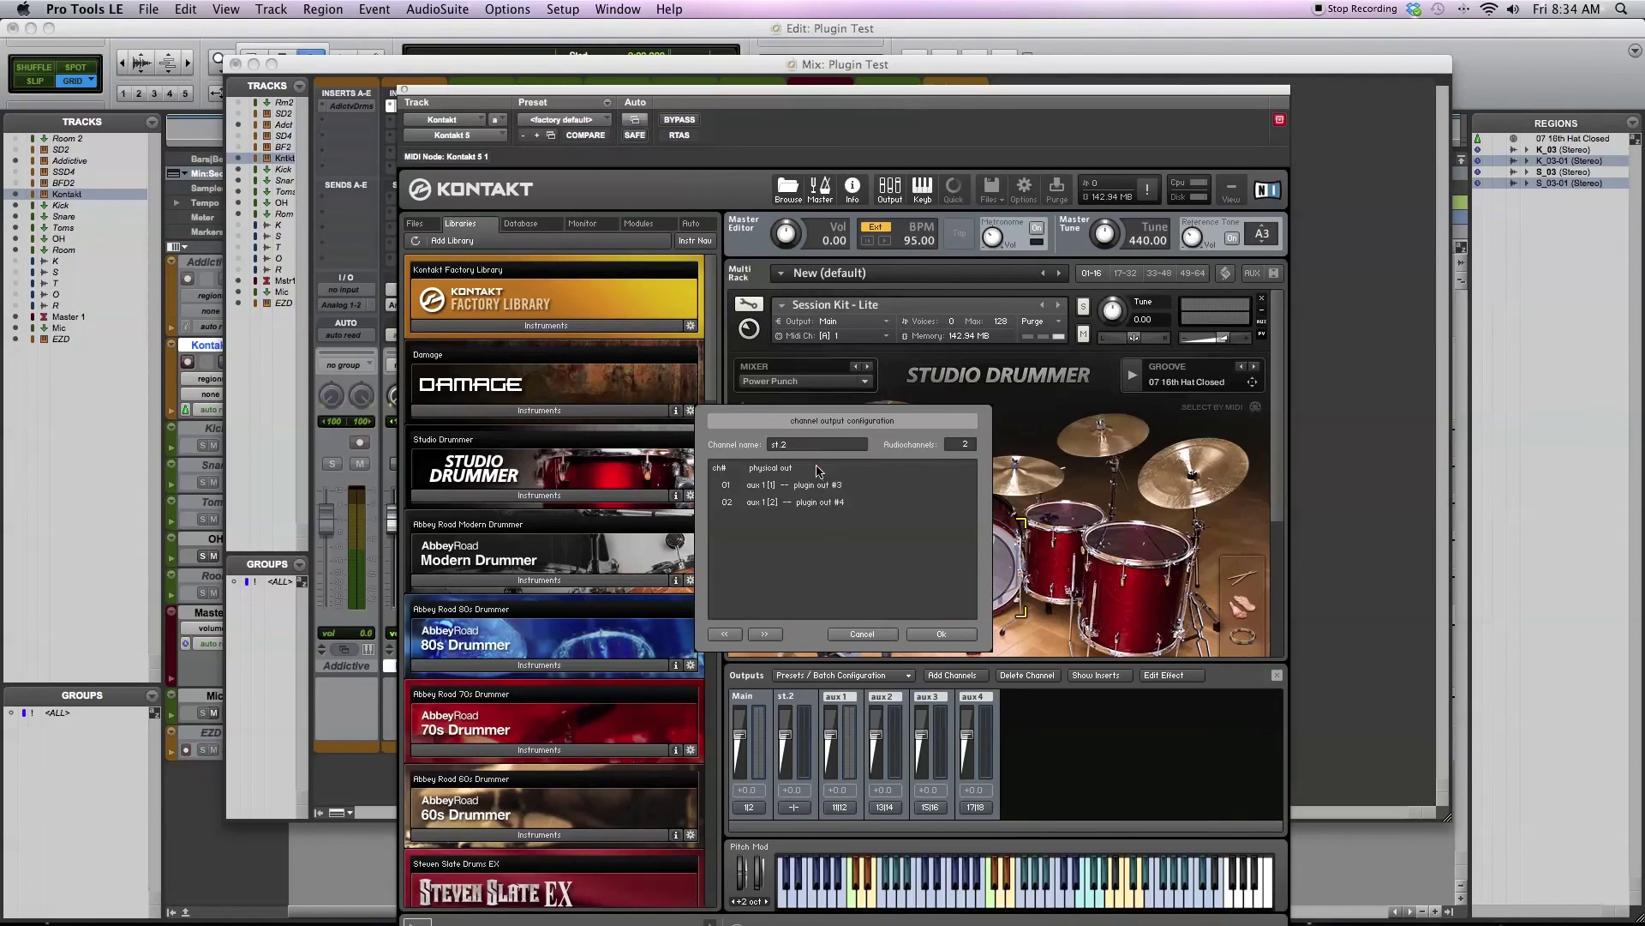
{"action": "left_click", "coordinate": [941, 634]}
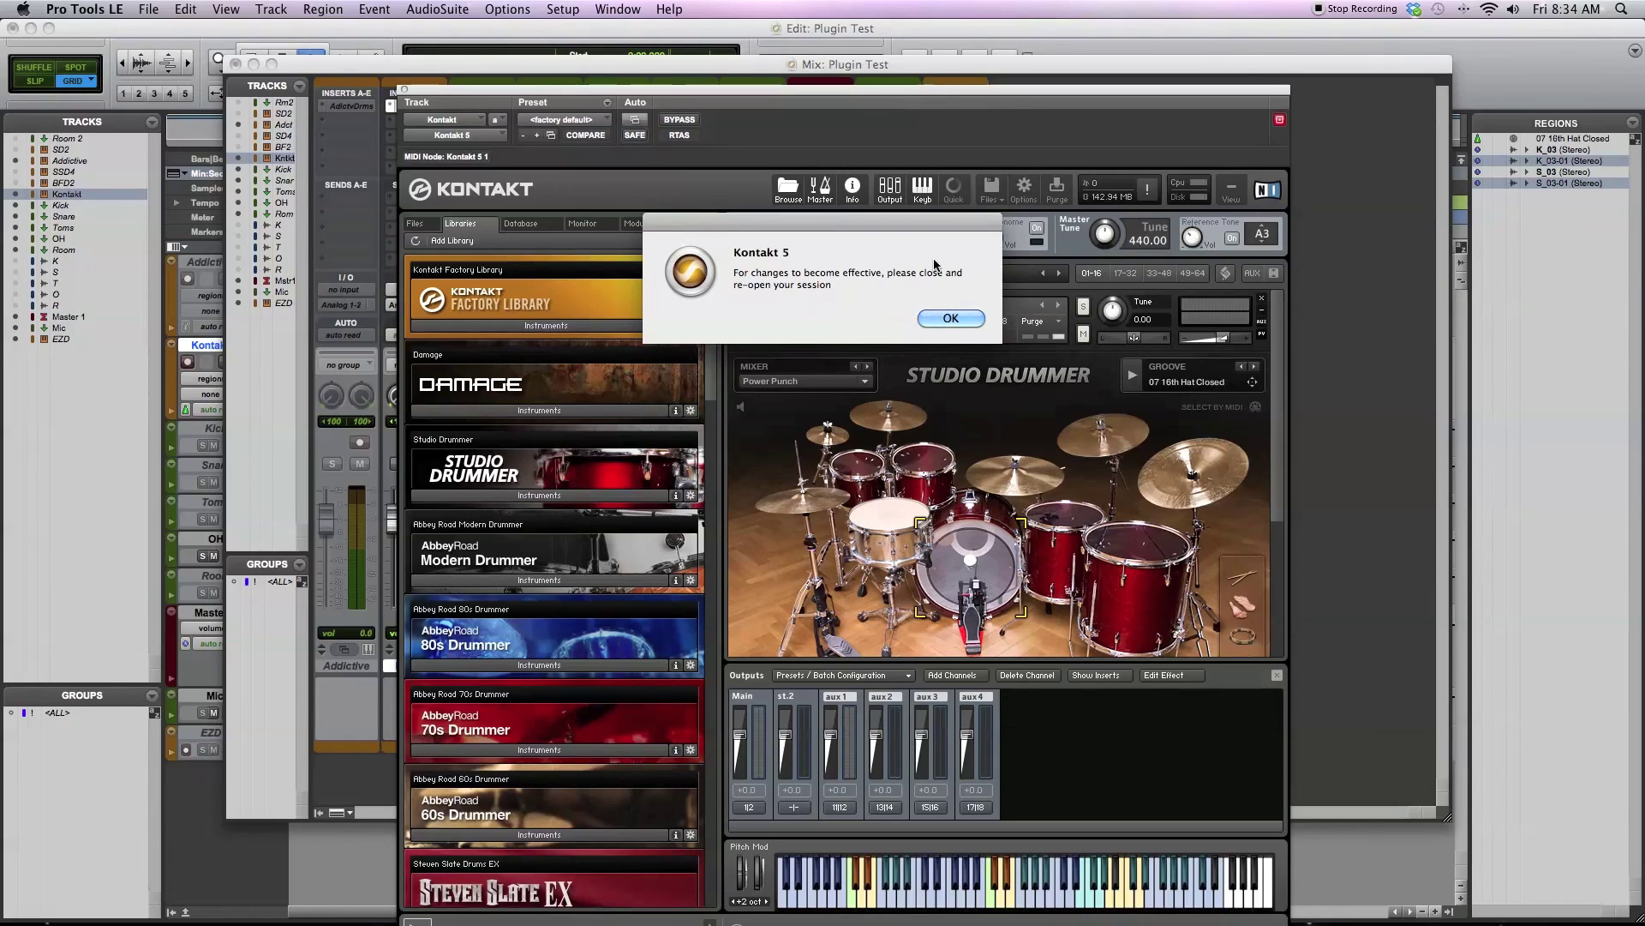
{"action": "left_click", "coordinate": [950, 319]}
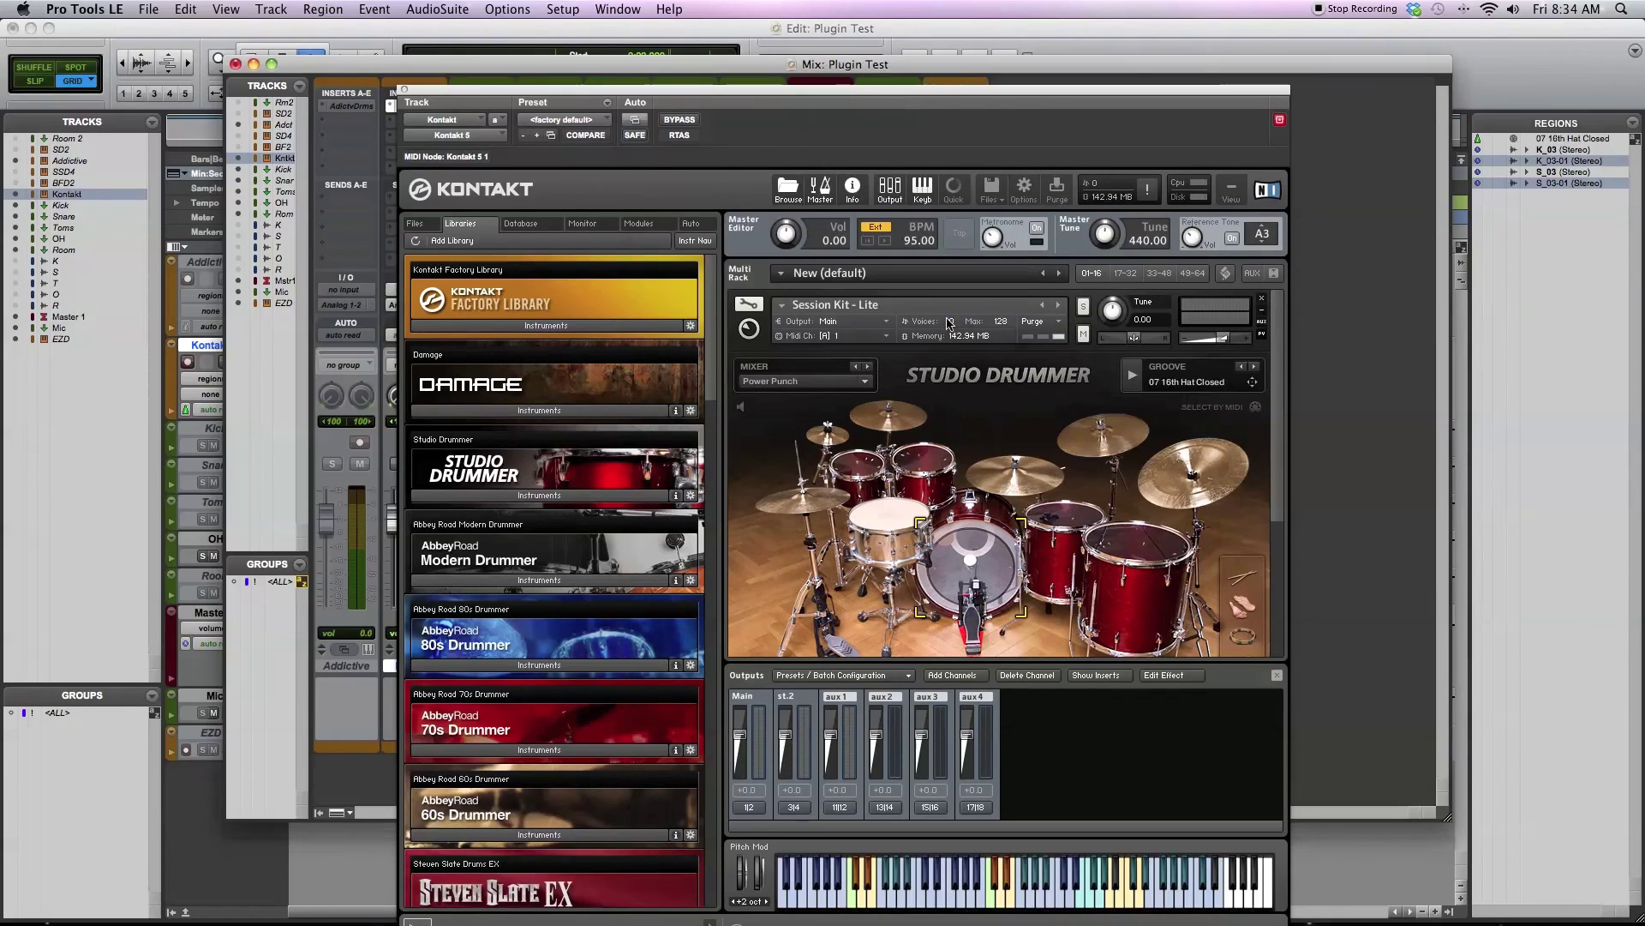
{"action": "left_click", "coordinate": [404, 89]}
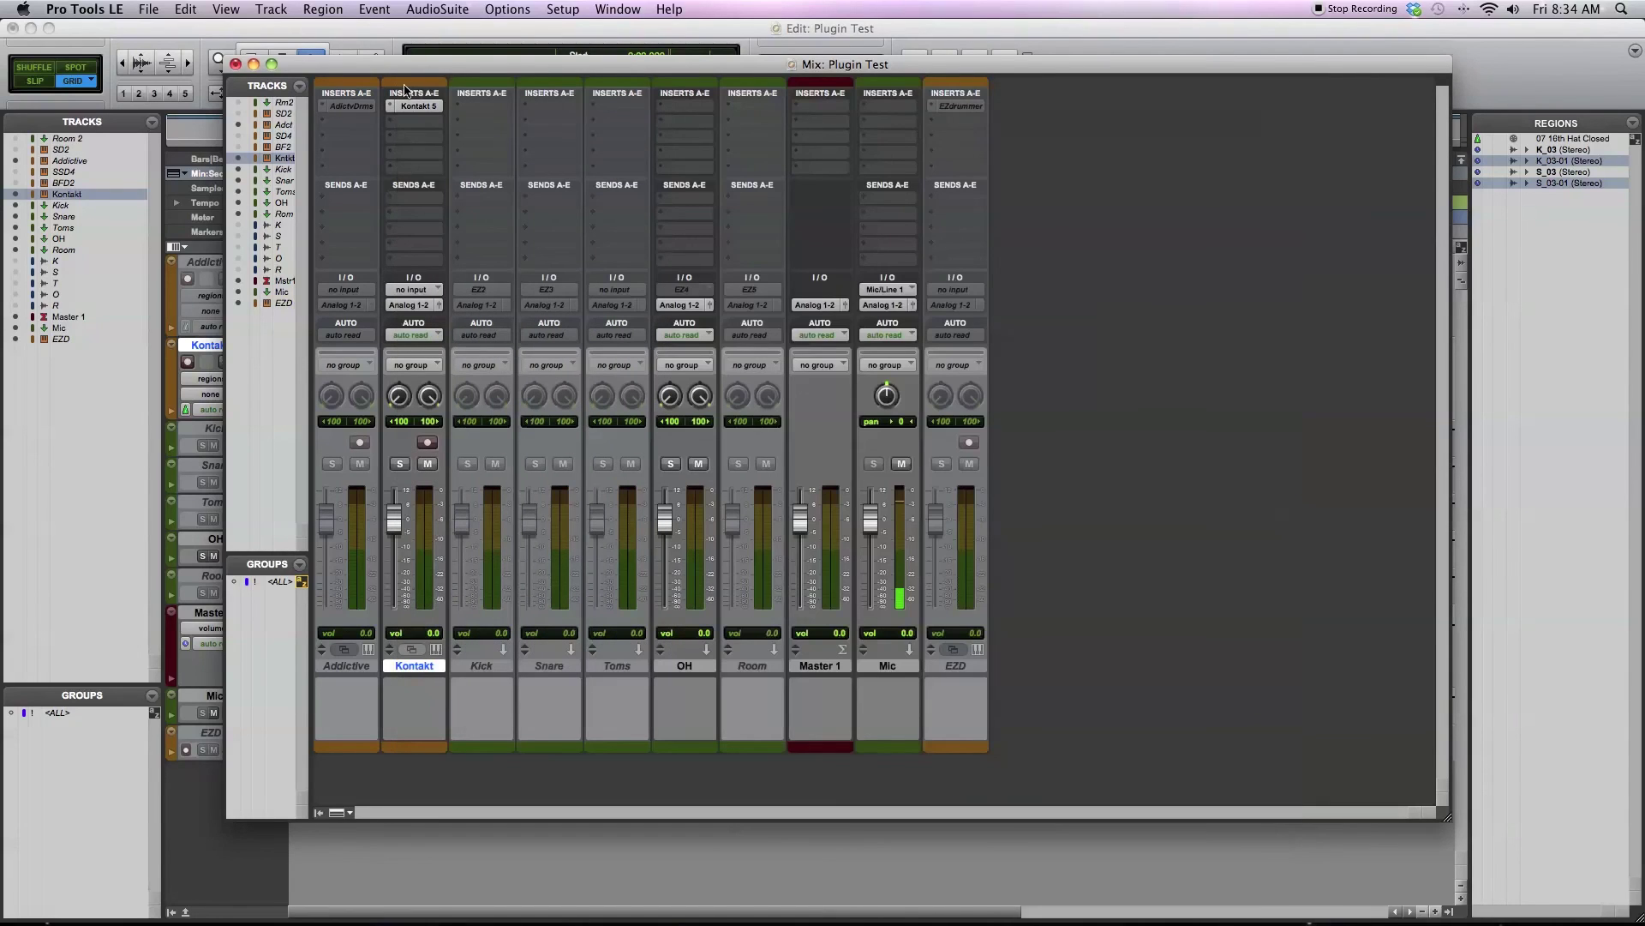
Step: Set the OH track's input to aux 1 of the Kontakt 5 plug-in and recheck Kontakt's output channels
{"action": "left_click", "coordinate": [684, 665]}
{"action": "left_click", "coordinate": [683, 290]}
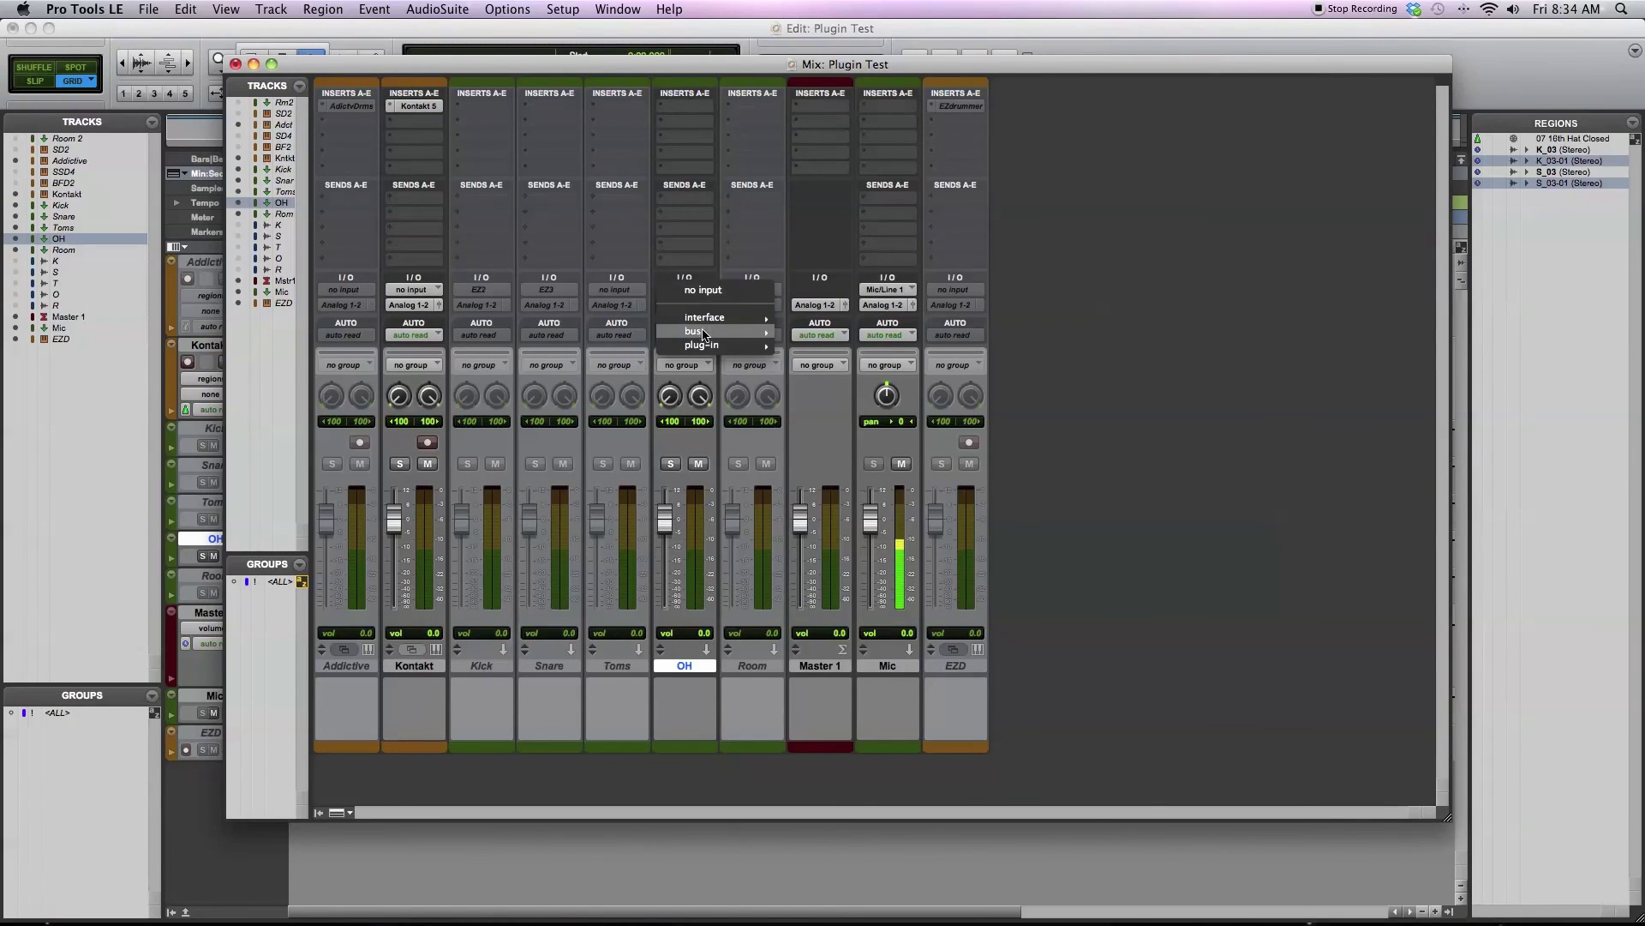
{"action": "mouse_move", "coordinate": [707, 345]}
{"action": "mouse_move", "coordinate": [902, 395]}
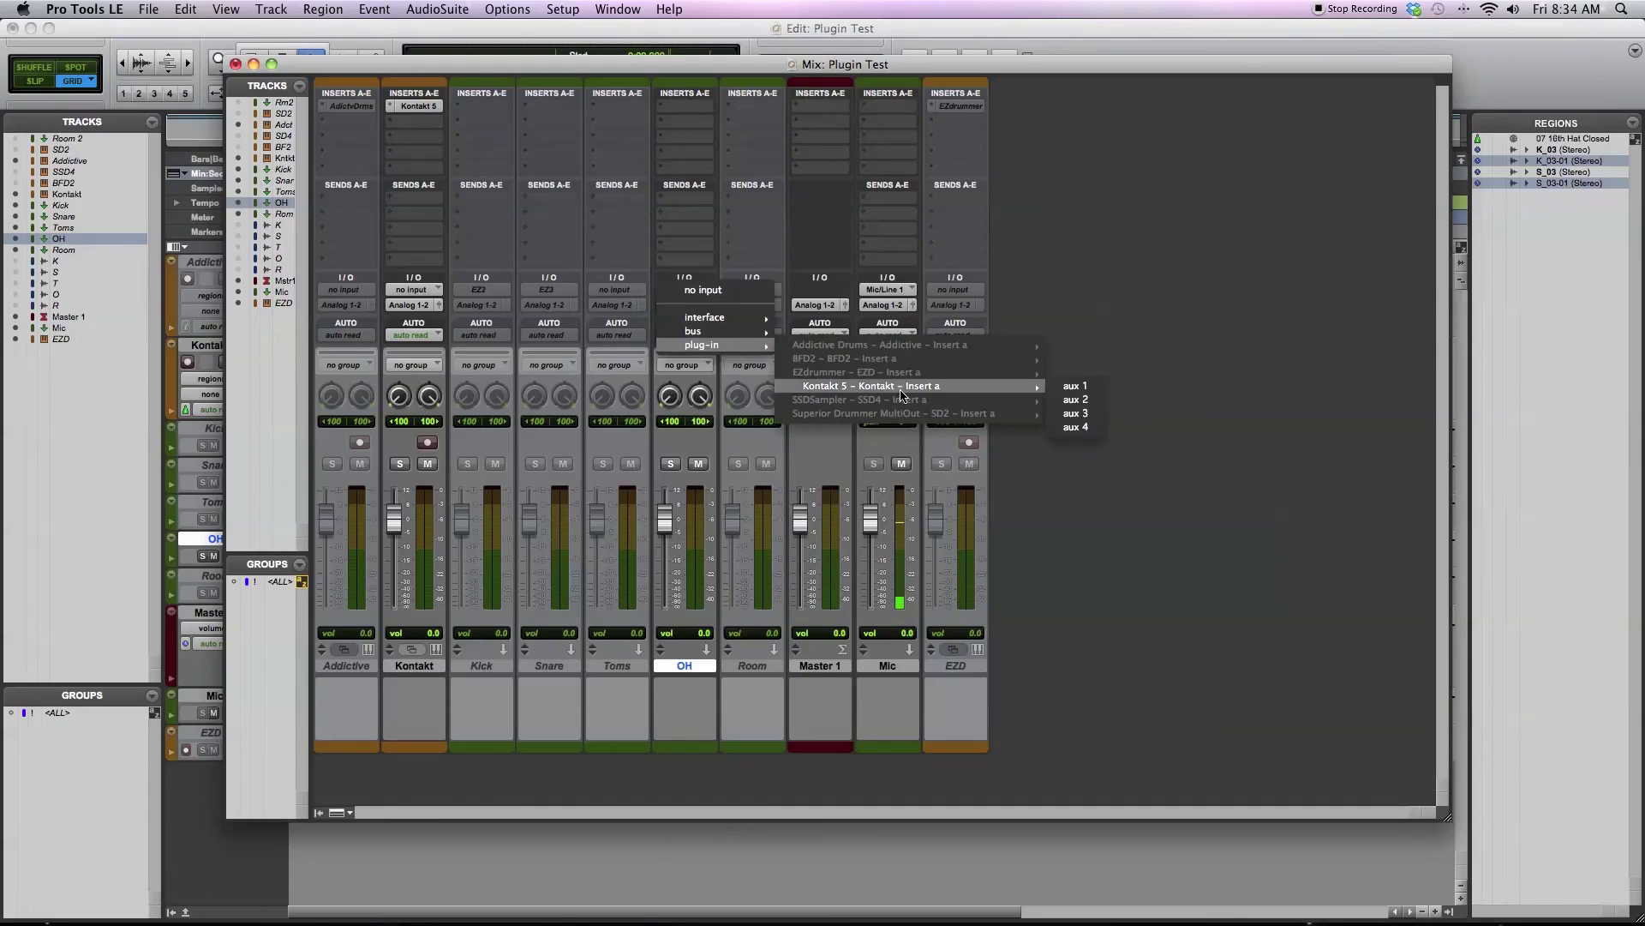
{"action": "left_click", "coordinate": [1086, 386]}
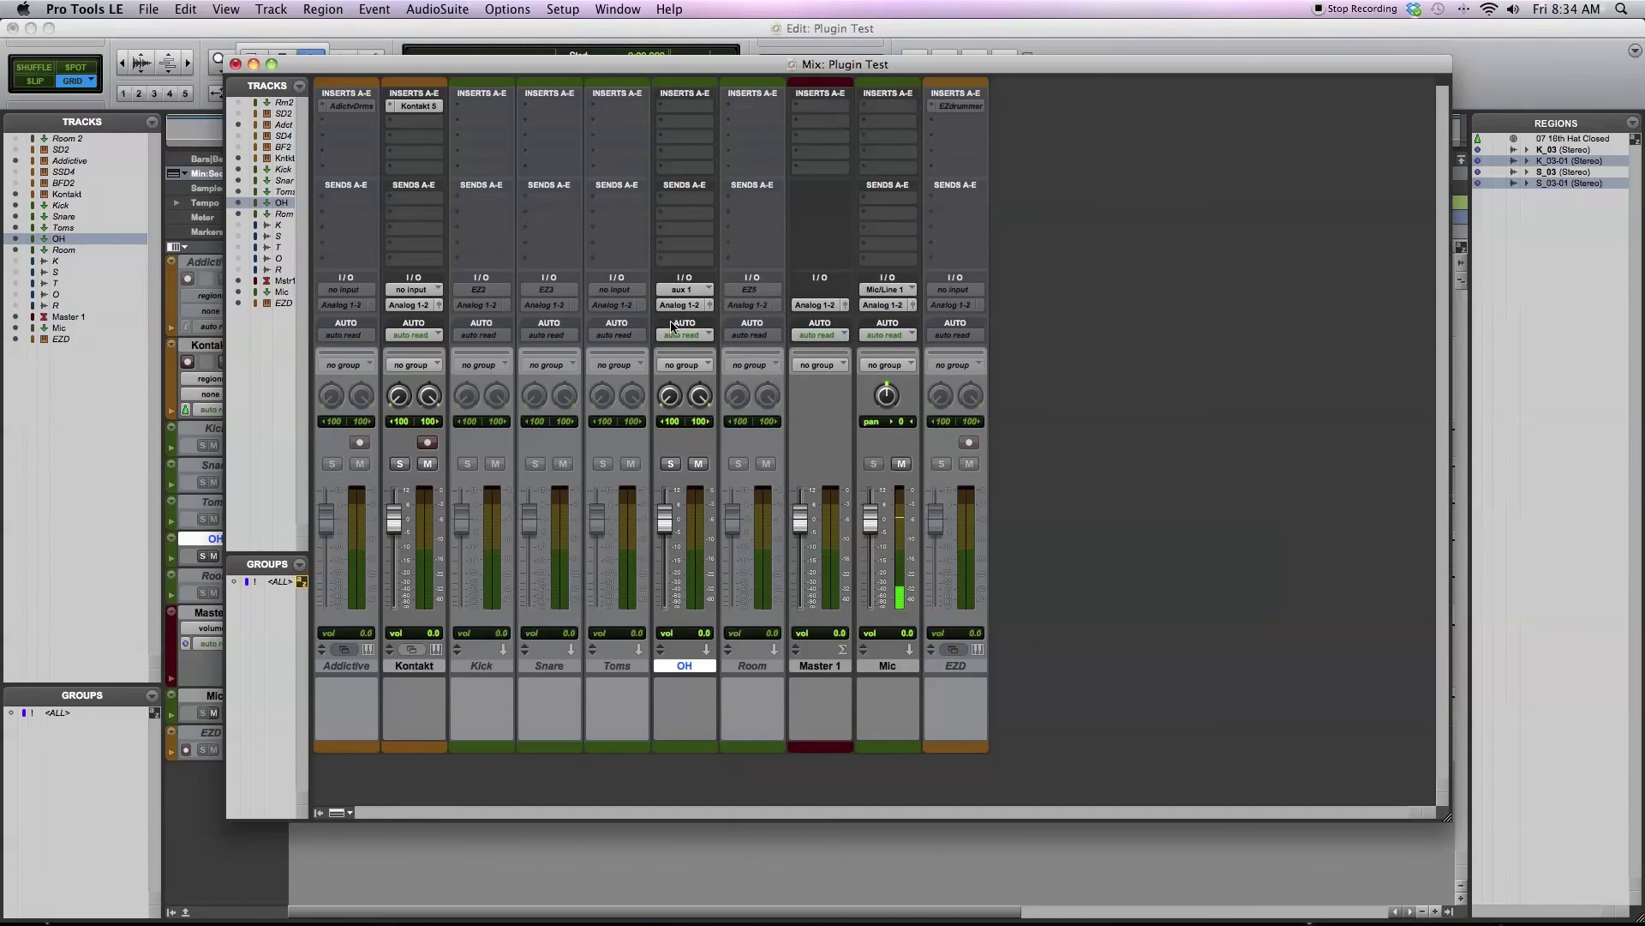
{"action": "left_click", "coordinate": [421, 116]}
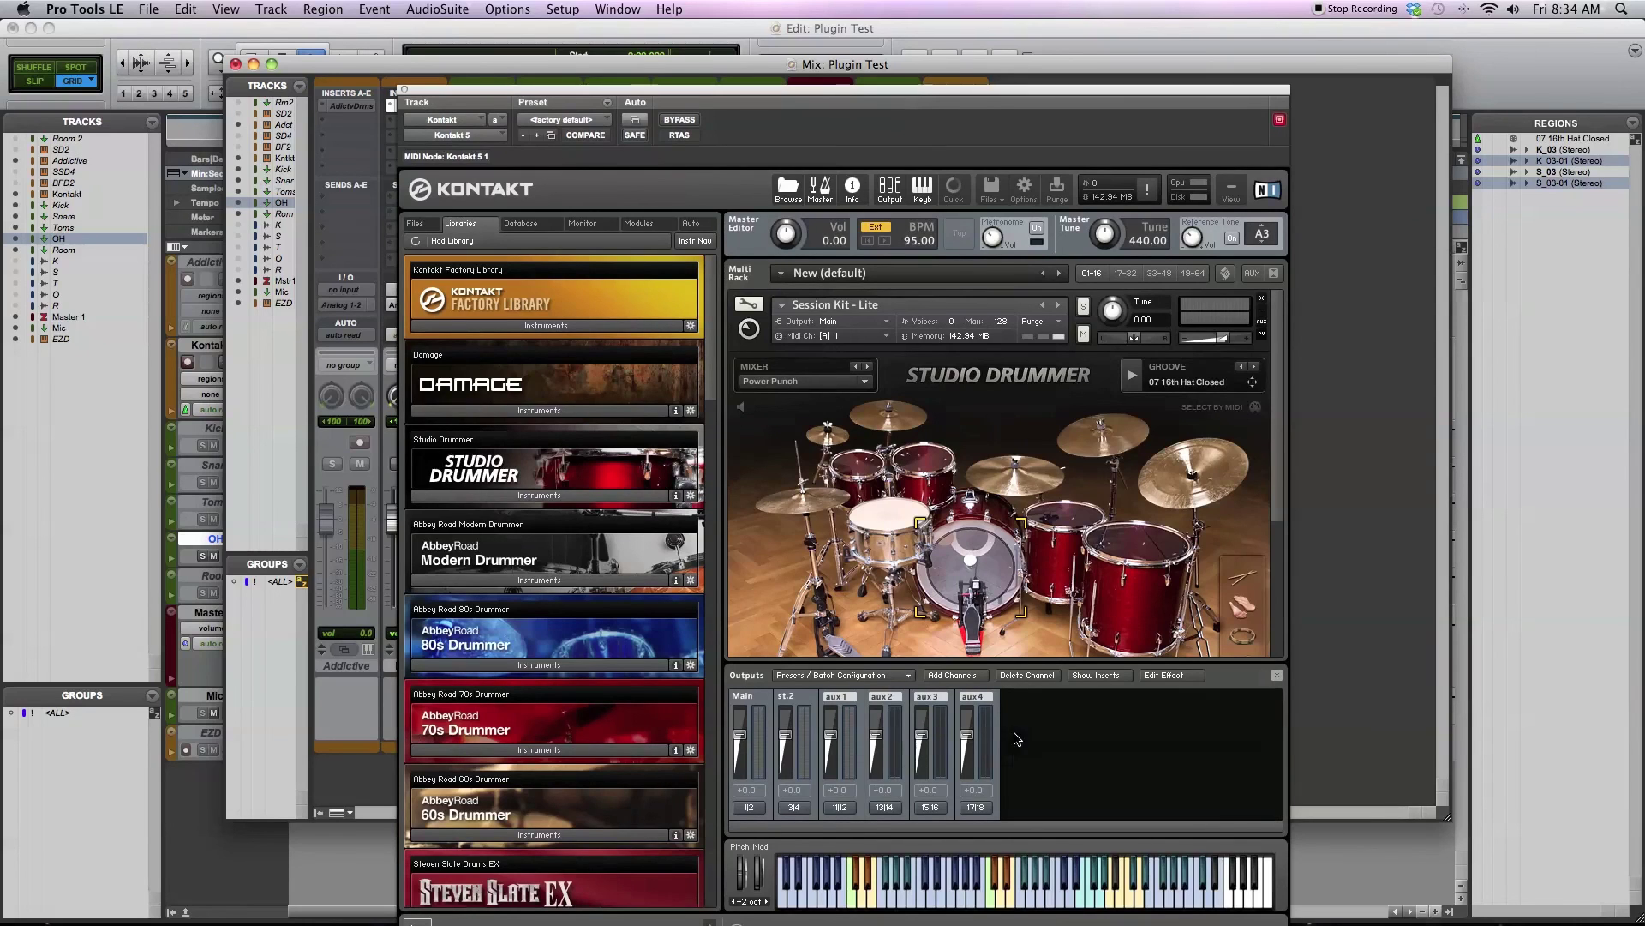
{"action": "left_click", "coordinate": [405, 90]}
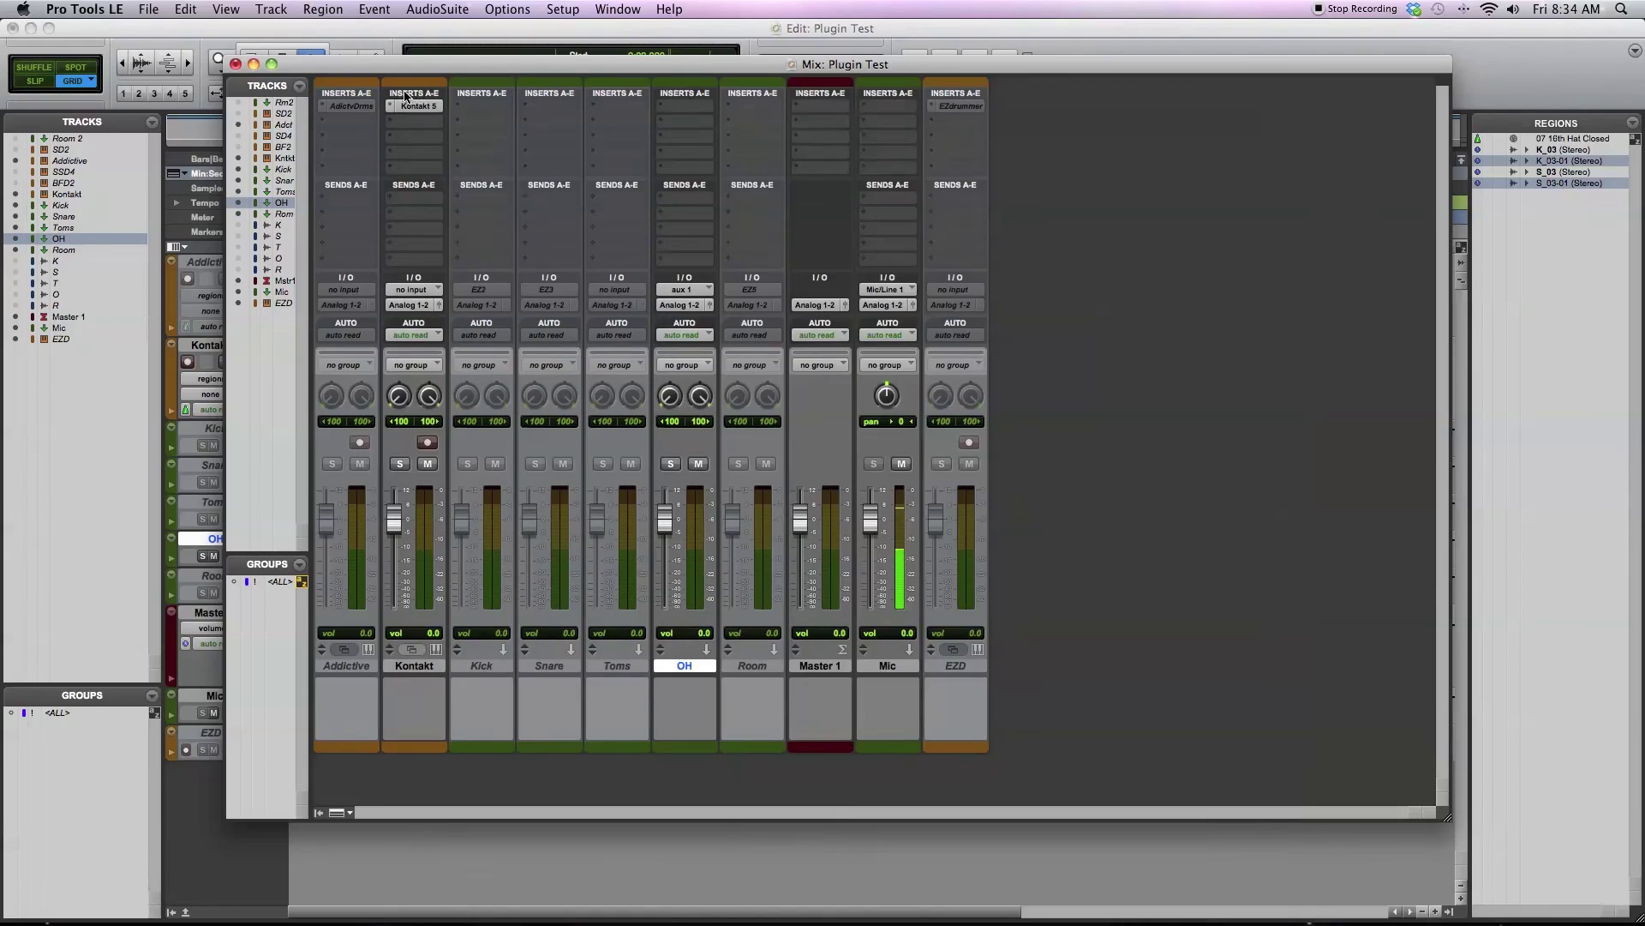